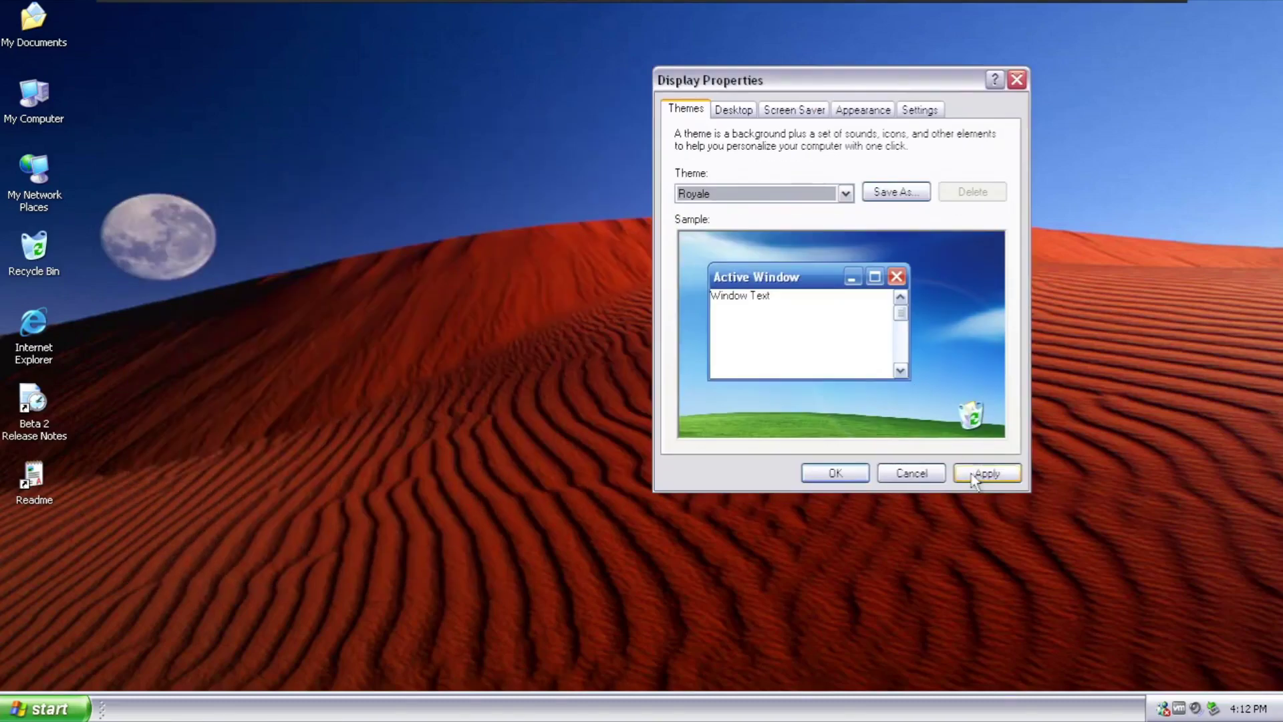
Apply the current theme, then switch to the Royale Noir theme and apply it
{"action": "left_click", "coordinate": [982, 473]}
{"action": "key", "text": "alt+Down"}
{"action": "key", "text": "Up"}
{"action": "key", "text": "Return"}
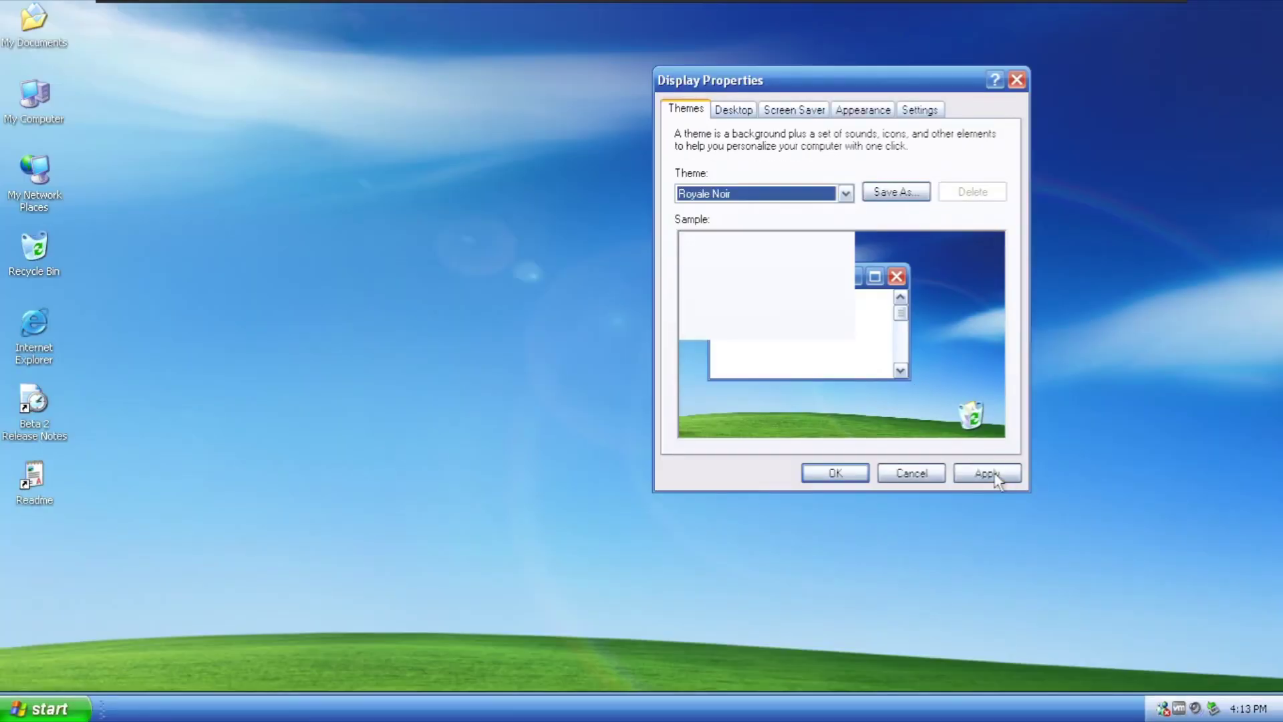
{"action": "left_click", "coordinate": [995, 474]}
Apply the Zune theme, then settle on the Embedded theme and apply it
{"action": "left_click", "coordinate": [845, 194]}
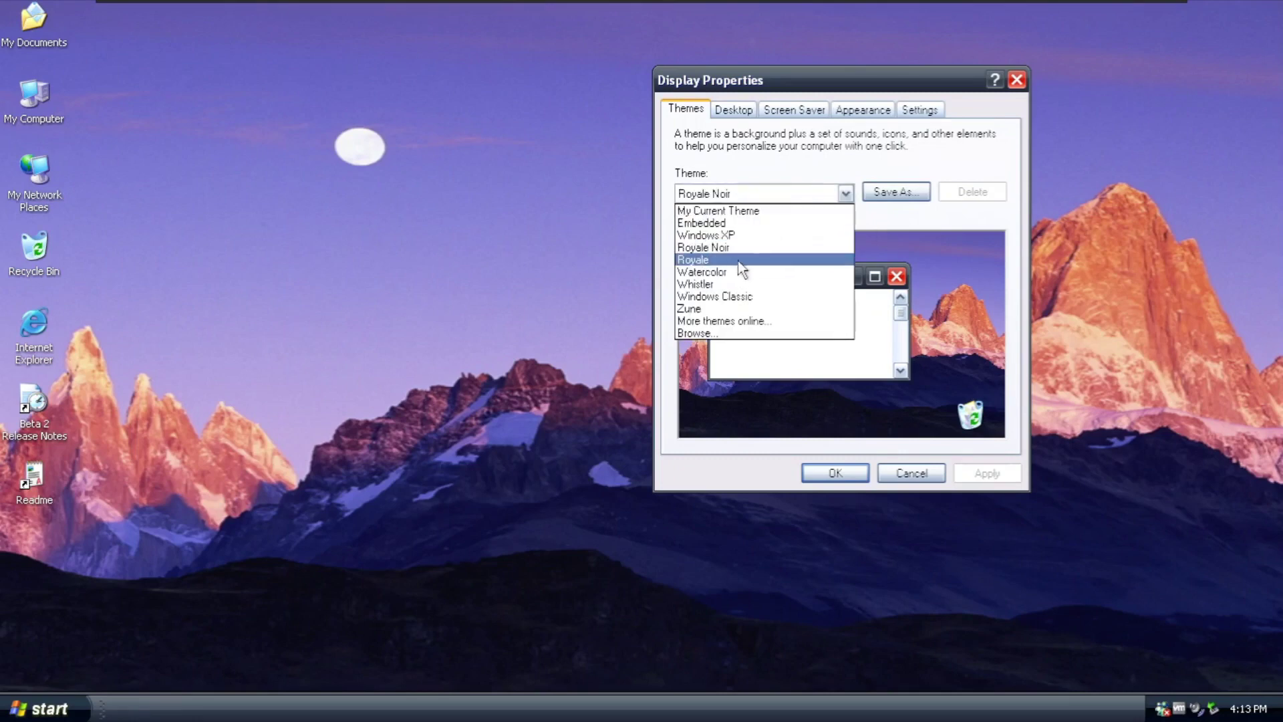
{"action": "left_click", "coordinate": [707, 309]}
{"action": "left_click", "coordinate": [980, 473]}
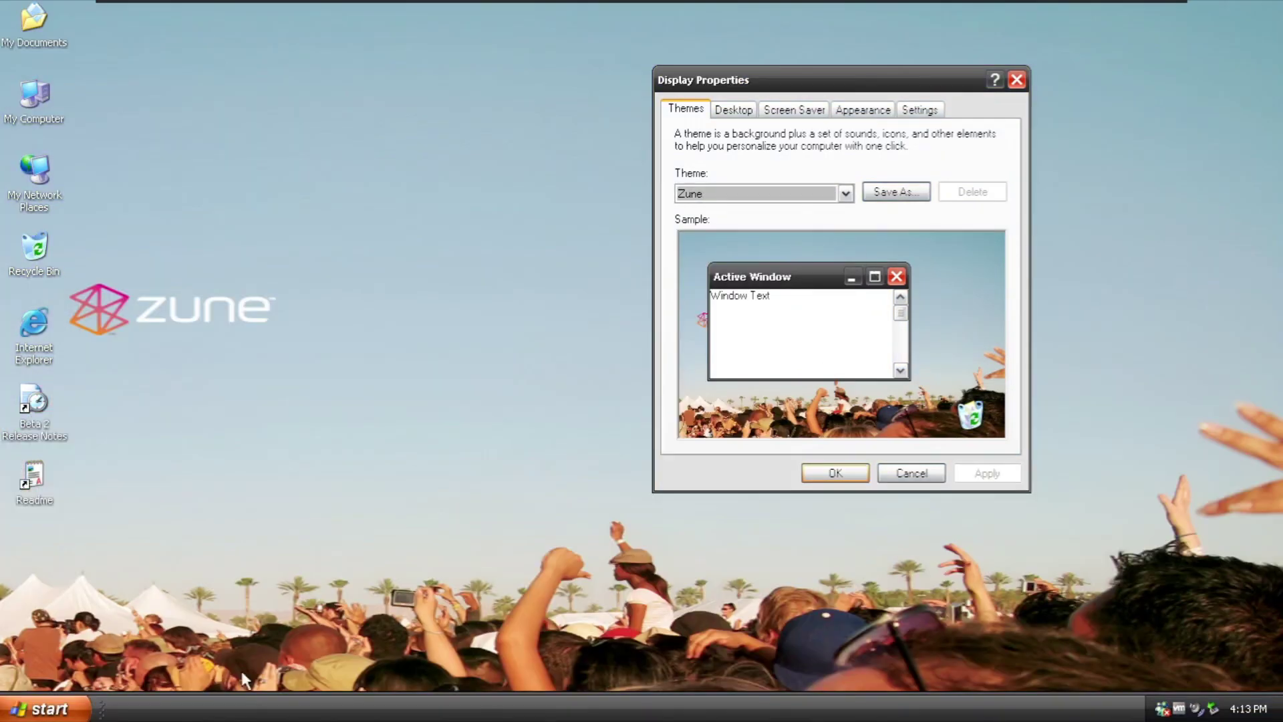
{"action": "left_click", "coordinate": [801, 194]}
{"action": "left_click", "coordinate": [719, 227]}
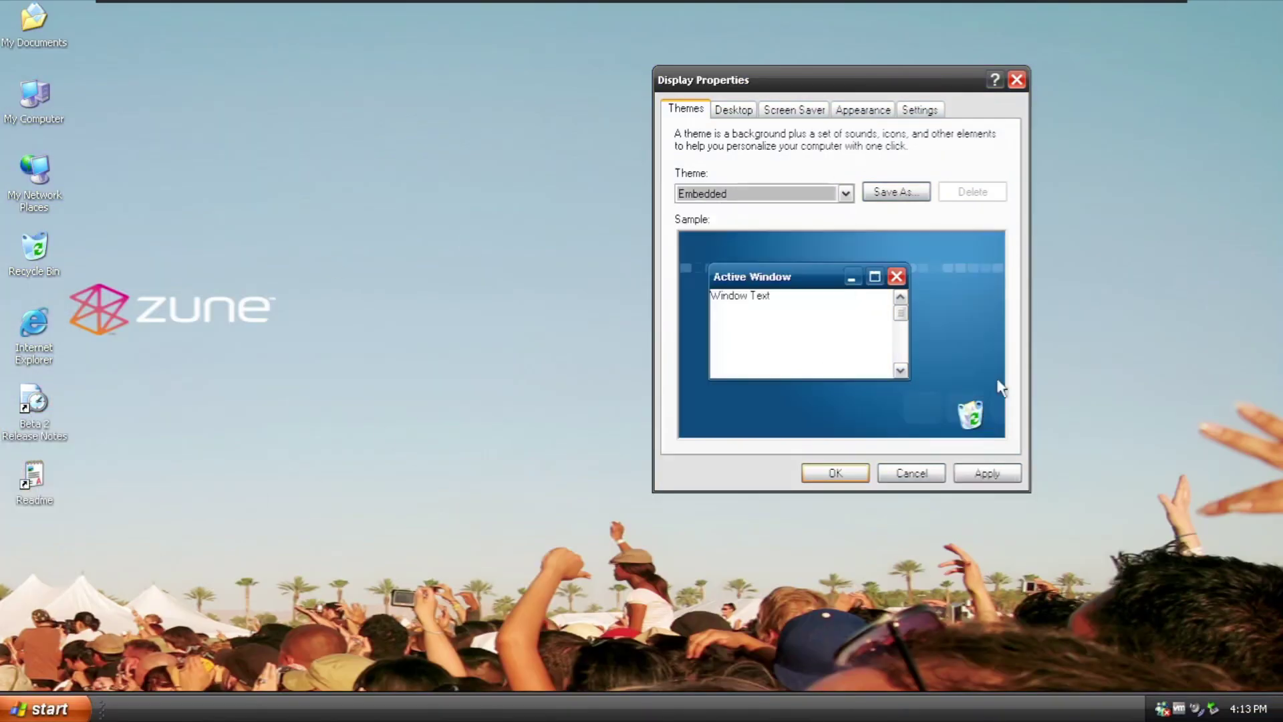
{"action": "left_click", "coordinate": [987, 473]}
Preview desktop backgrounds, stepping through Nature and Windows XP, then back to F entries
{"action": "left_click", "coordinate": [732, 110]}
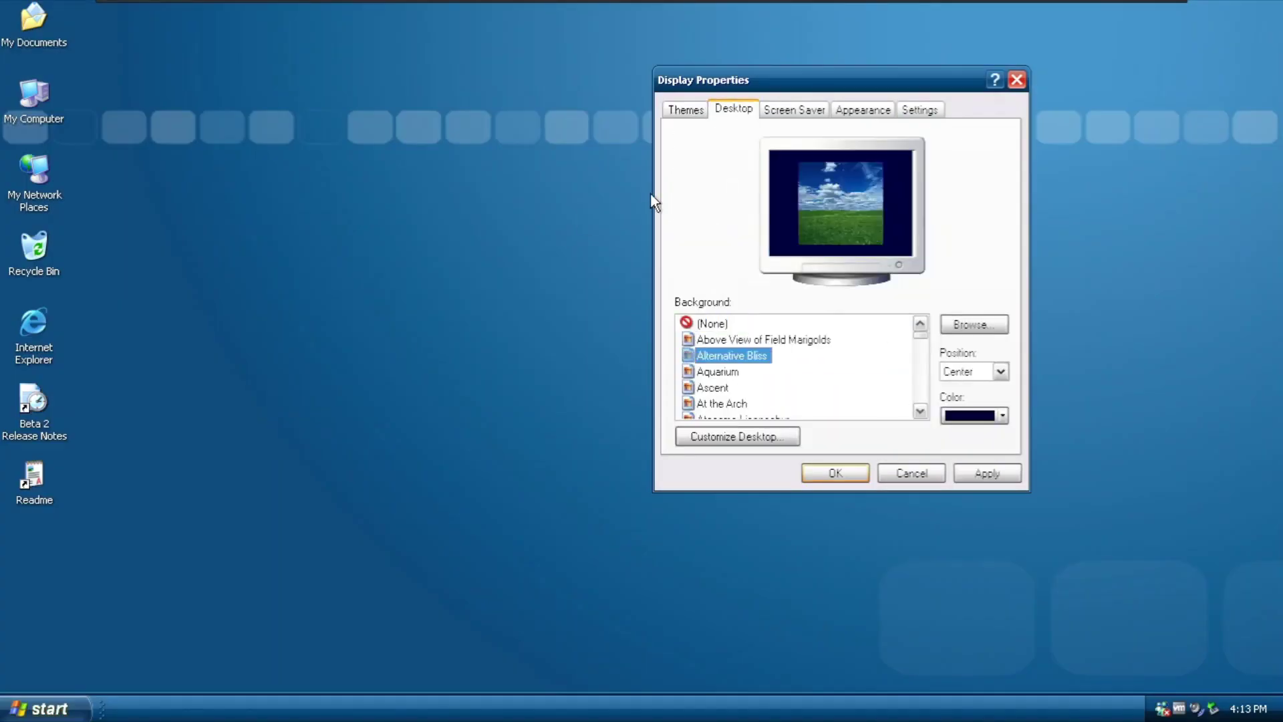
{"action": "key", "text": "Down"}
{"action": "key", "text": "Down"}
{"action": "key", "text": "Down"}
{"action": "key", "text": "Down"}
{"action": "key", "text": "Down"}
{"action": "key", "text": "Down"}
{"action": "key", "text": "Down"}
{"action": "key", "text": "Down"}
{"action": "key", "text": "Down"}
{"action": "key", "text": "Down"}
{"action": "key", "text": "Down"}
{"action": "key", "text": "Down"}
{"action": "key", "text": "Down"}
{"action": "key", "text": "Down"}
{"action": "key", "text": "Down"}
{"action": "key", "text": "Down"}
{"action": "key", "text": "Down"}
{"action": "key", "text": "Down"}
{"action": "key", "text": "Down"}
{"action": "key", "text": "Down"}
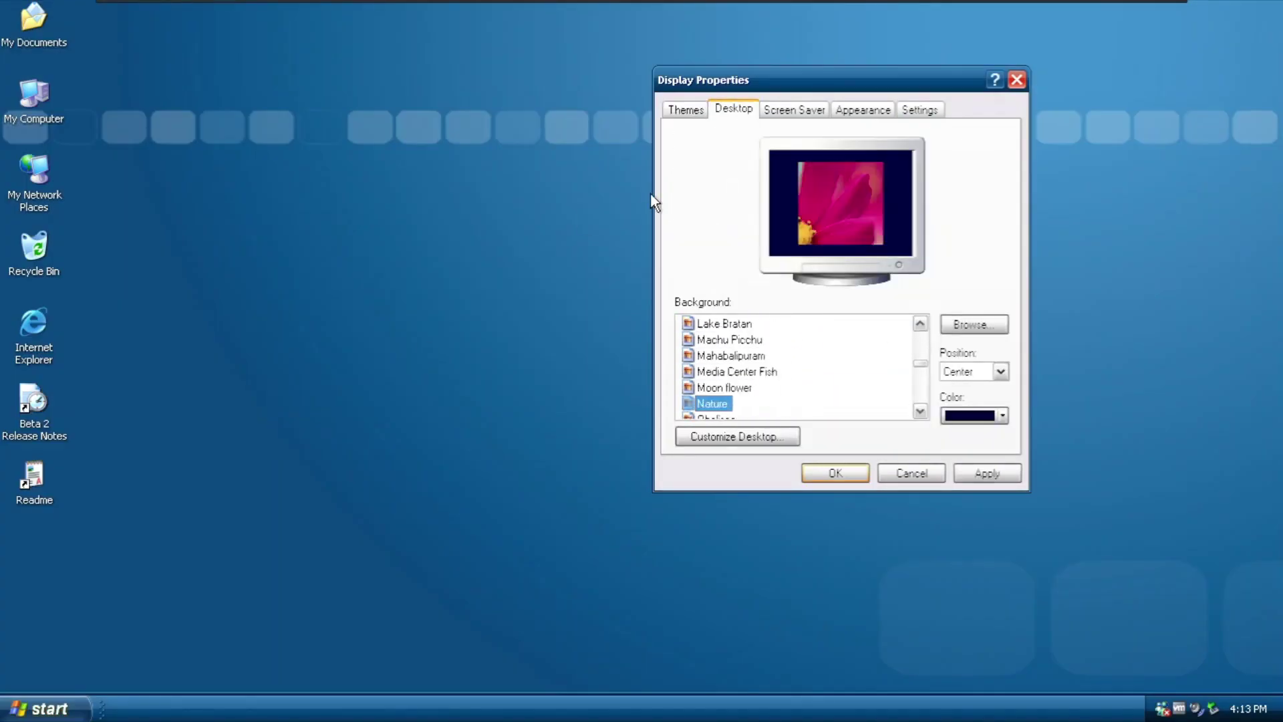
{"action": "key", "text": "Down"}
{"action": "key", "text": "Down"}
{"action": "key", "text": "Down"}
{"action": "key", "text": "Down"}
{"action": "key", "text": "Down"}
{"action": "key", "text": "Down"}
{"action": "key", "text": "Down"}
{"action": "key", "text": "Down"}
{"action": "key", "text": "Down"}
{"action": "key", "text": "Down"}
{"action": "key", "text": "Down"}
{"action": "key", "text": "Down"}
{"action": "key", "text": "Down"}
{"action": "key", "text": "Down"}
{"action": "key", "text": "Down"}
{"action": "key", "text": "Down"}
{"action": "key", "text": "Down"}
{"action": "key", "text": "Down"}
{"action": "key", "text": "Down"}
{"action": "key", "text": "Down"}
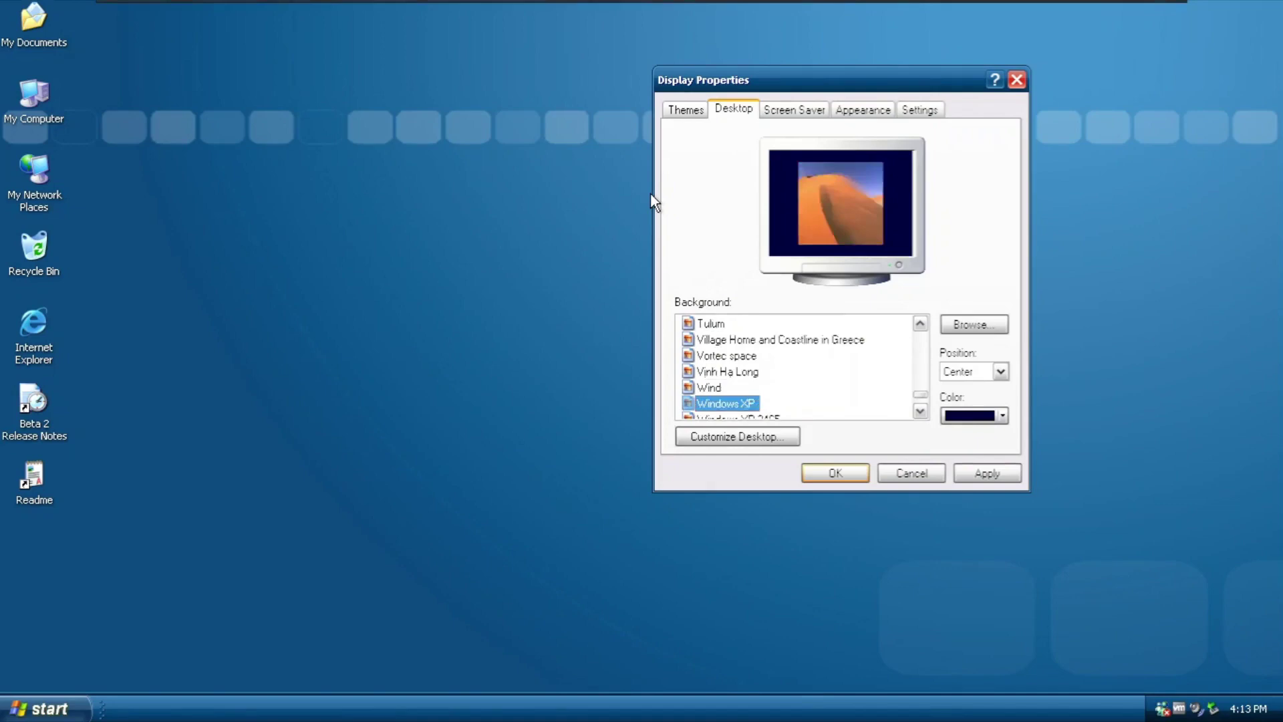
{"action": "key", "text": "f"}
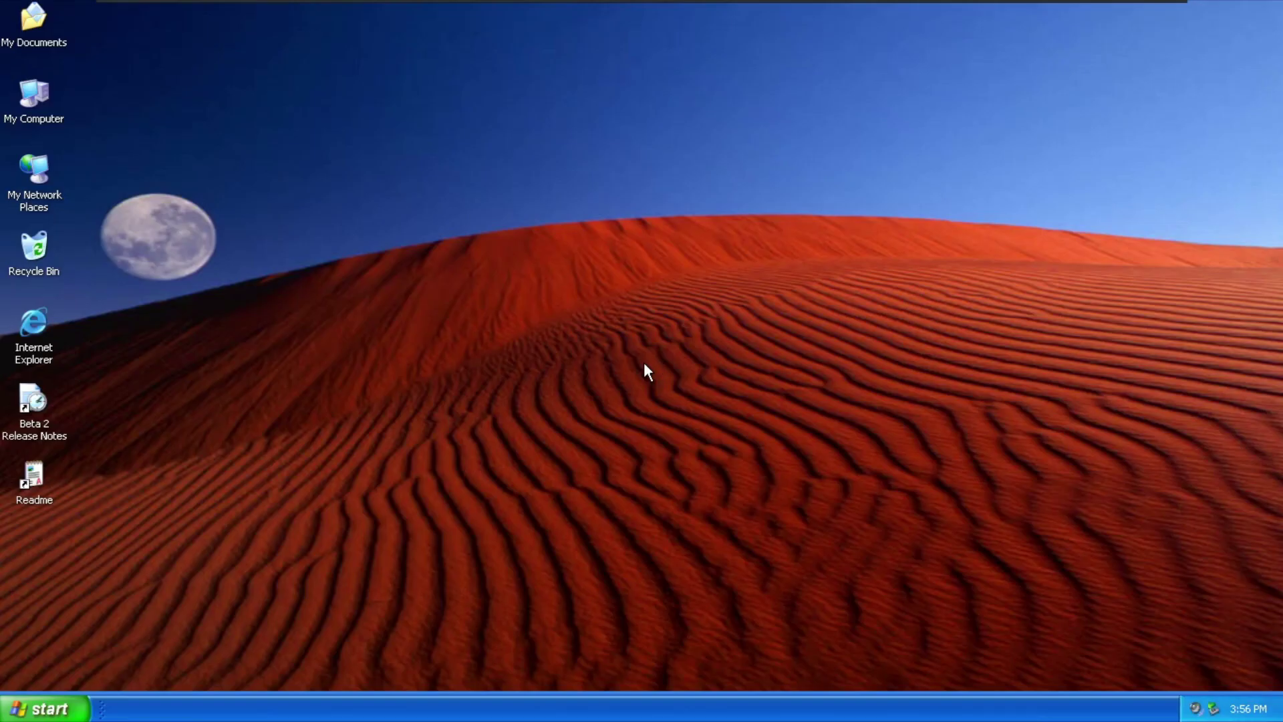
{"action": "key", "text": "super+r"}
{"action": "type", "text": "regedit"}
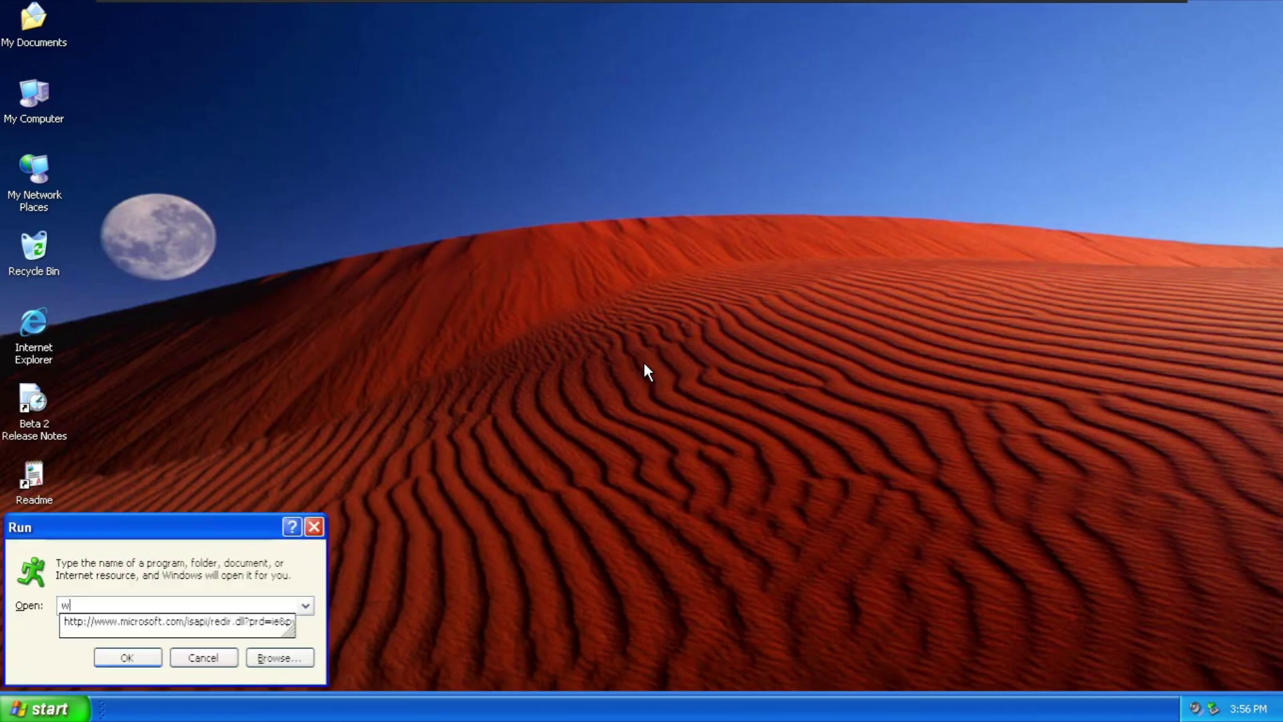
{"action": "key", "text": "Return"}
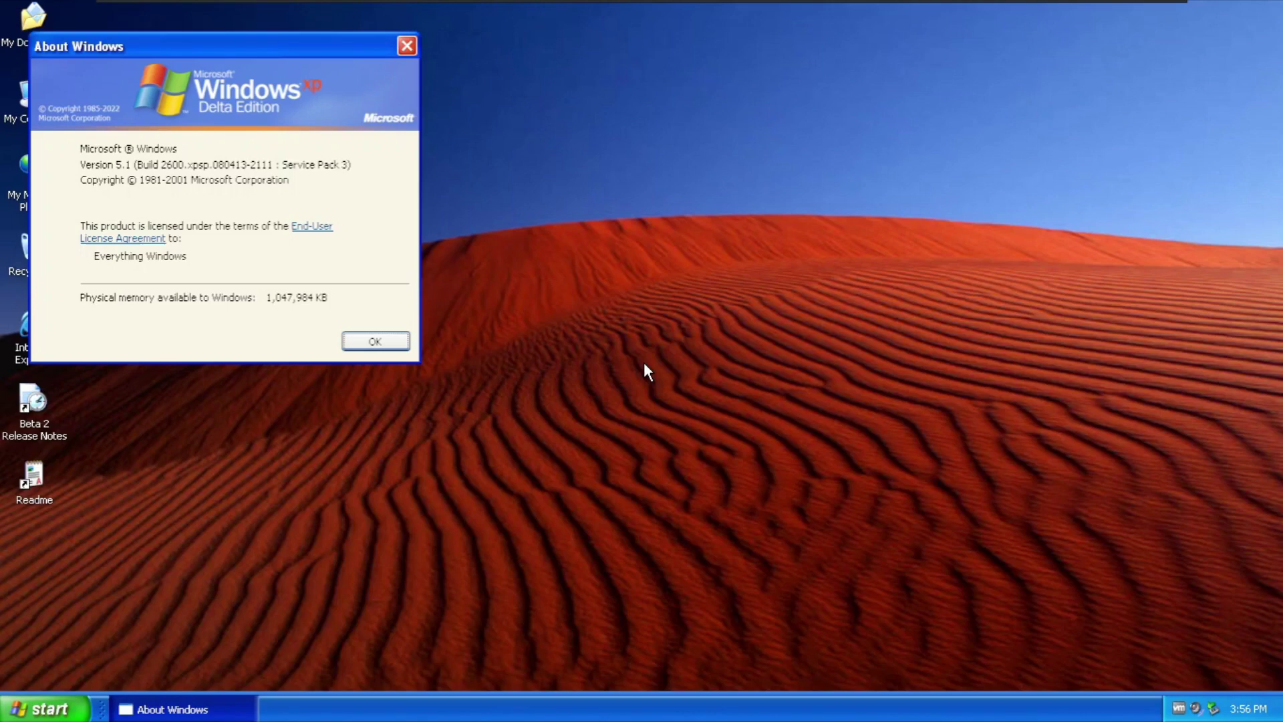
{"action": "key", "text": "Return"}
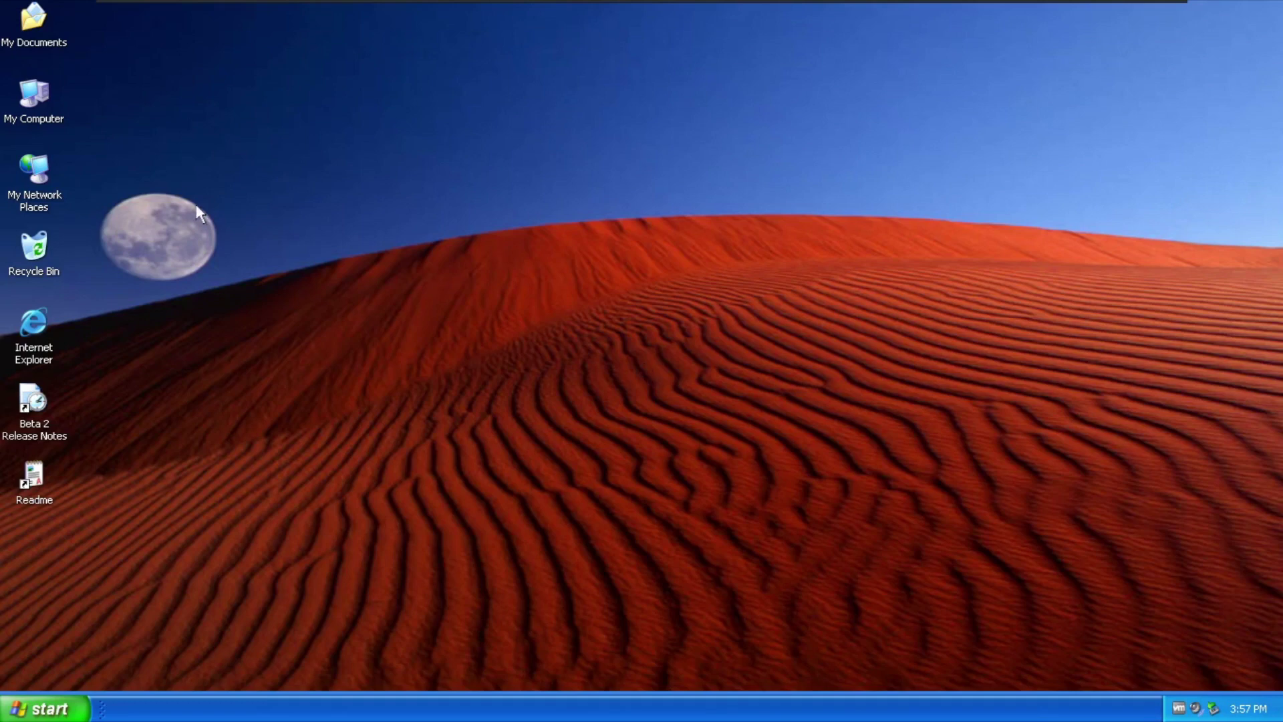
Show My Computer's System Properties (Version 2022, SP3, 1 GB RAM) in the upper left
{"action": "right_click", "coordinate": [30, 99]}
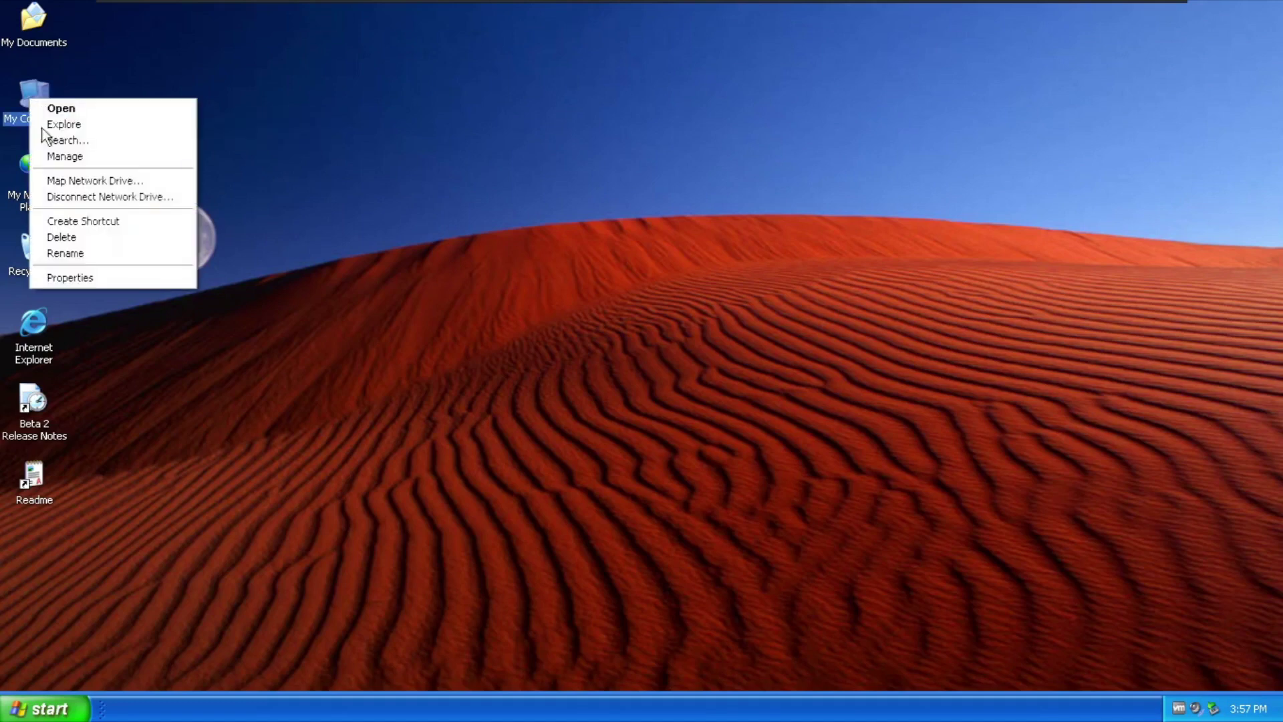
{"action": "left_click", "coordinate": [92, 275]}
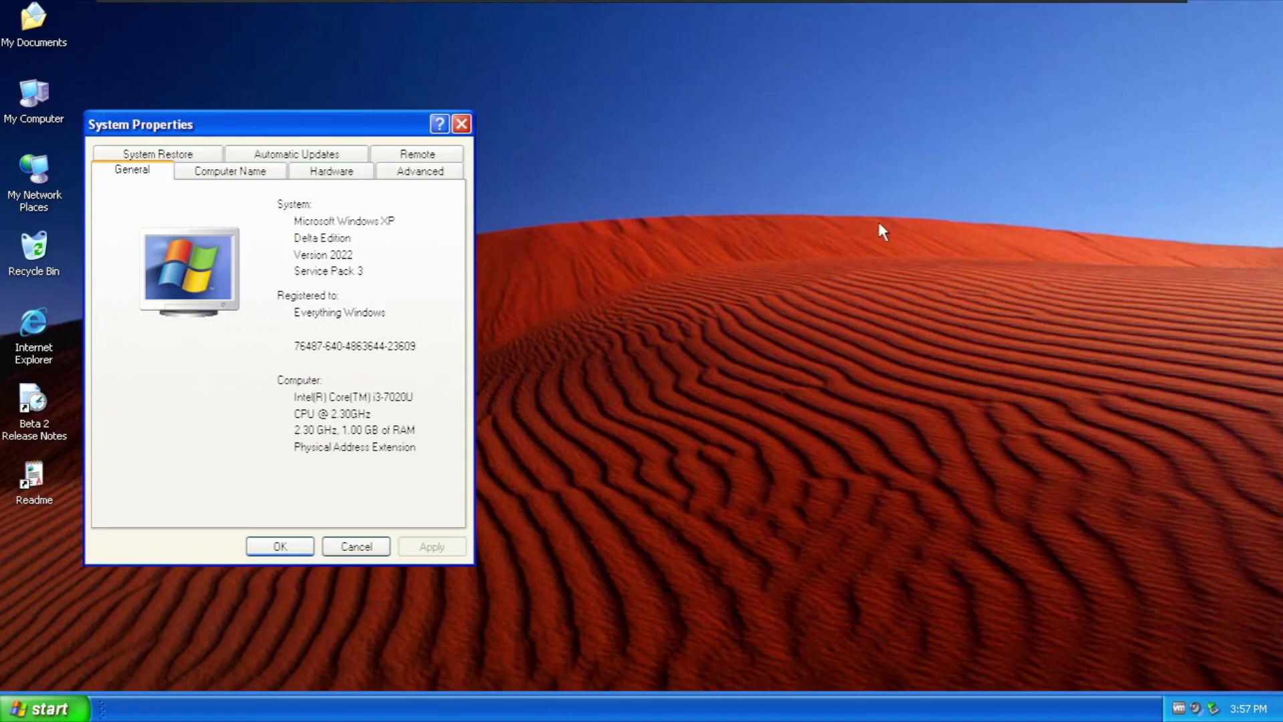
{"action": "left_click_drag", "start_coordinate": [278, 123], "coordinate": [254, 85]}
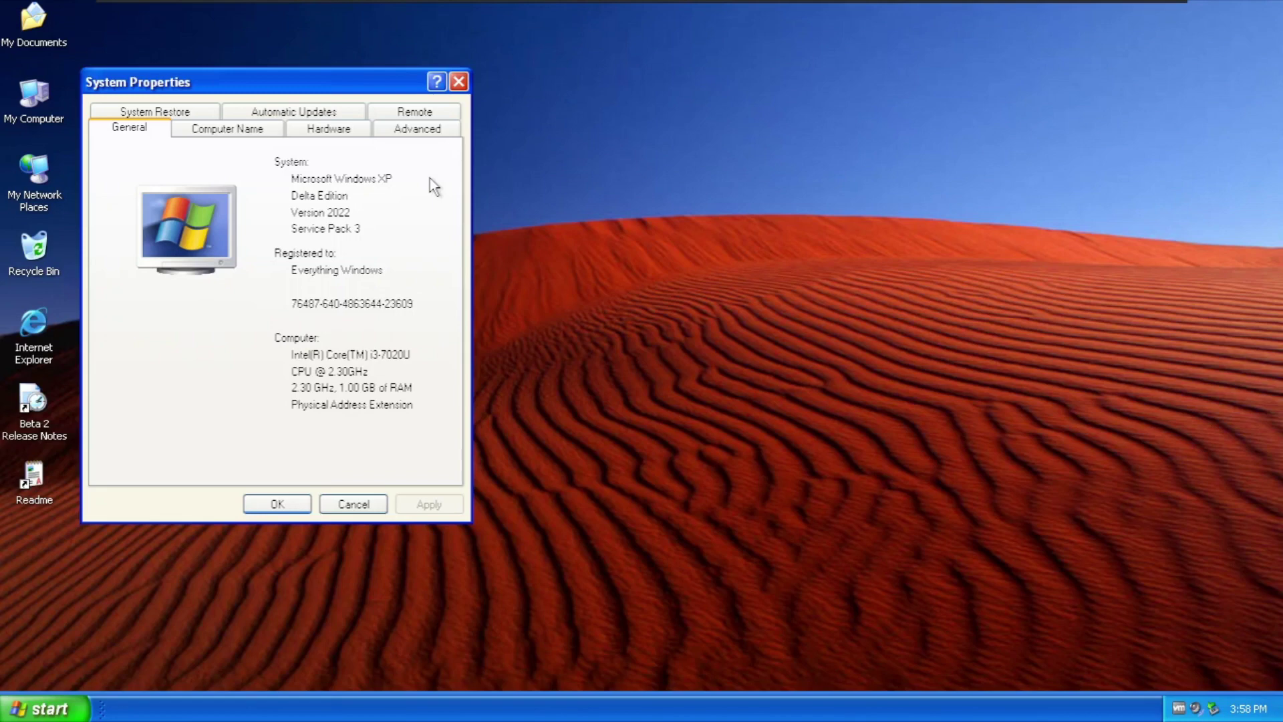
Close System Properties and create a new desktop text document named 'this'
{"action": "left_click", "coordinate": [458, 80]}
{"action": "left_click", "coordinate": [517, 225]}
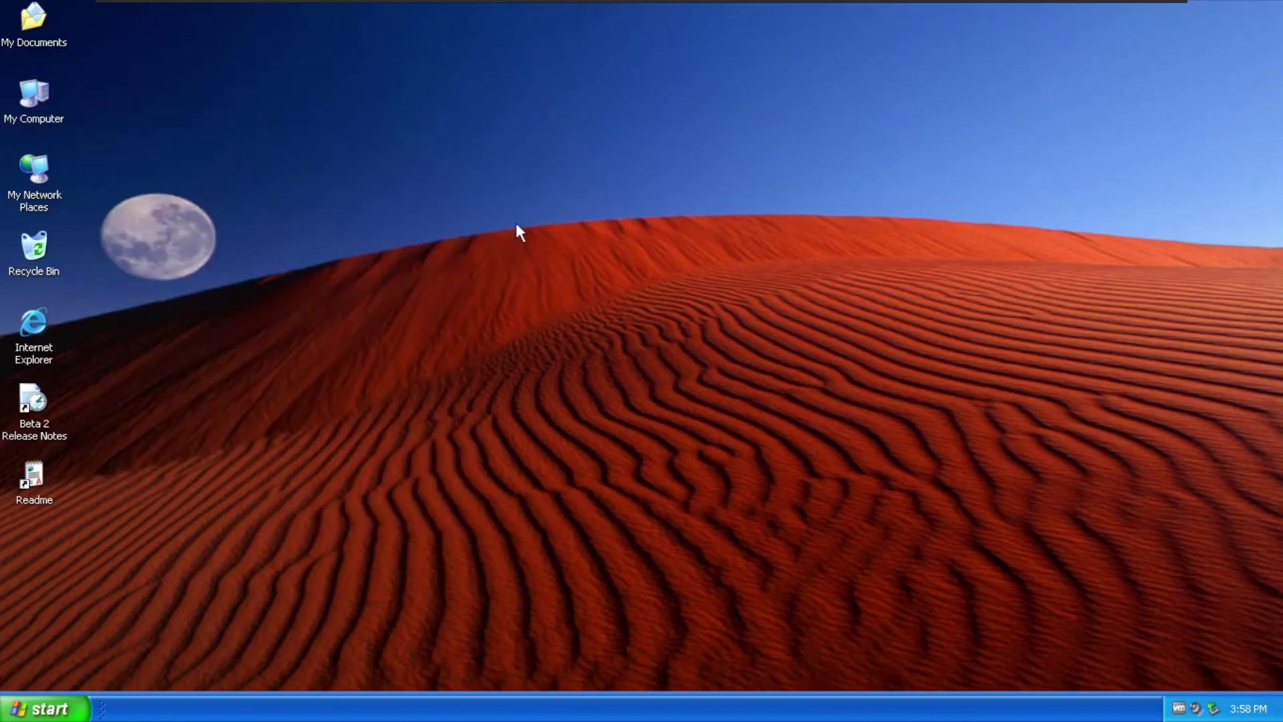
{"action": "right_click", "coordinate": [516, 225]}
{"action": "mouse_move", "coordinate": [553, 312]}
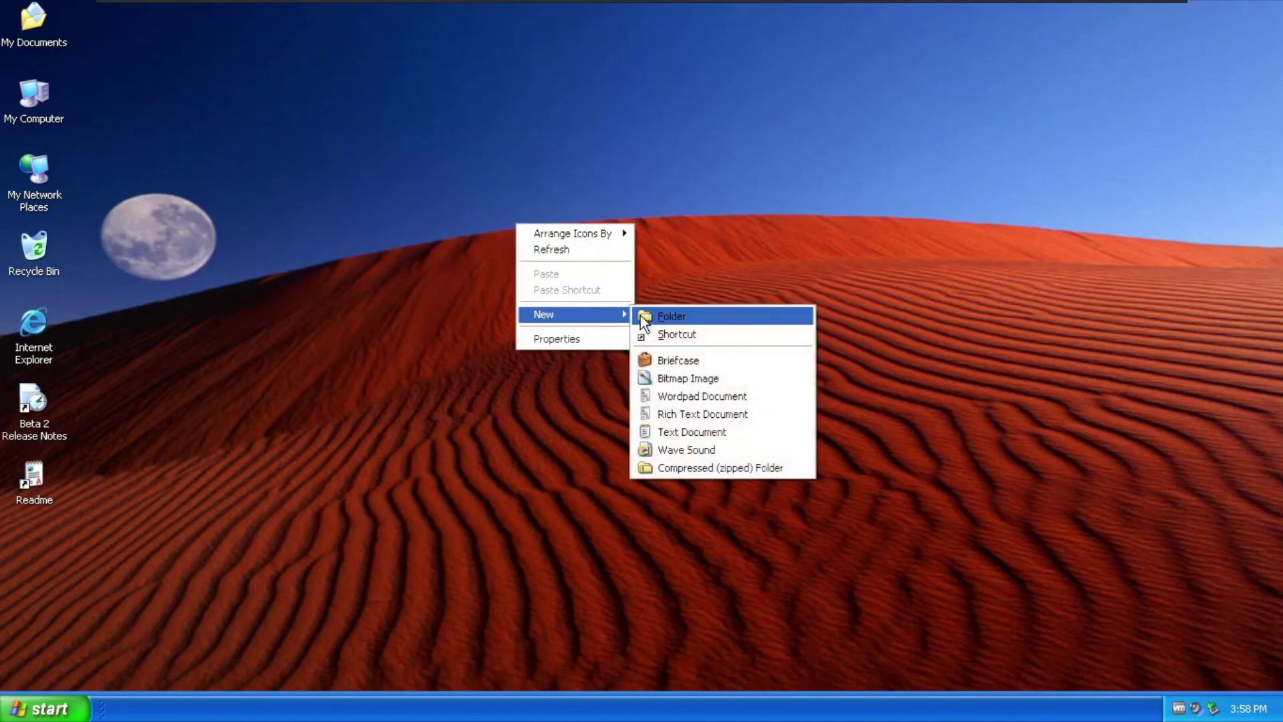
{"action": "left_click", "coordinate": [654, 431]}
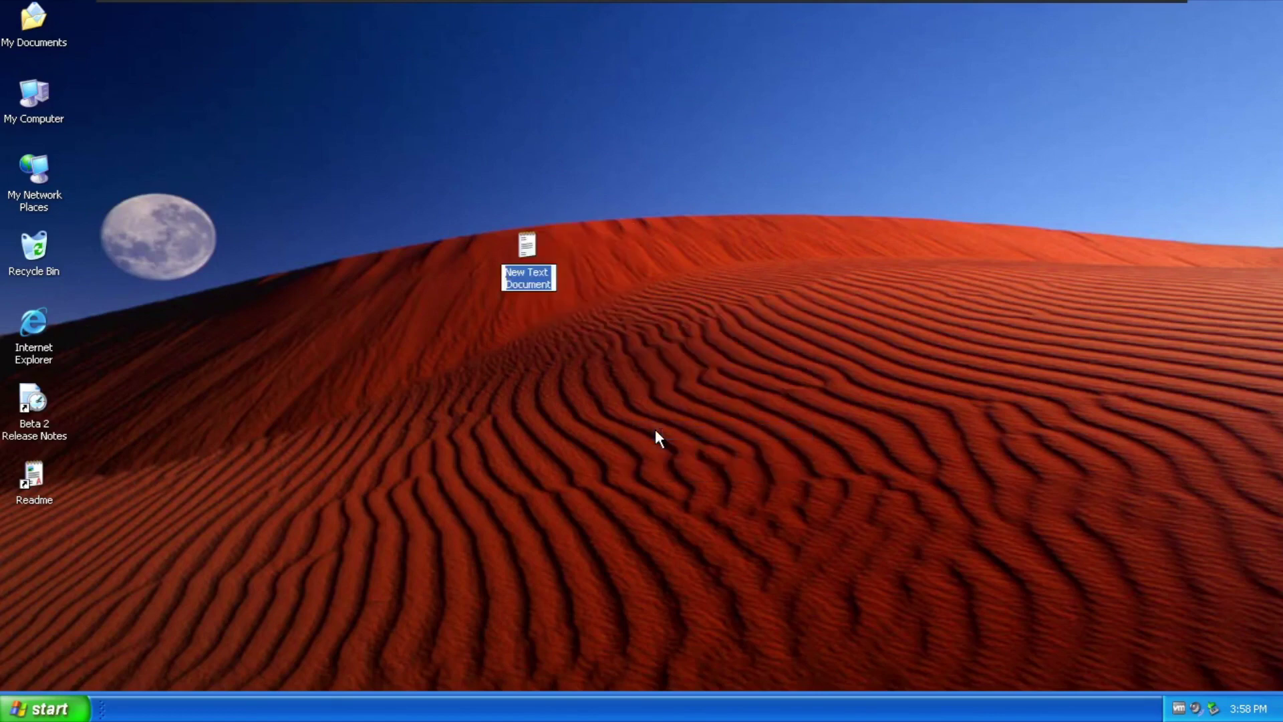
{"action": "type", "text": "this"}
{"action": "key", "text": "Return"}
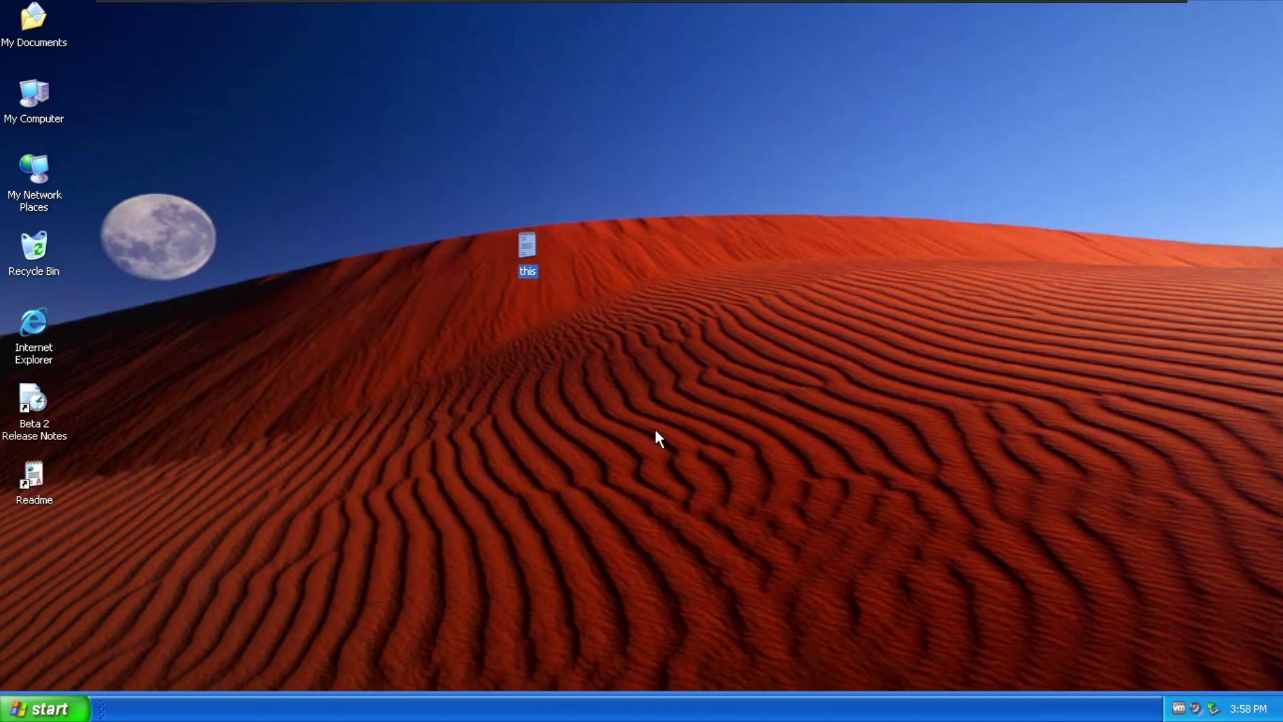
Turn off 'Hide extensions for known file types' in Folder Options from My Computer
{"action": "left_click", "coordinate": [44, 119]}
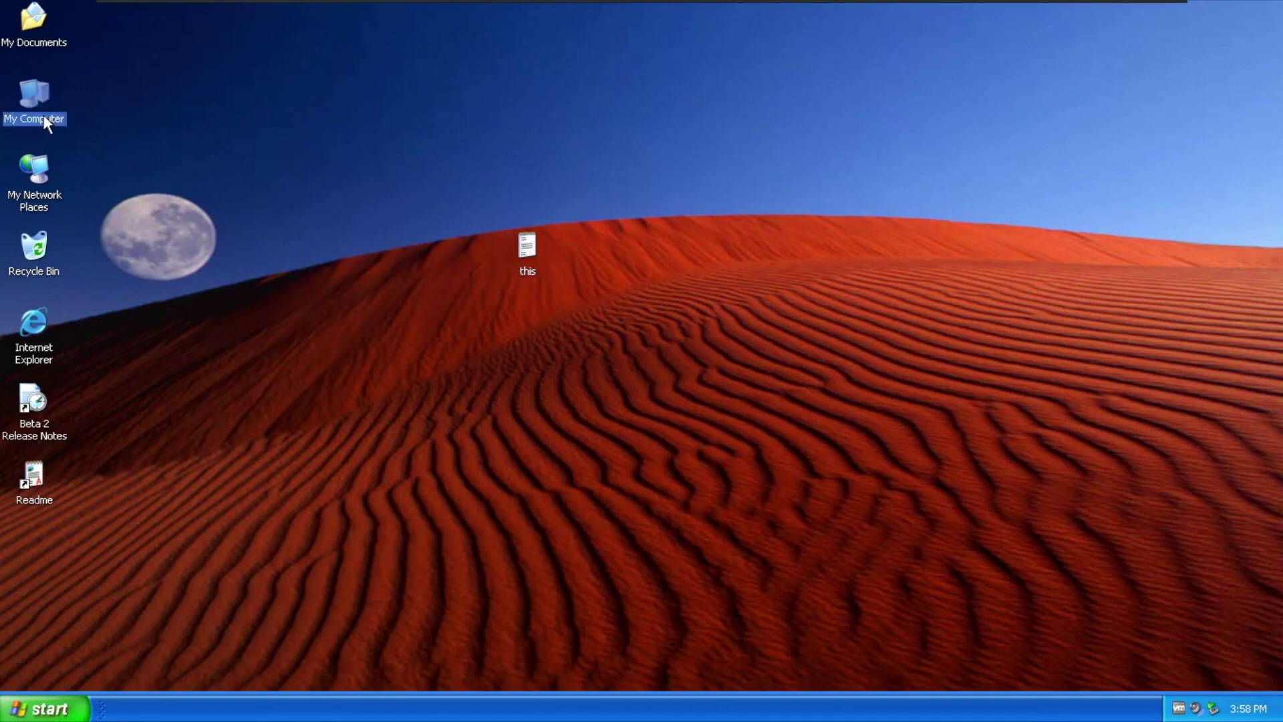
{"action": "double_click", "coordinate": [44, 120]}
{"action": "left_click", "coordinate": [282, 164]}
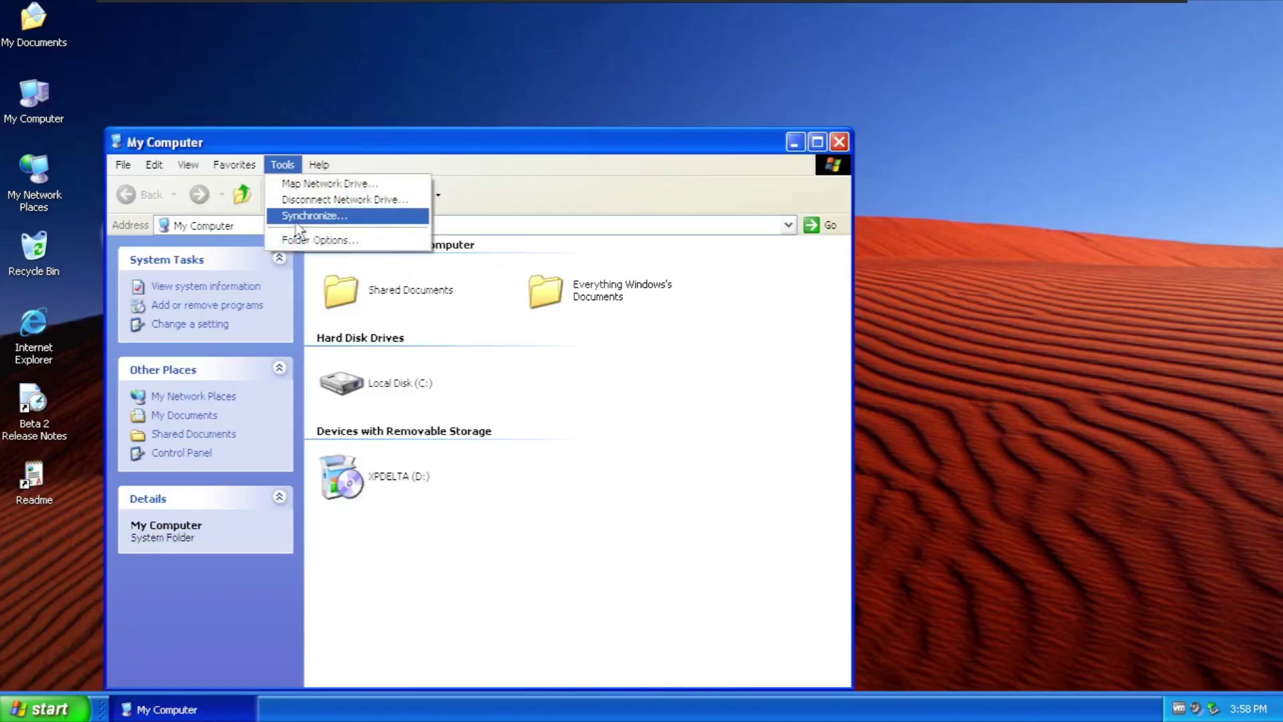
{"action": "left_click", "coordinate": [300, 239]}
{"action": "left_click", "coordinate": [191, 186]}
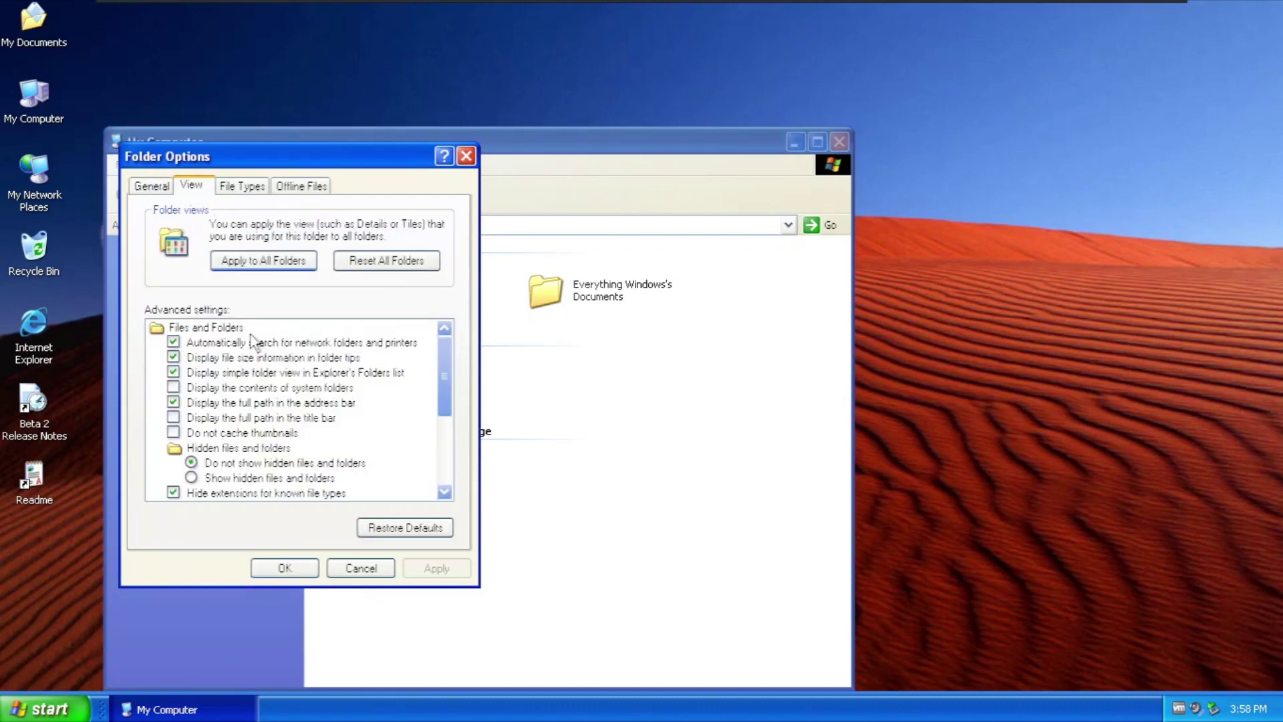
{"action": "left_click_drag", "start_coordinate": [445, 383], "coordinate": [445, 434]}
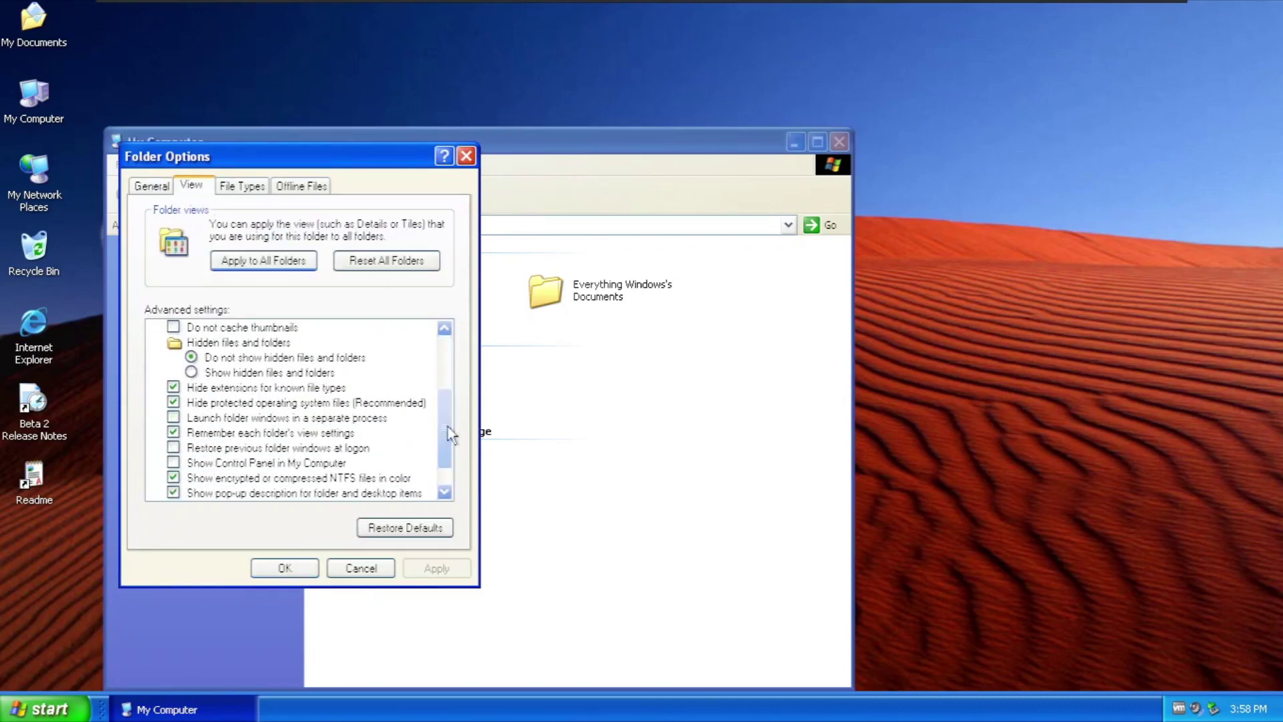
{"action": "left_click", "coordinate": [173, 388]}
{"action": "left_click", "coordinate": [435, 567]}
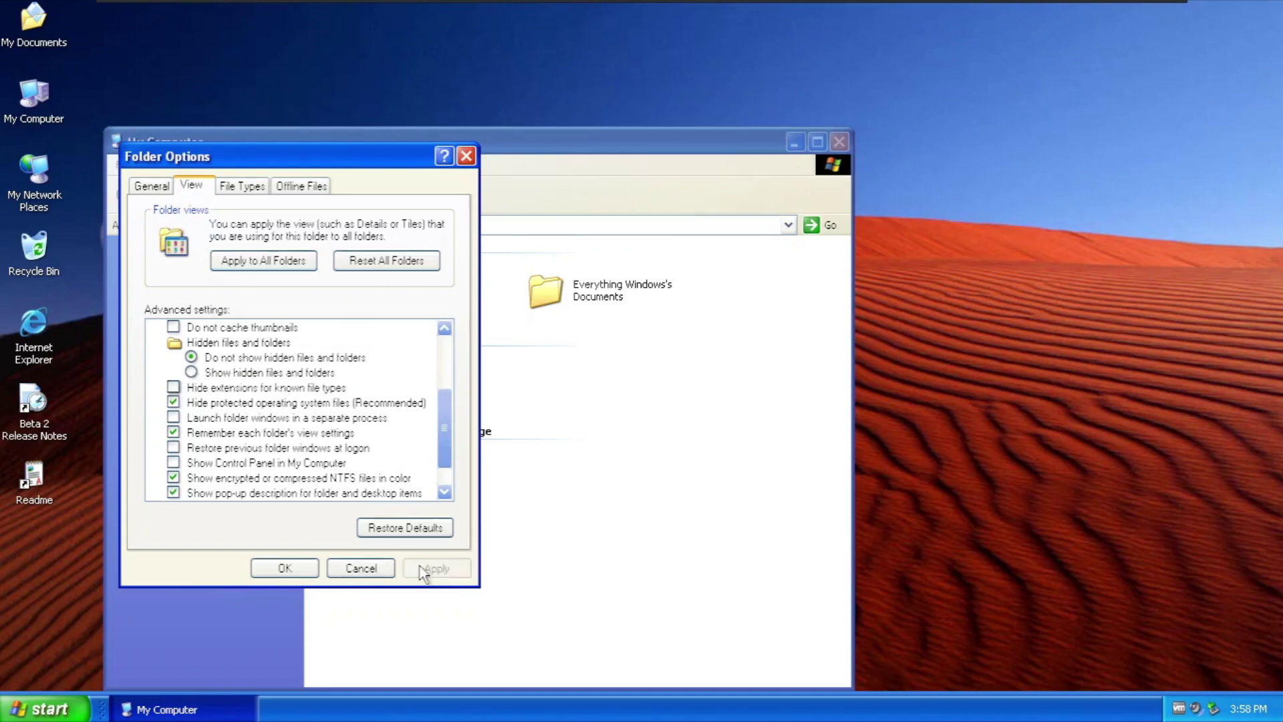
{"action": "left_click", "coordinate": [332, 568]}
{"action": "left_click", "coordinate": [841, 146]}
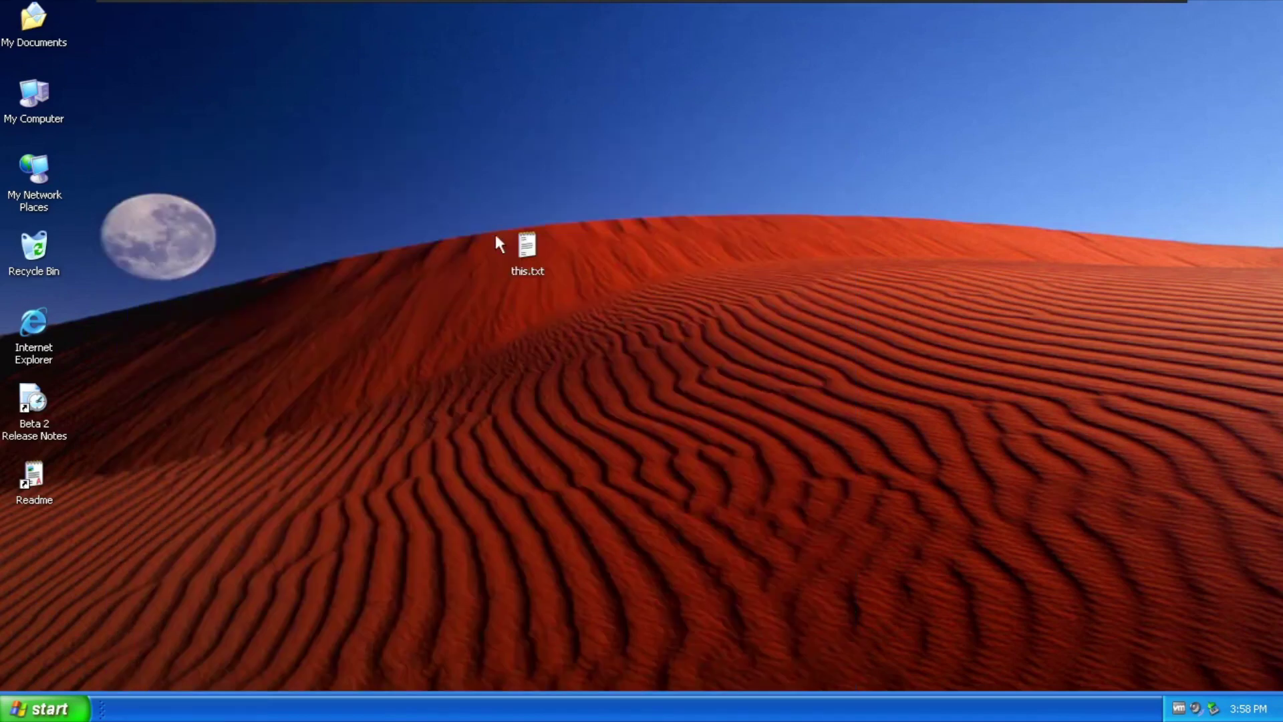
Rename this.txt on the desktop to this.msi and check its new icon
{"action": "left_click", "coordinate": [525, 251]}
{"action": "key", "text": "F2"}
{"action": "key", "text": "End"}
{"action": "key", "text": "BackSpace"}
{"action": "key", "text": "BackSpace"}
{"action": "key", "text": "BackSpace"}
{"action": "type", "text": "msi"}
{"action": "key", "text": "Return"}
{"action": "key", "text": "Return"}
{"action": "left_click", "coordinate": [472, 281]}
{"action": "left_click_drag", "start_coordinate": [587, 189], "coordinate": [487, 302]}
{"action": "left_click", "coordinate": [487, 299]}
Start the Create Shortcut wizard from the desktop and move it to the top right
{"action": "right_click", "coordinate": [1015, 45]}
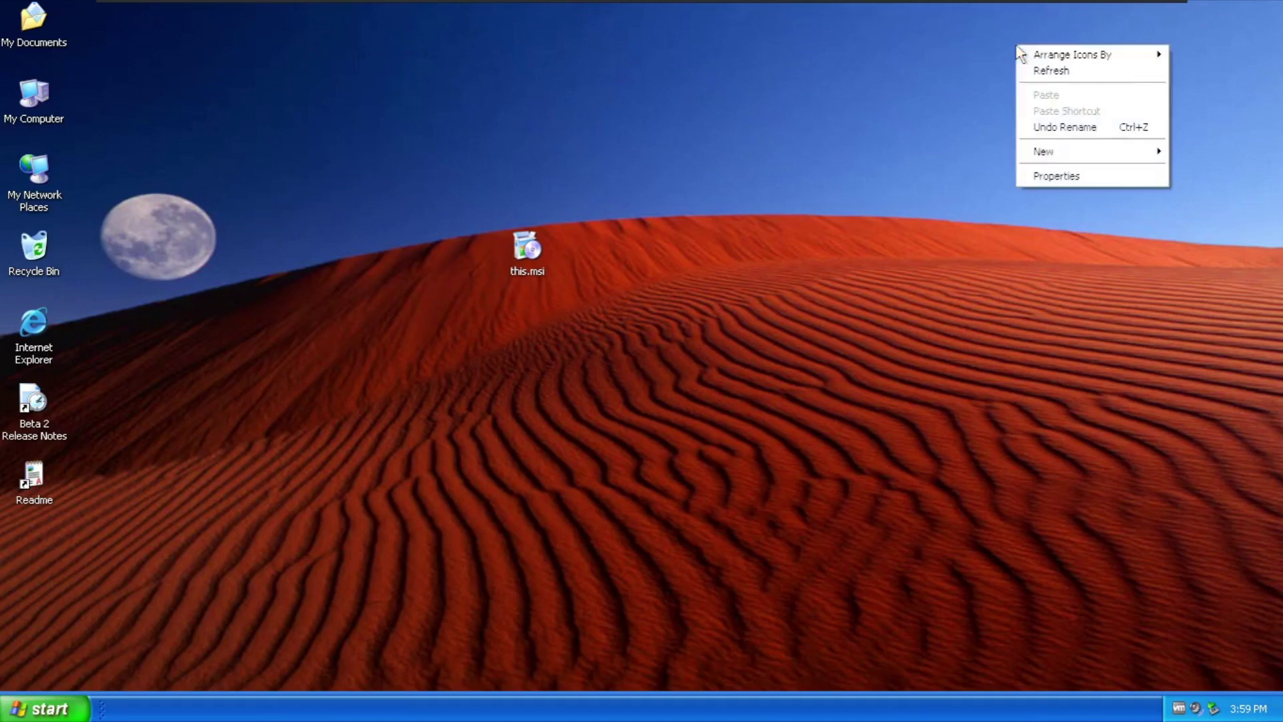
{"action": "mouse_move", "coordinate": [1049, 154]}
{"action": "left_click", "coordinate": [968, 173]}
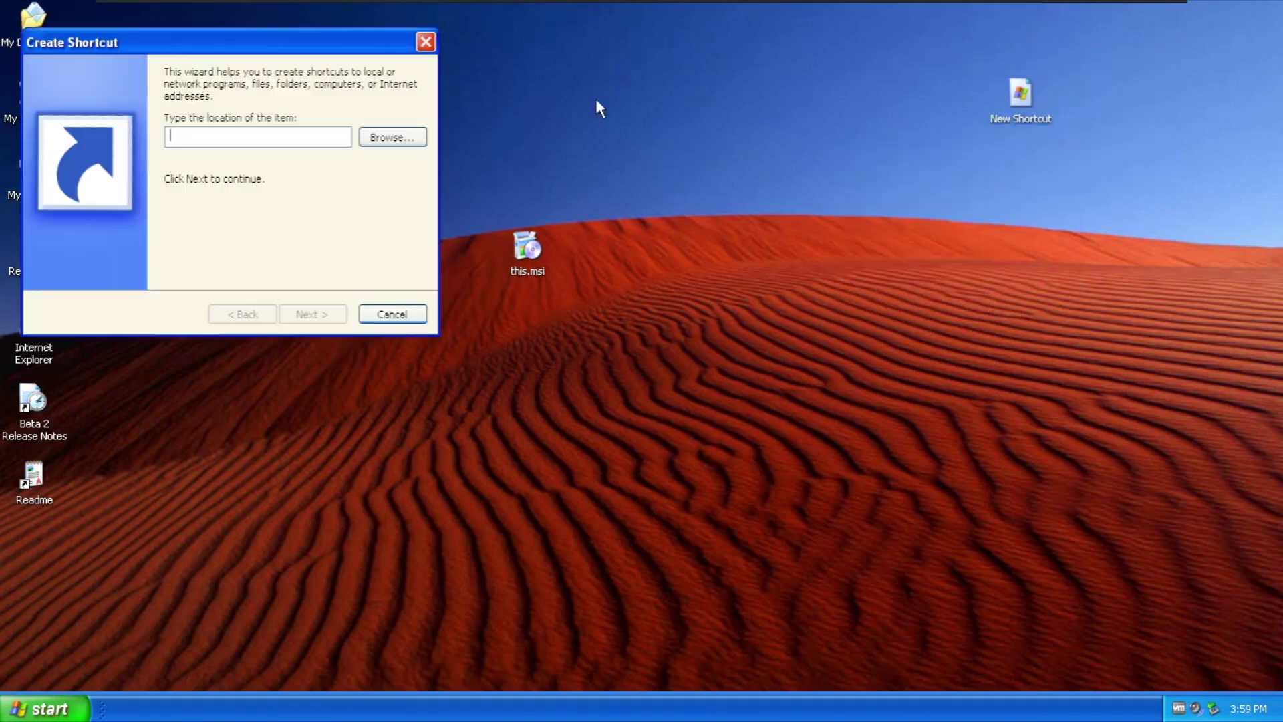
{"action": "left_click_drag", "start_coordinate": [294, 48], "coordinate": [1134, 38]}
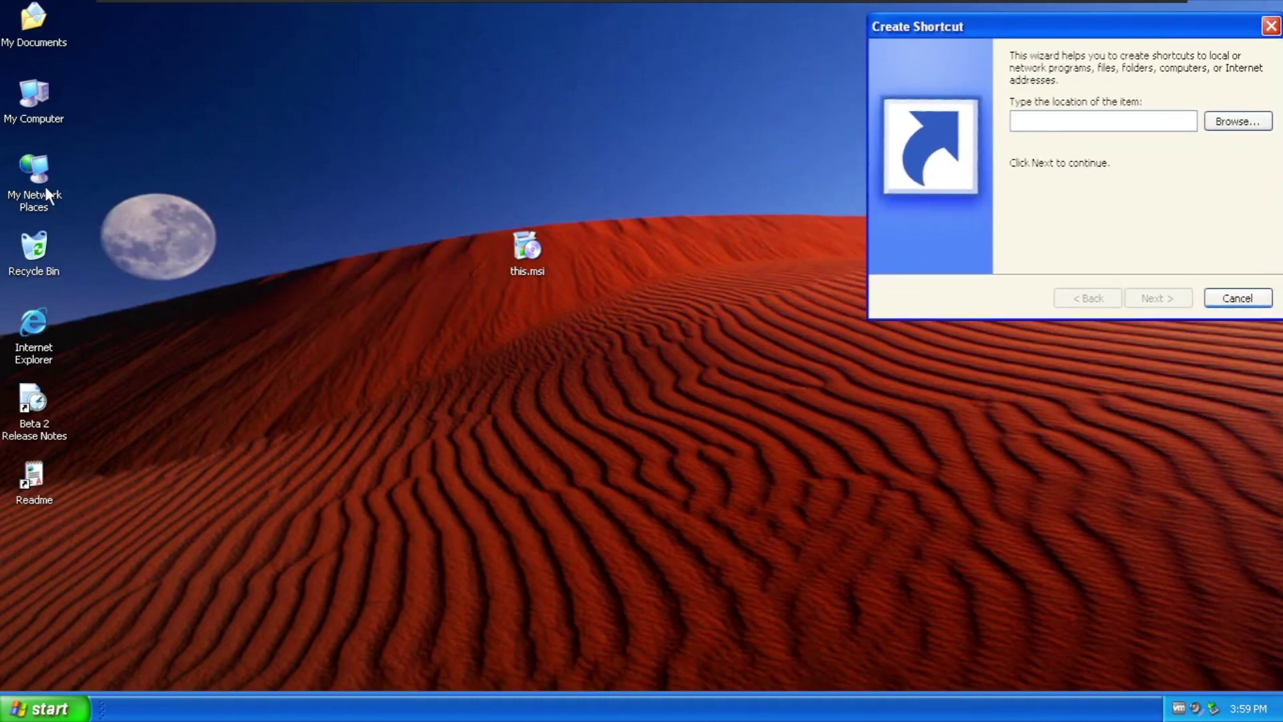
Open Control Panel in classic view and launch the Add Hardware wizard
{"action": "left_click", "coordinate": [50, 709]}
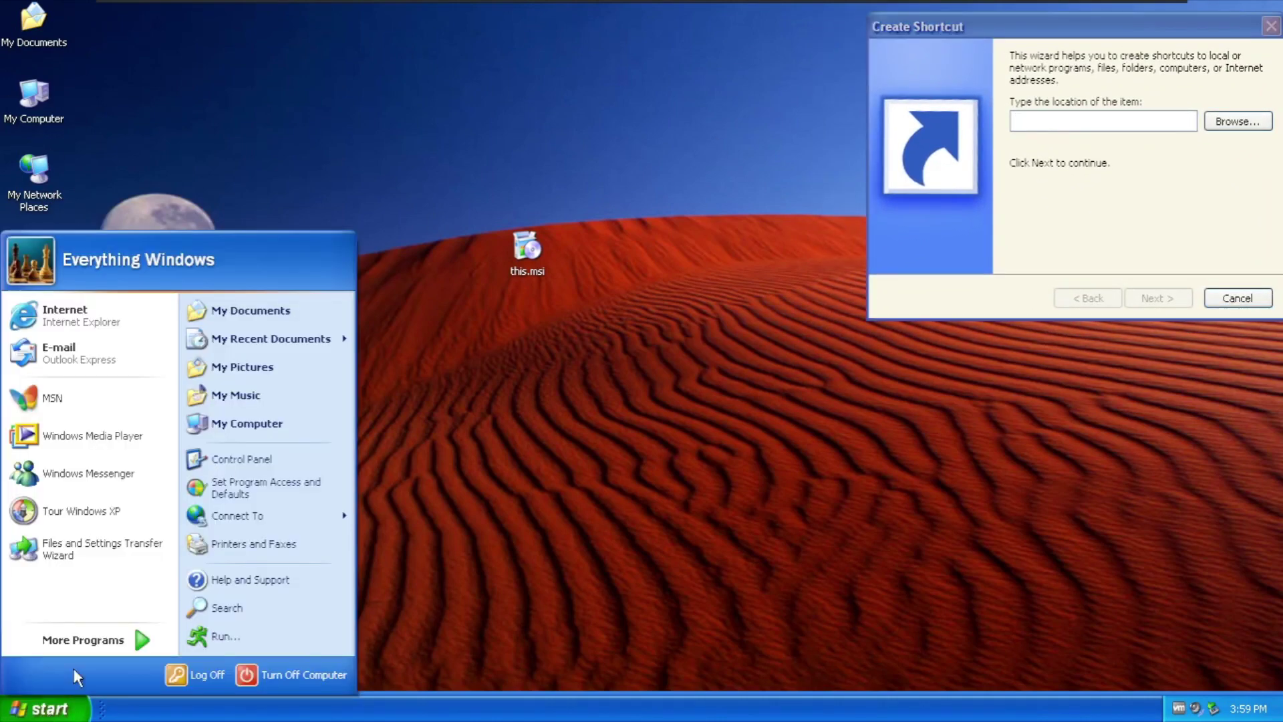
{"action": "left_click", "coordinate": [253, 458]}
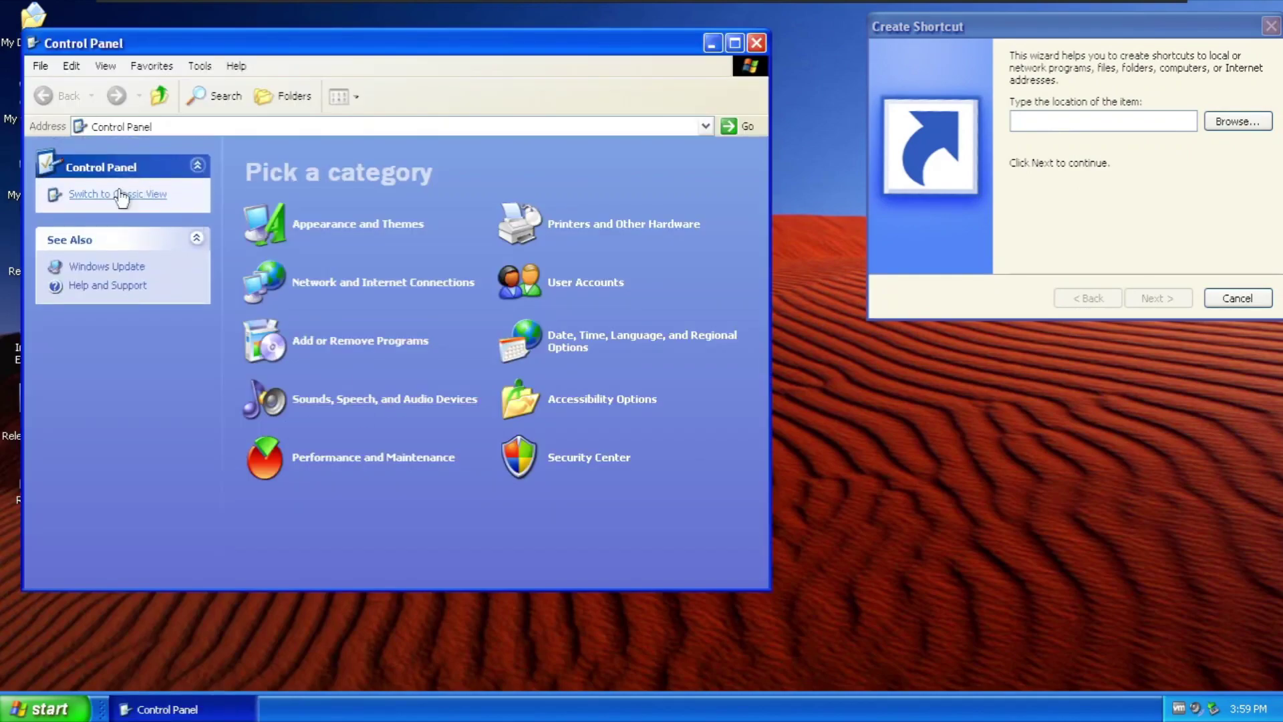
{"action": "left_click", "coordinate": [120, 195]}
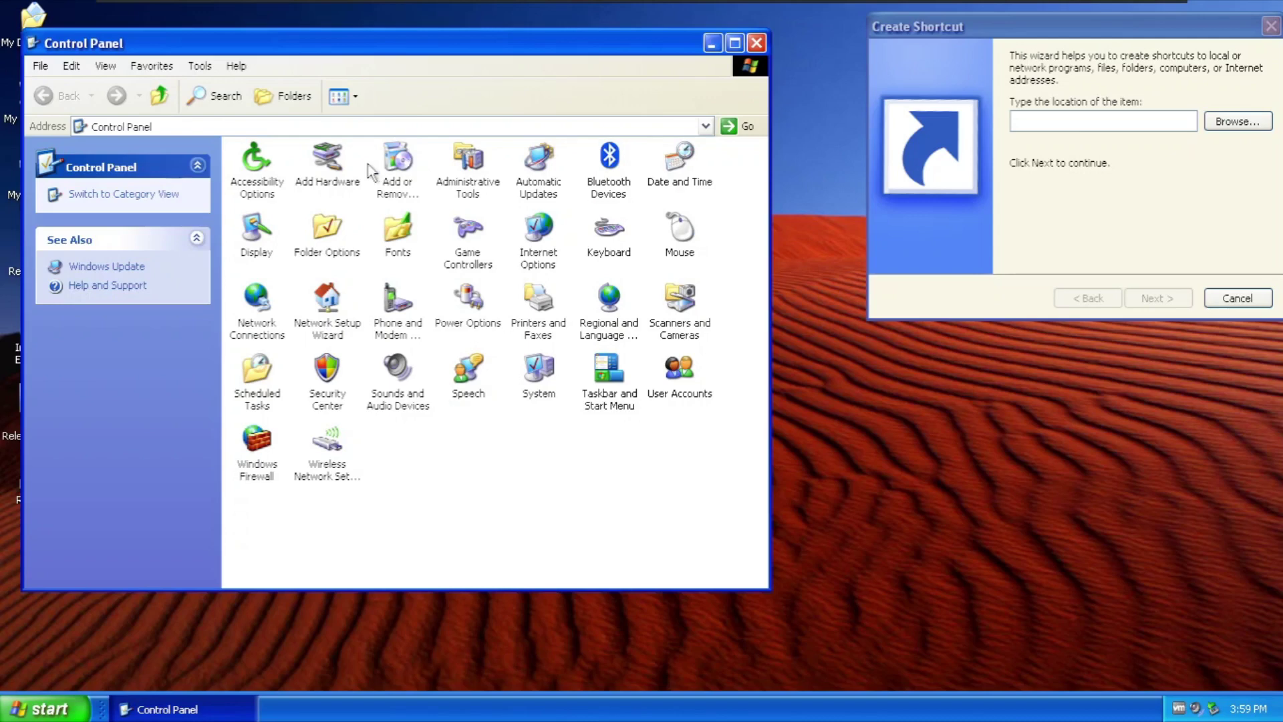
{"action": "double_click", "coordinate": [327, 164]}
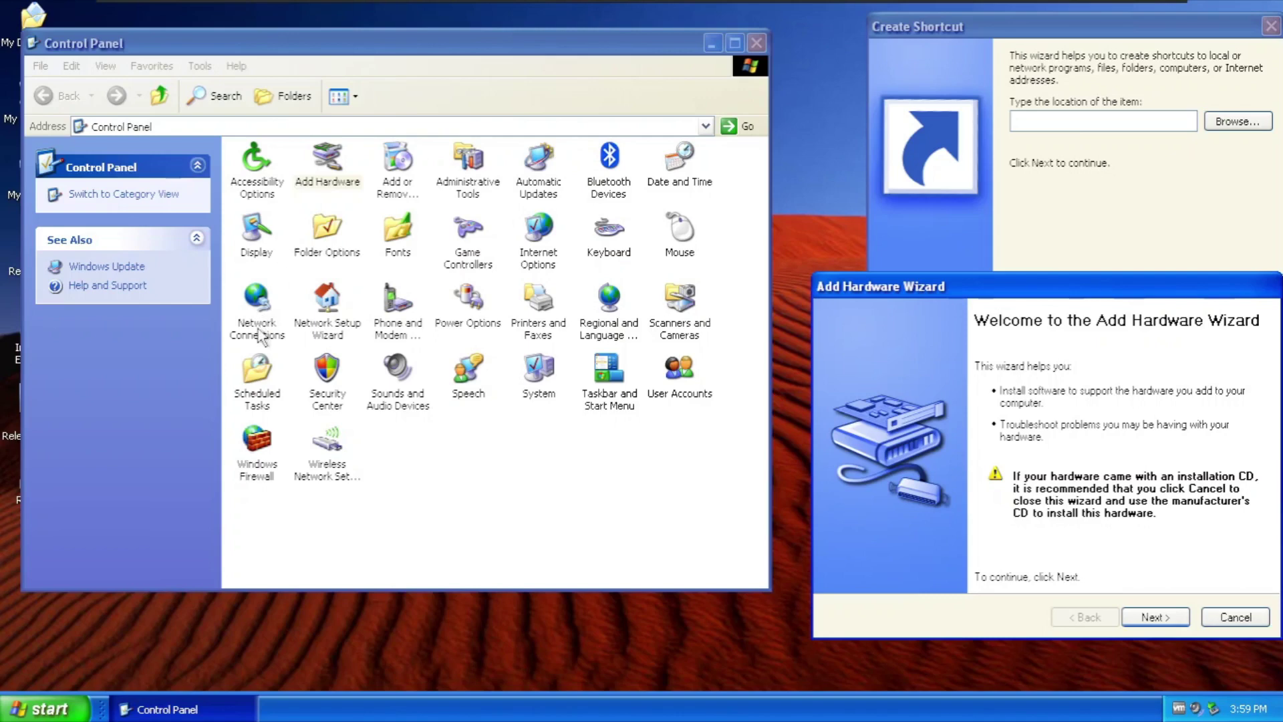
Open the Network Setup and Wireless Network Setup wizards, arranging them beside Control Panel
{"action": "double_click", "coordinate": [309, 334]}
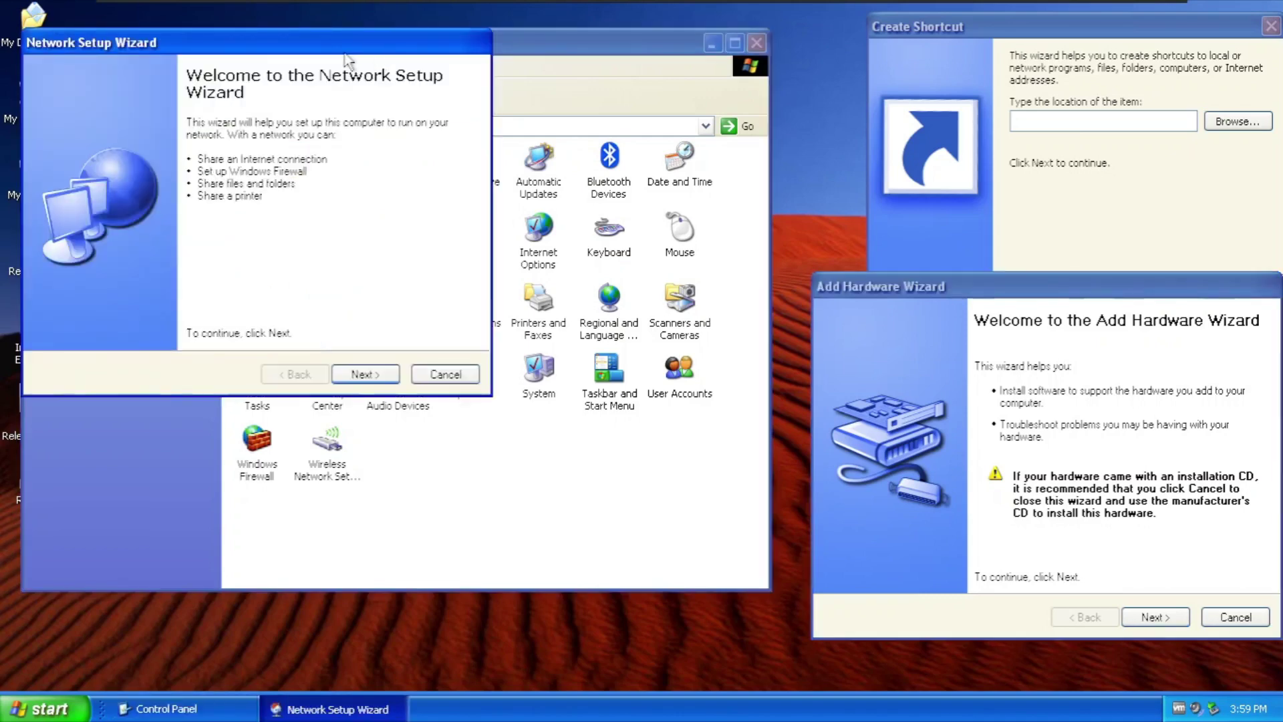
{"action": "left_click_drag", "start_coordinate": [344, 50], "coordinate": [677, 366]}
{"action": "left_click", "coordinate": [499, 59]}
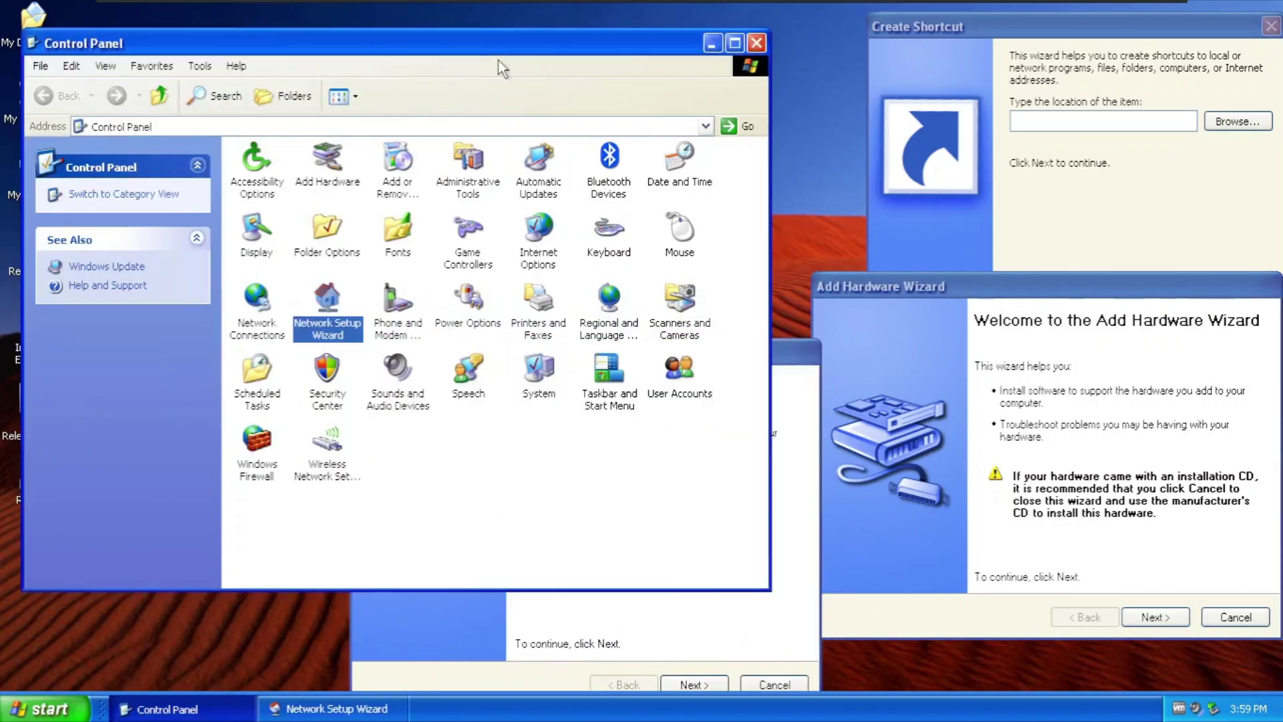
{"action": "double_click", "coordinate": [336, 453]}
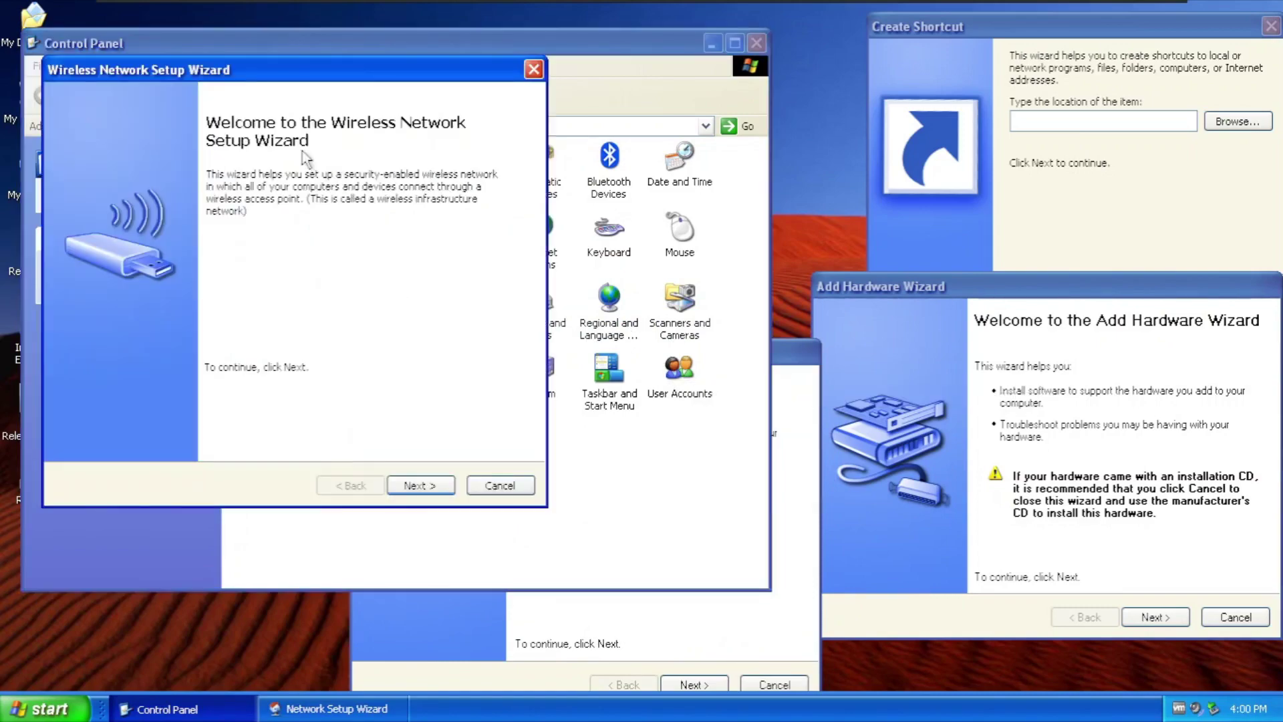
{"action": "left_click_drag", "start_coordinate": [286, 77], "coordinate": [246, 521]}
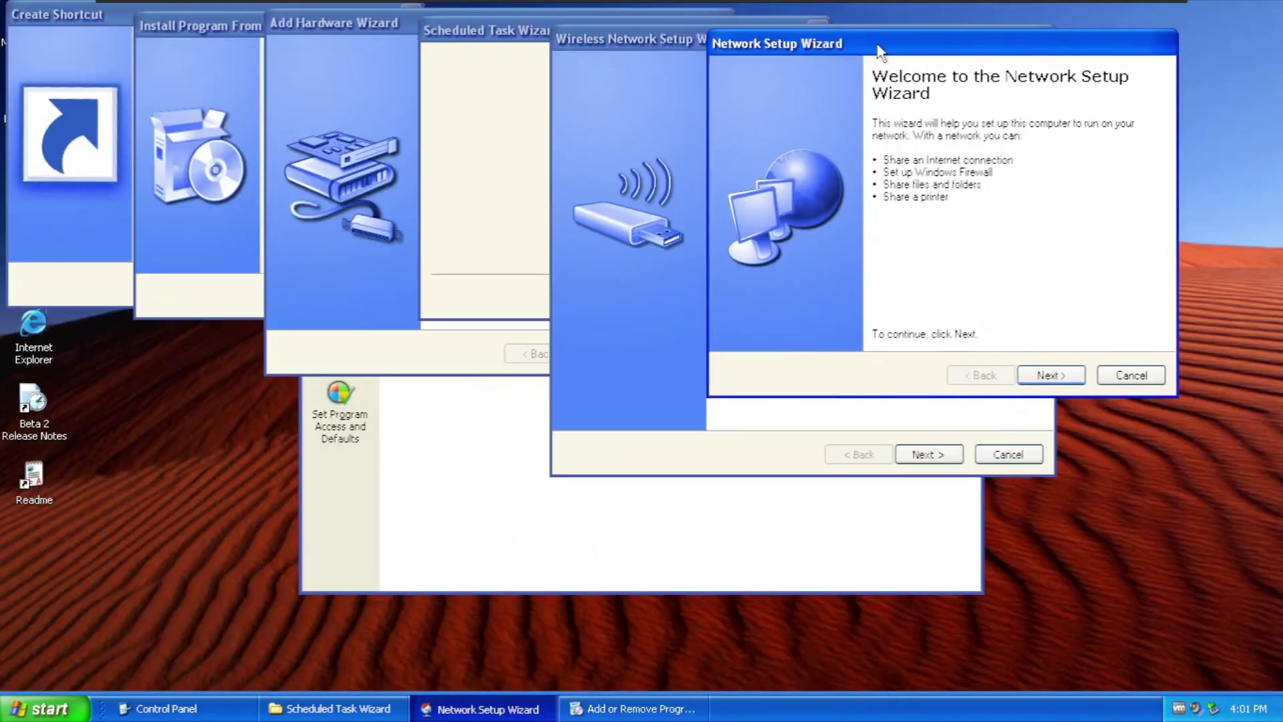
{"action": "left_click_drag", "start_coordinate": [877, 45], "coordinate": [886, 46]}
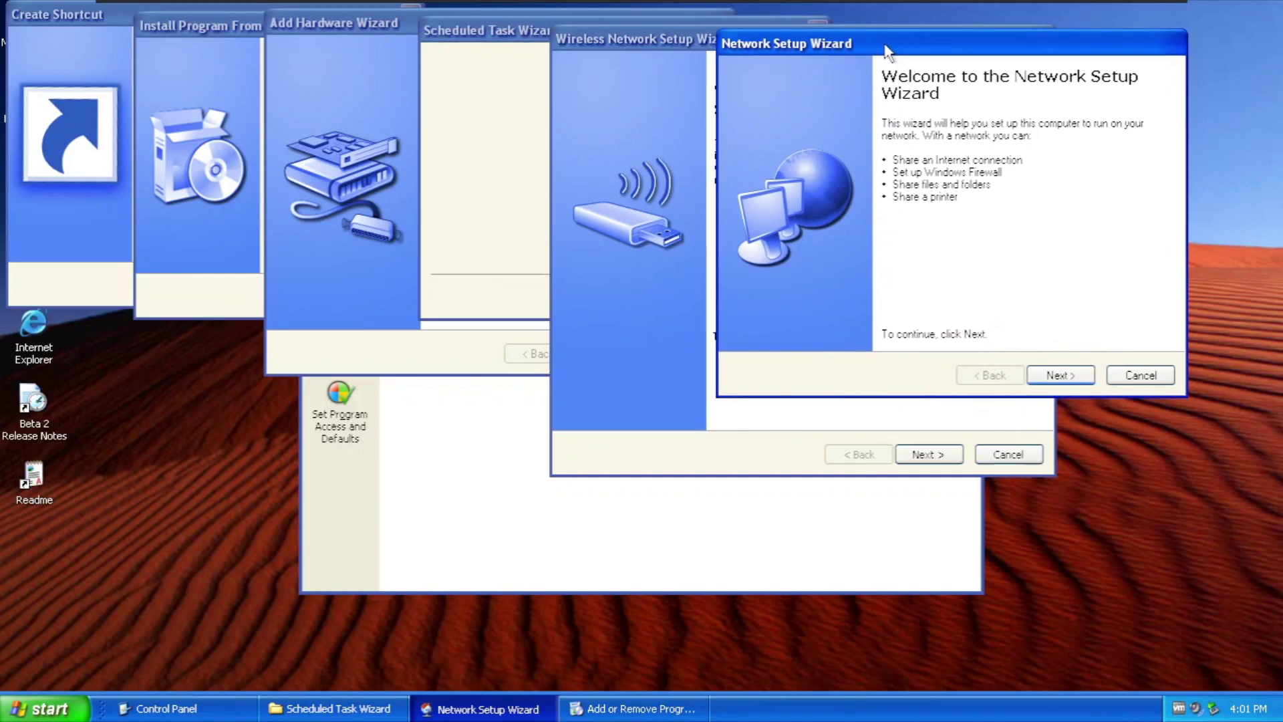
Bring the Scheduled Task Wizard forward and cancel it
{"action": "left_click", "coordinate": [526, 115]}
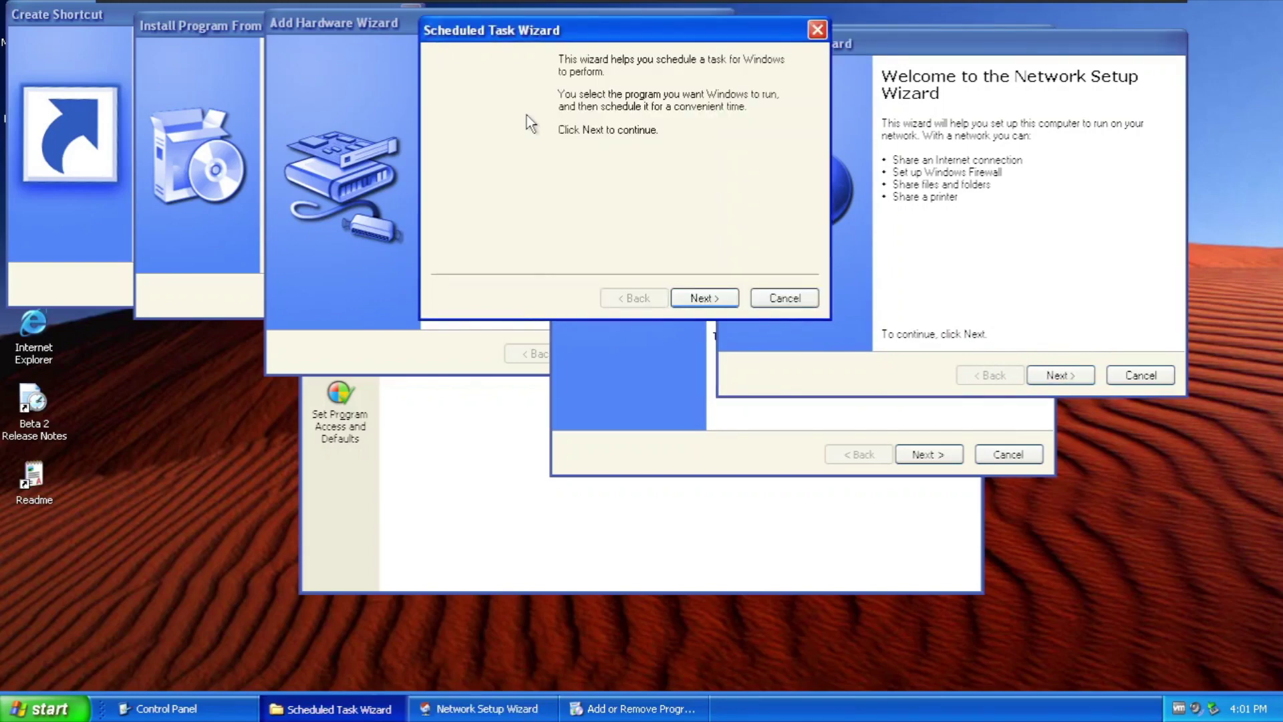
{"action": "left_click", "coordinate": [797, 294]}
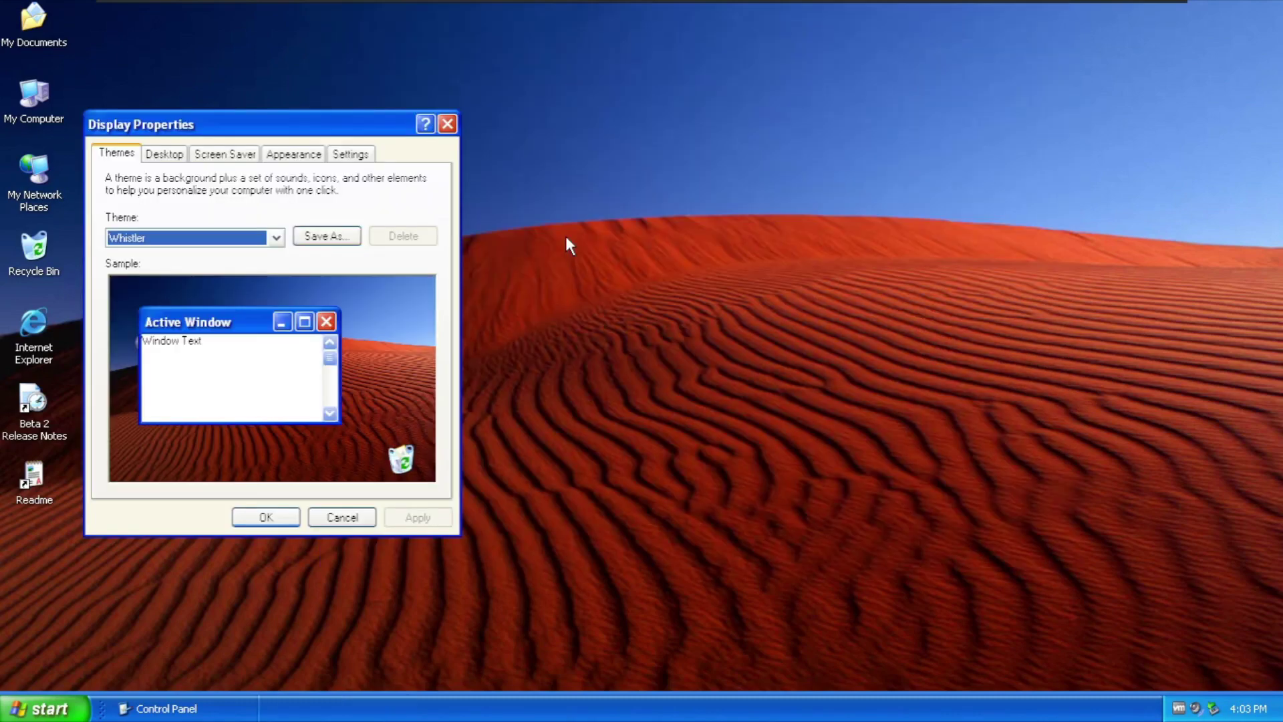
Center Display Properties and choose the Watercolor window style on the Appearance tab
{"action": "left_click_drag", "start_coordinate": [312, 125], "coordinate": [854, 48]}
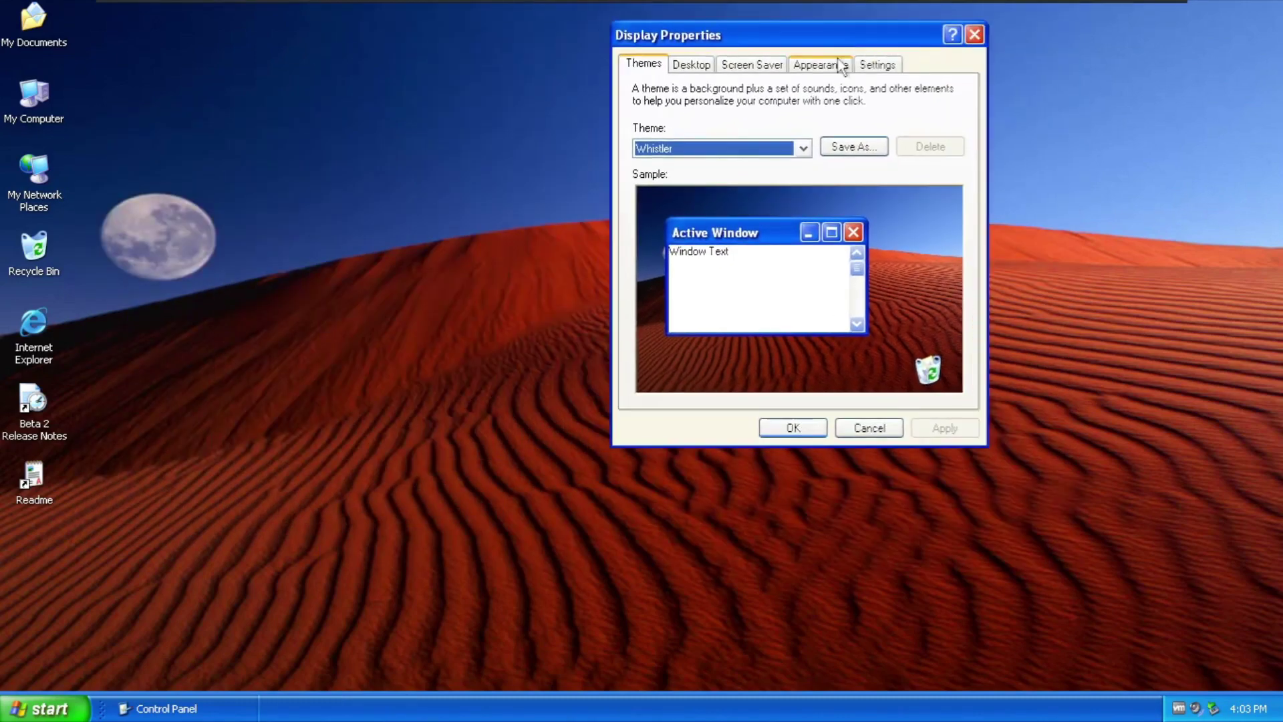
{"action": "left_click", "coordinate": [840, 62]}
{"action": "left_click", "coordinate": [772, 302]}
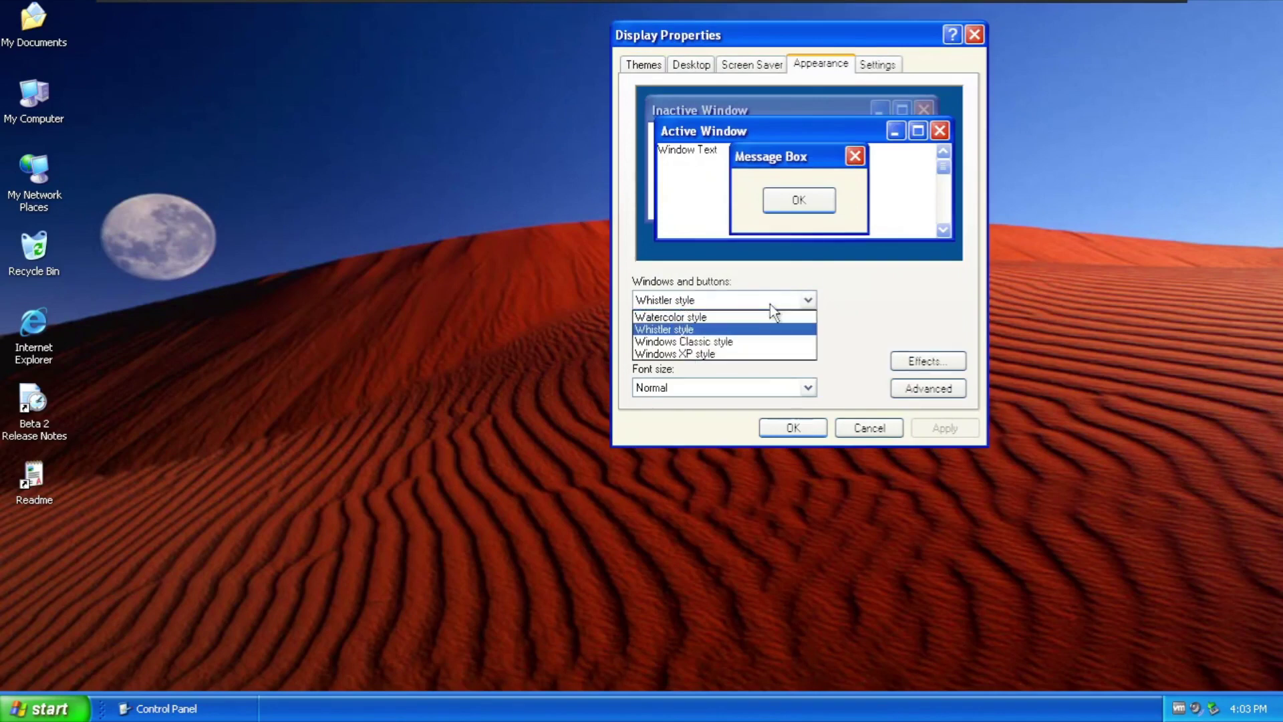
{"action": "left_click", "coordinate": [728, 318]}
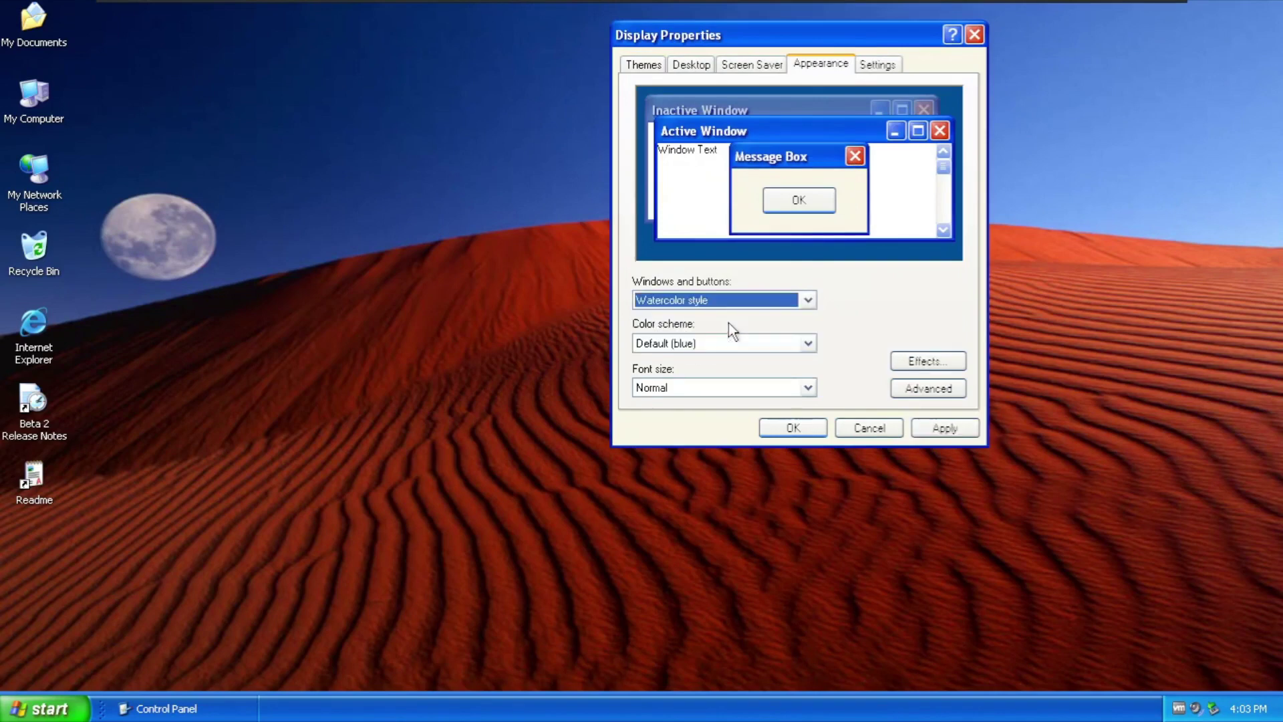
Preview Ergonomic, Olive, Silver and Violet schemes, ending on Metallic in Windows XP style
{"action": "left_click", "coordinate": [699, 344]}
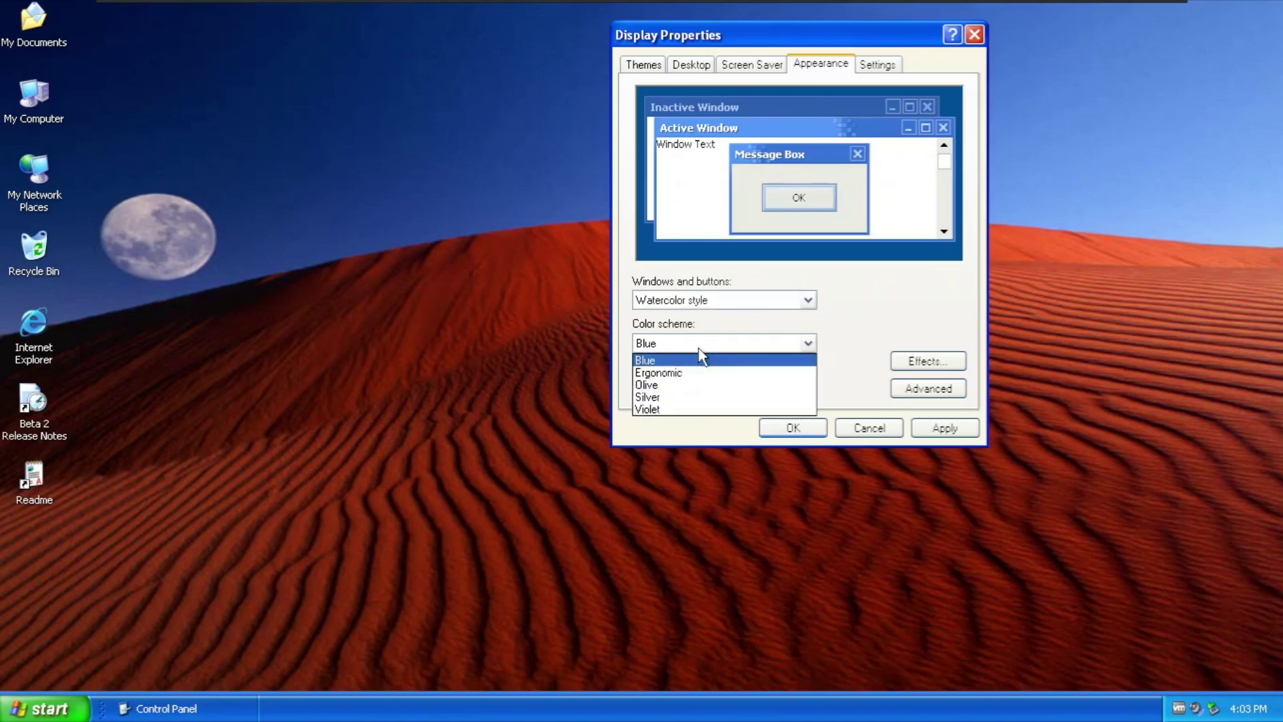
{"action": "key", "text": "Down"}
{"action": "key", "text": "Return"}
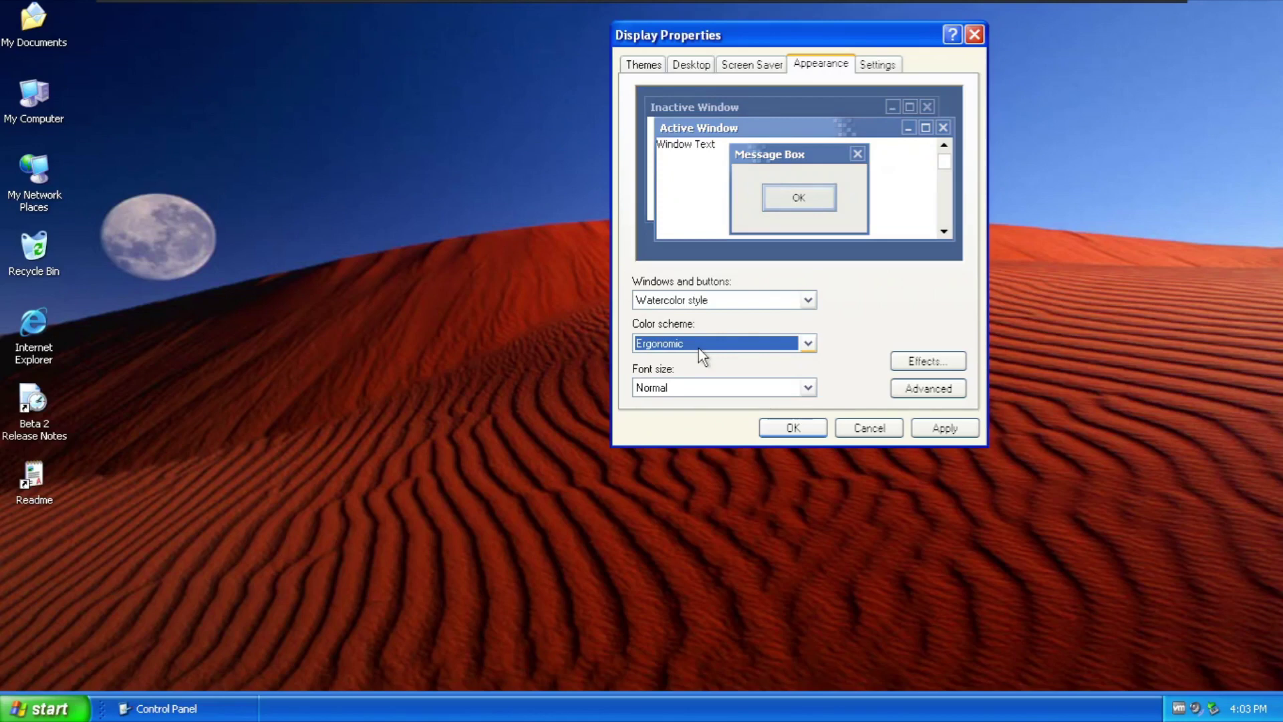
{"action": "key", "text": "Down"}
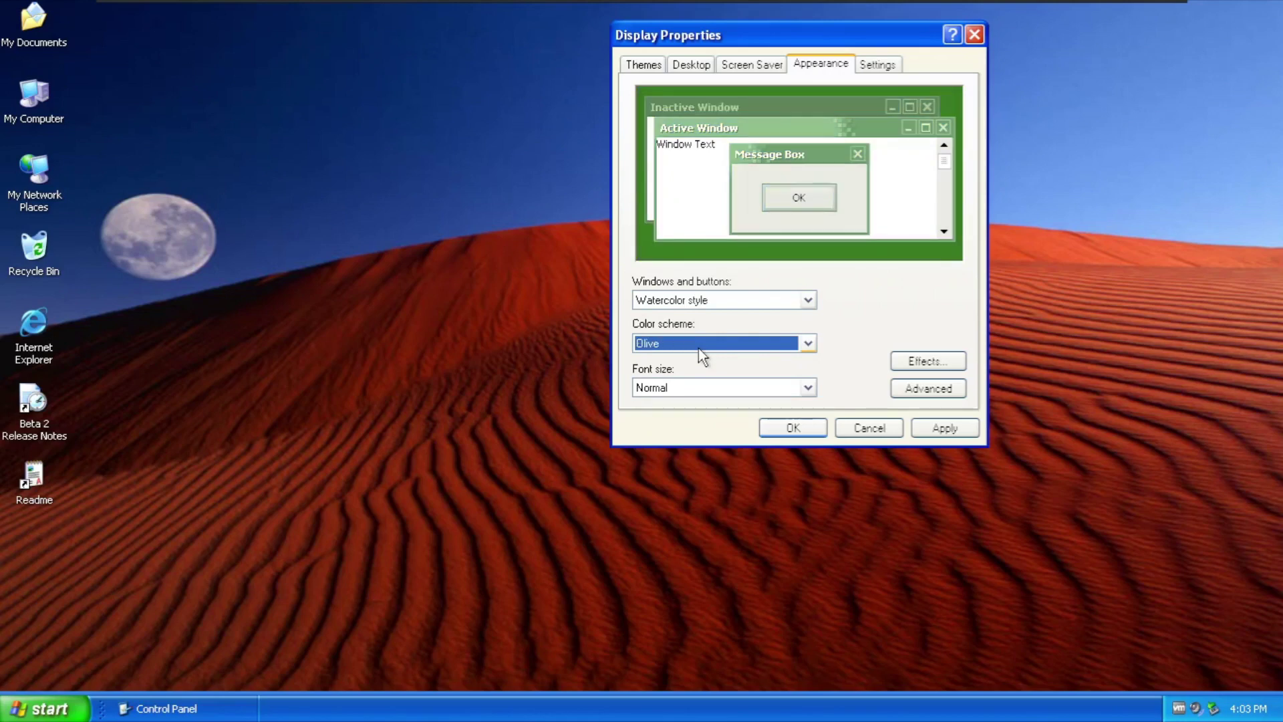
{"action": "key", "text": "Down"}
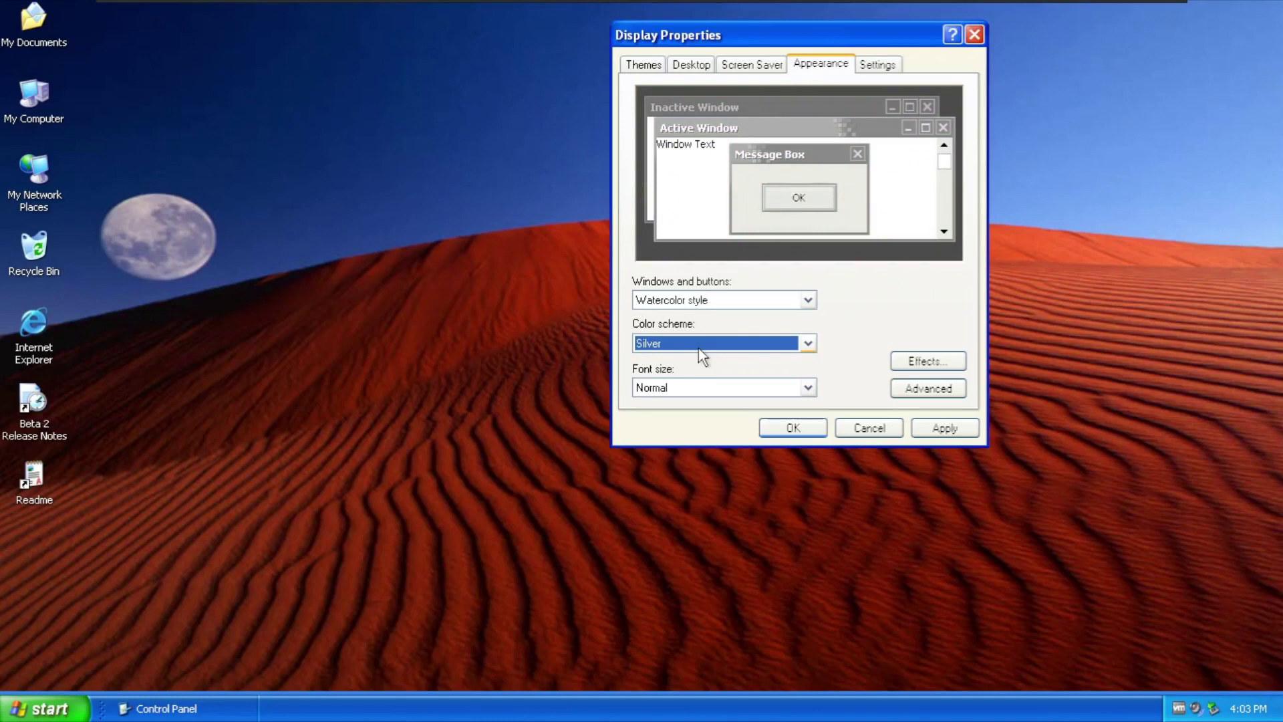
{"action": "key", "text": "Down"}
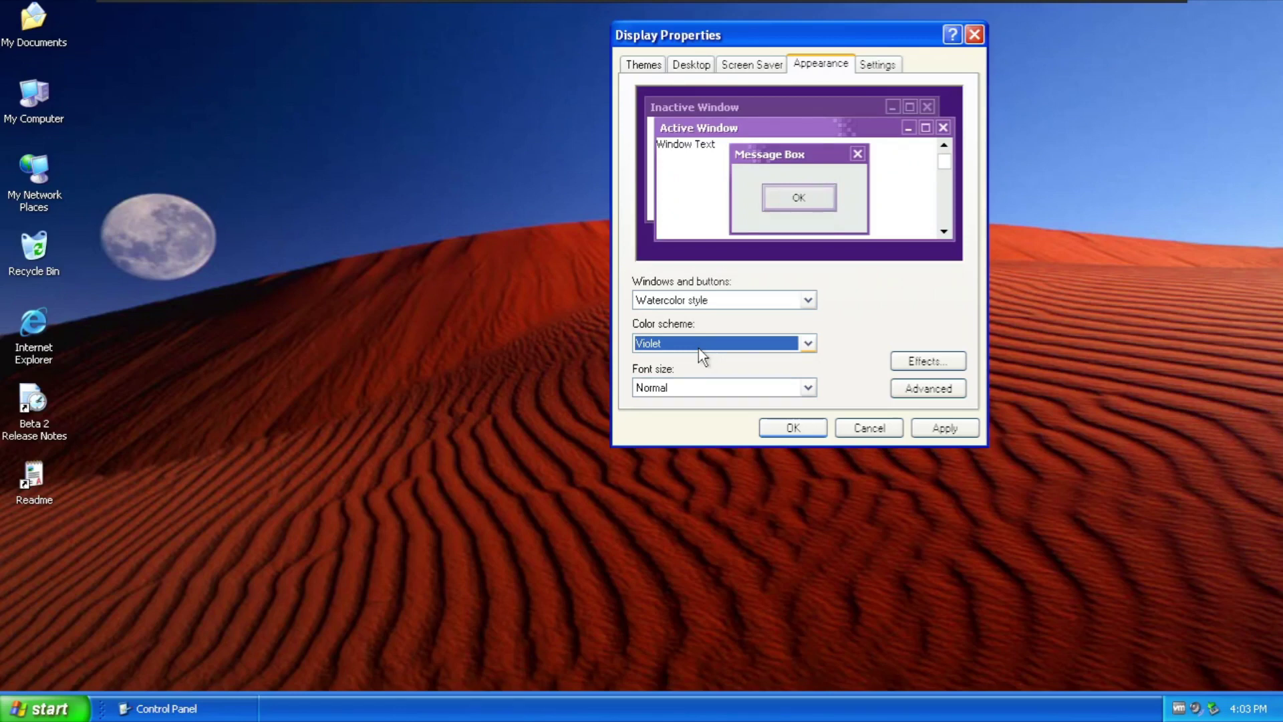
{"action": "key", "text": "Down"}
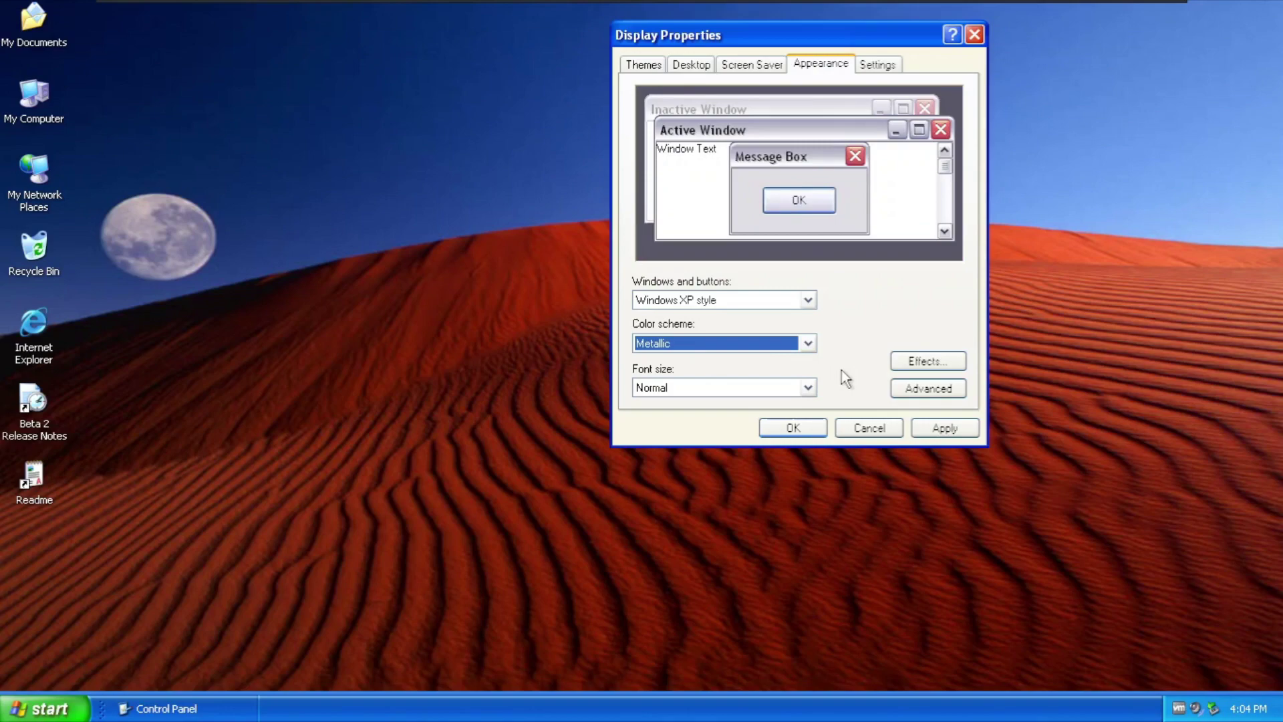
Apply the Metallic Windows XP look and open My Computer with its Folders pane hidden
{"action": "left_click", "coordinate": [933, 430]}
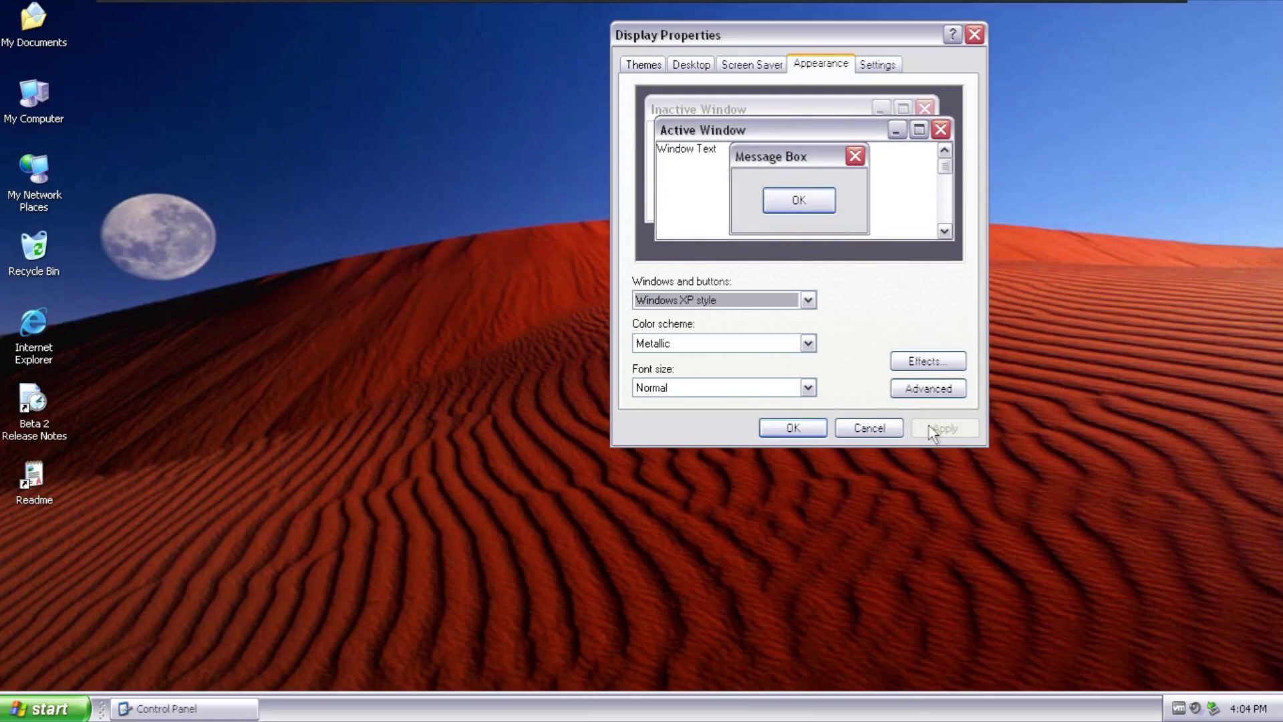
{"action": "key", "text": "super+e"}
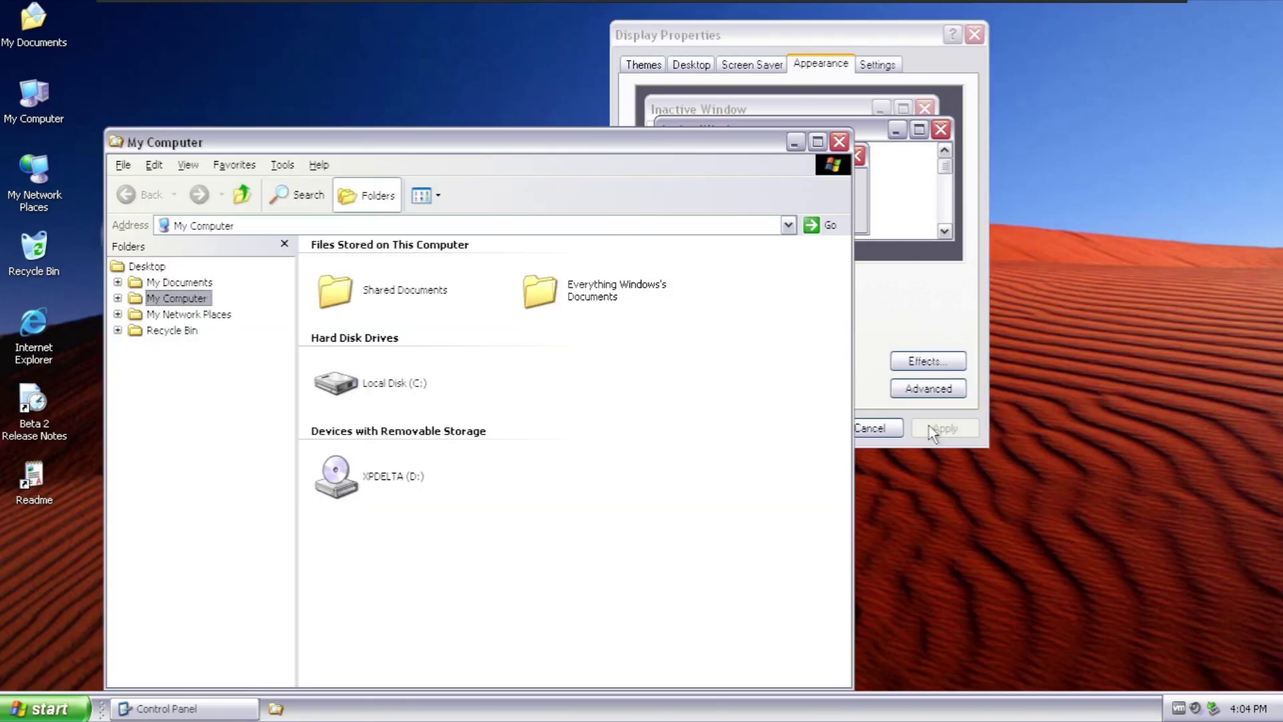
{"action": "left_click", "coordinate": [284, 243]}
{"action": "left_click_drag", "start_coordinate": [474, 134], "coordinate": [492, 81]}
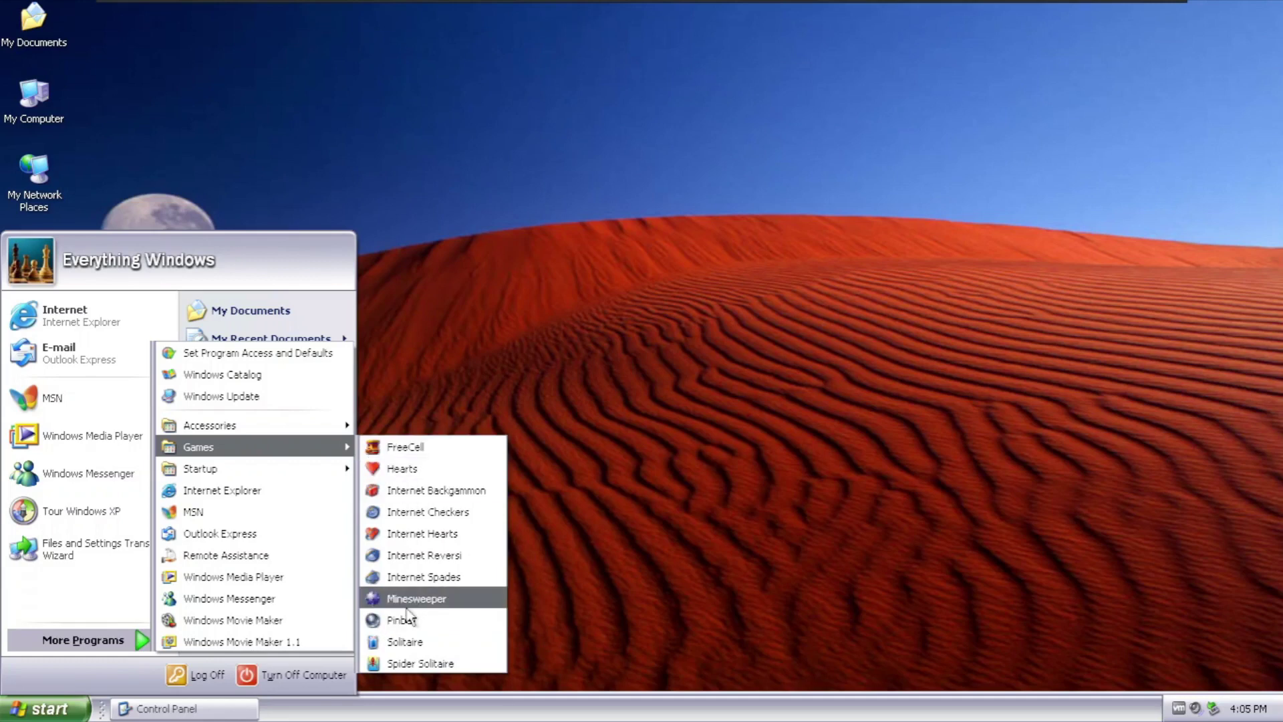
Launch Solitaire and open Game > Deck, moving the Select Card Back dialog off the cards
{"action": "left_click", "coordinate": [405, 641]}
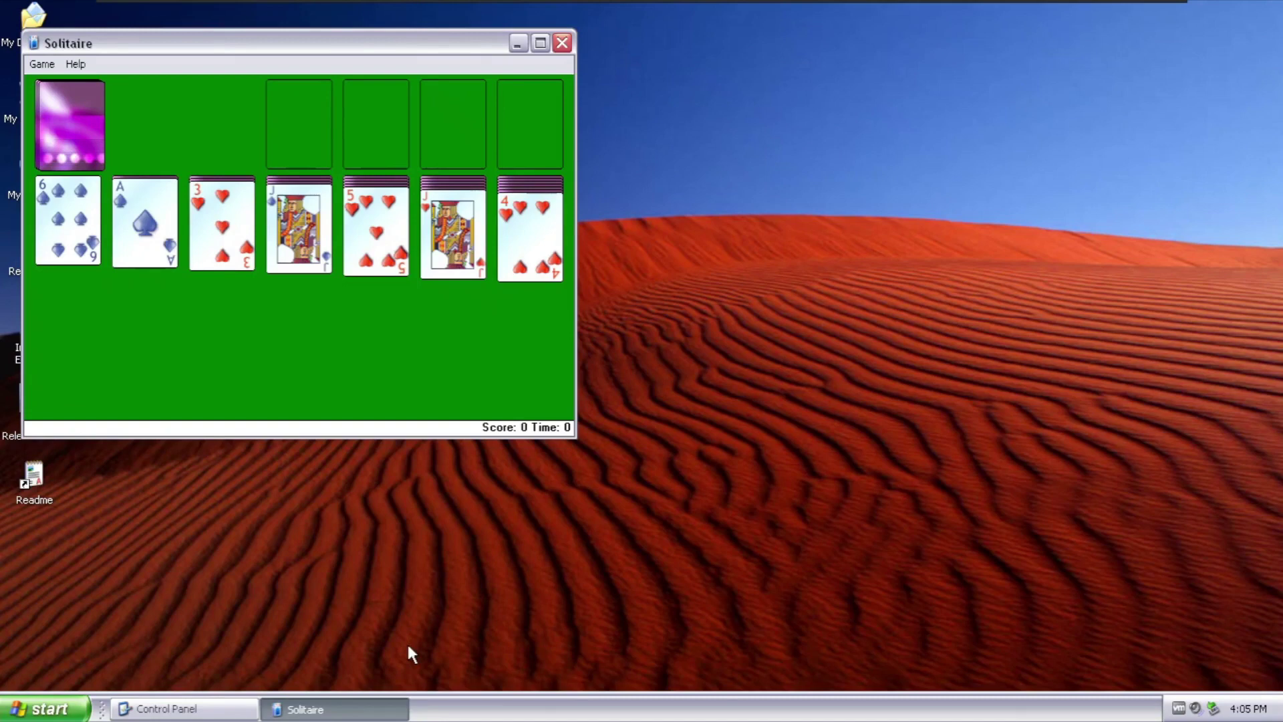
{"action": "left_click", "coordinate": [42, 64]}
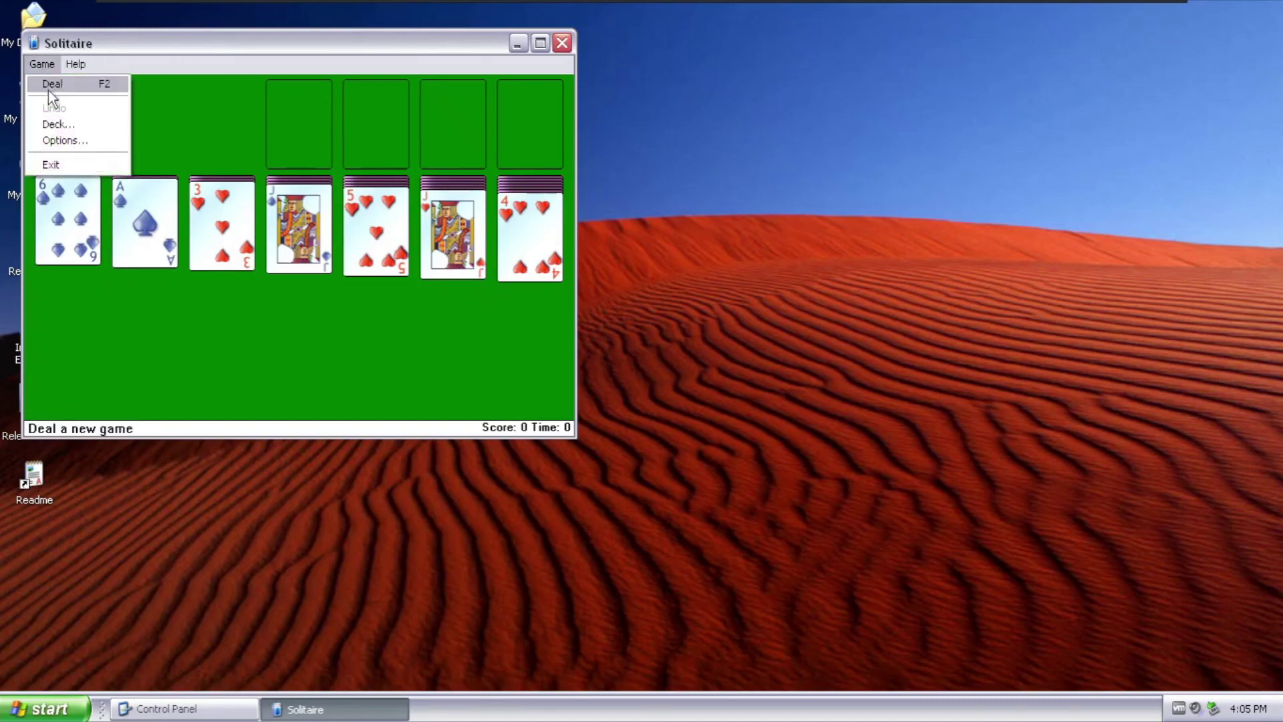
{"action": "left_click", "coordinate": [50, 126]}
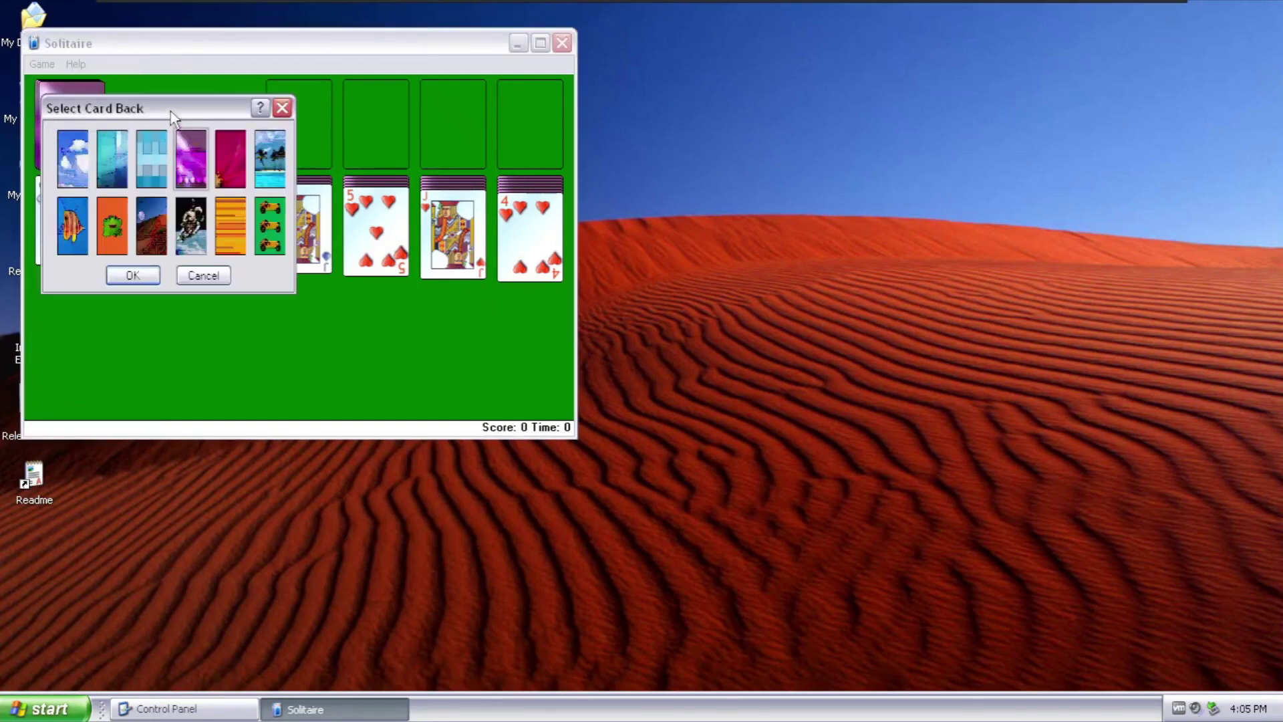
{"action": "left_click_drag", "start_coordinate": [171, 110], "coordinate": [255, 93]}
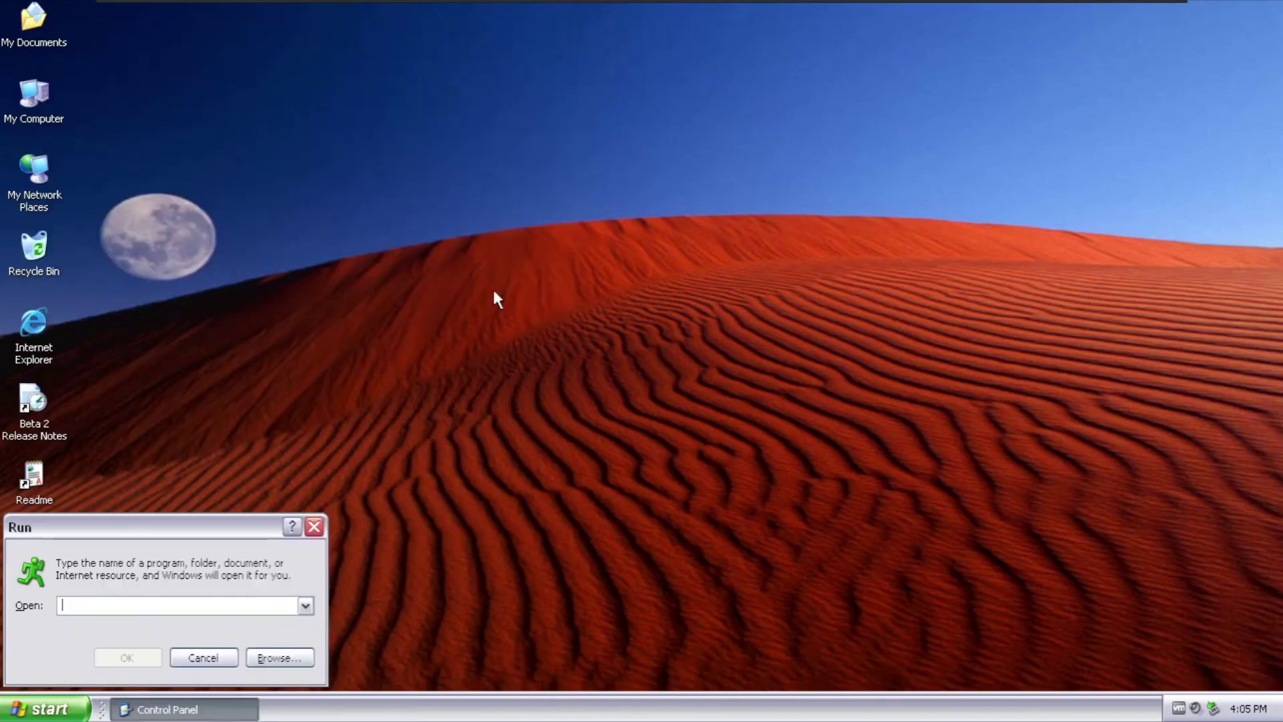
Launch Paint from the Run box and maximize it
{"action": "type", "text": "notepad"}
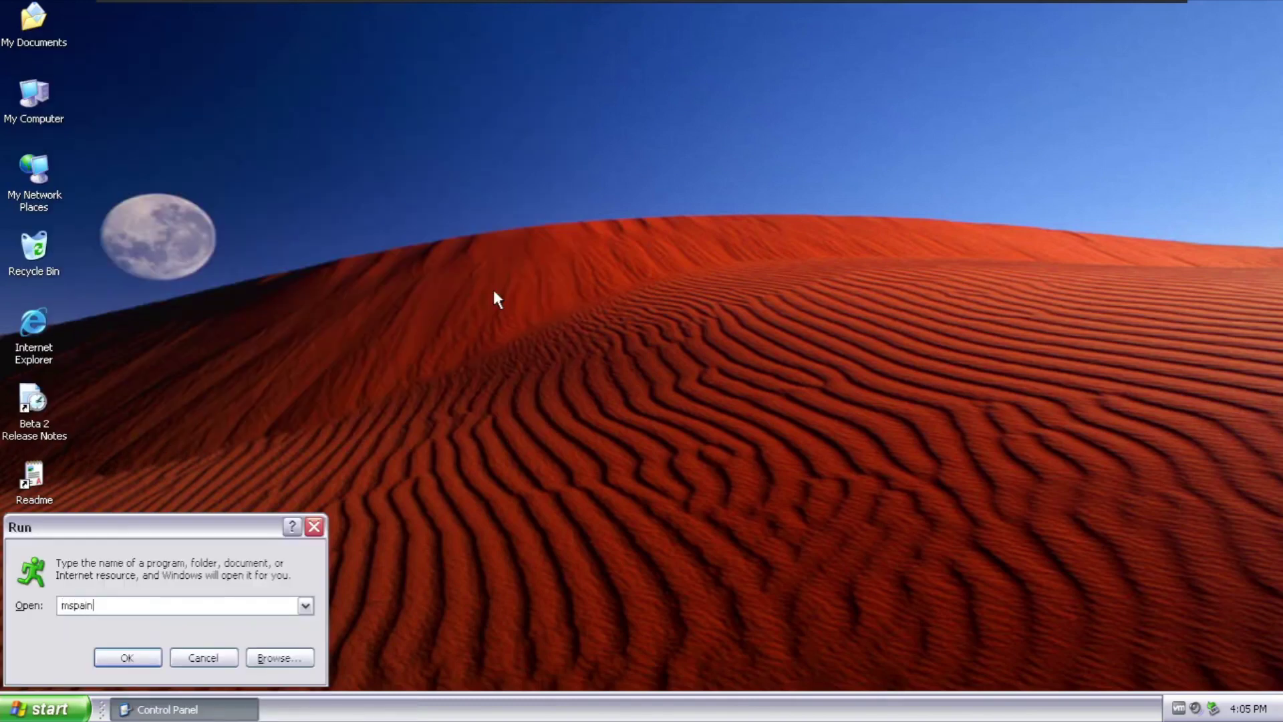
{"action": "key", "text": "Return"}
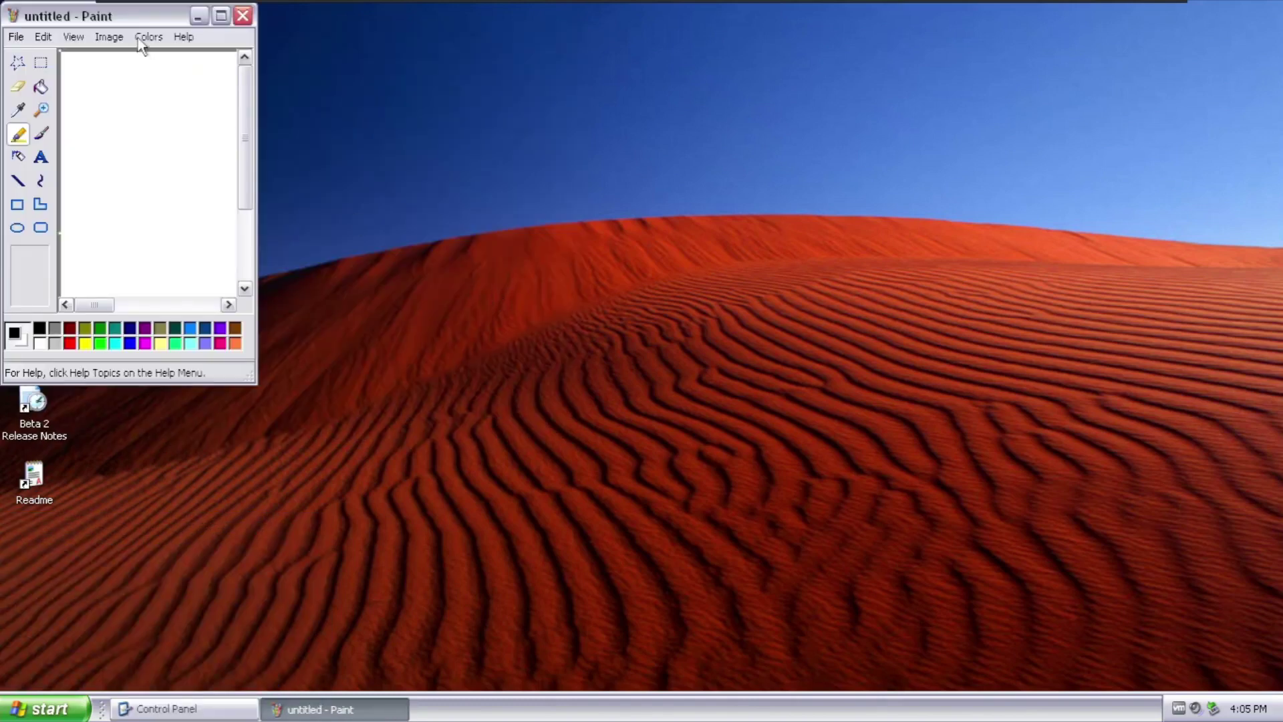
{"action": "double_click", "coordinate": [149, 18]}
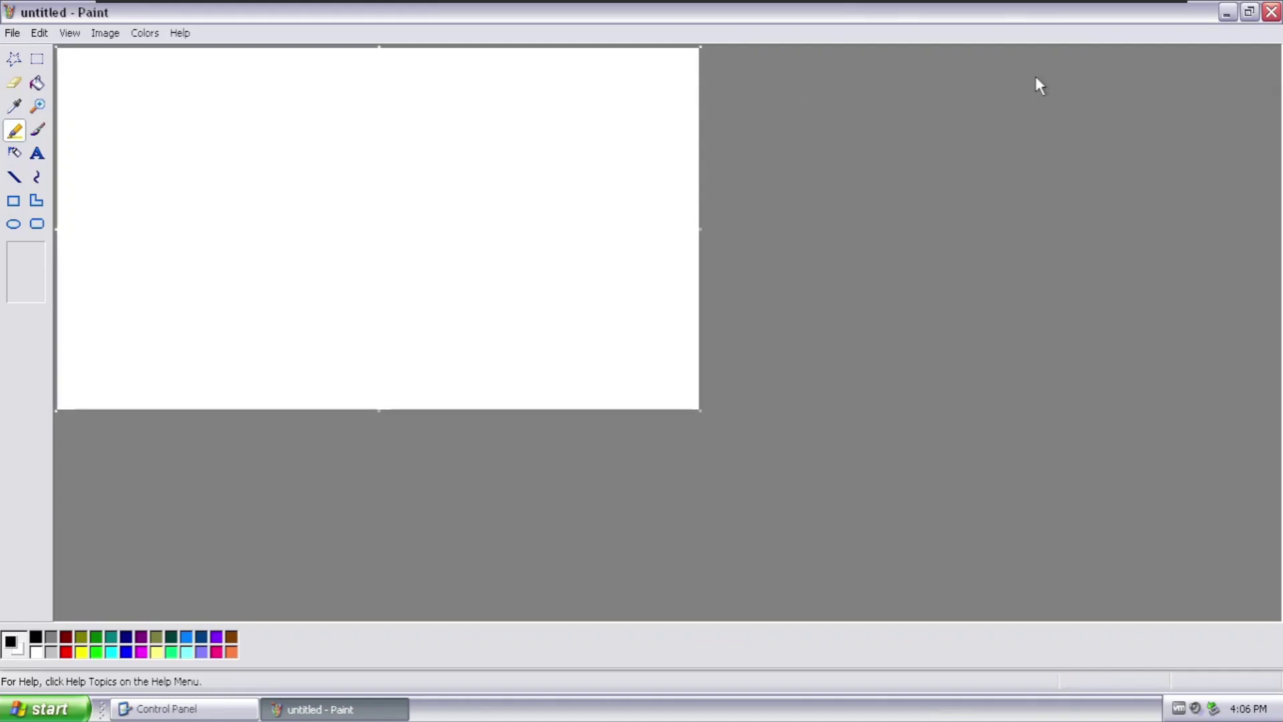
Launch WordPad with 'write', close Paint, and move WordPad up and right
{"action": "key", "text": "super+r"}
{"action": "type", "text": "write"}
{"action": "key", "text": "Return"}
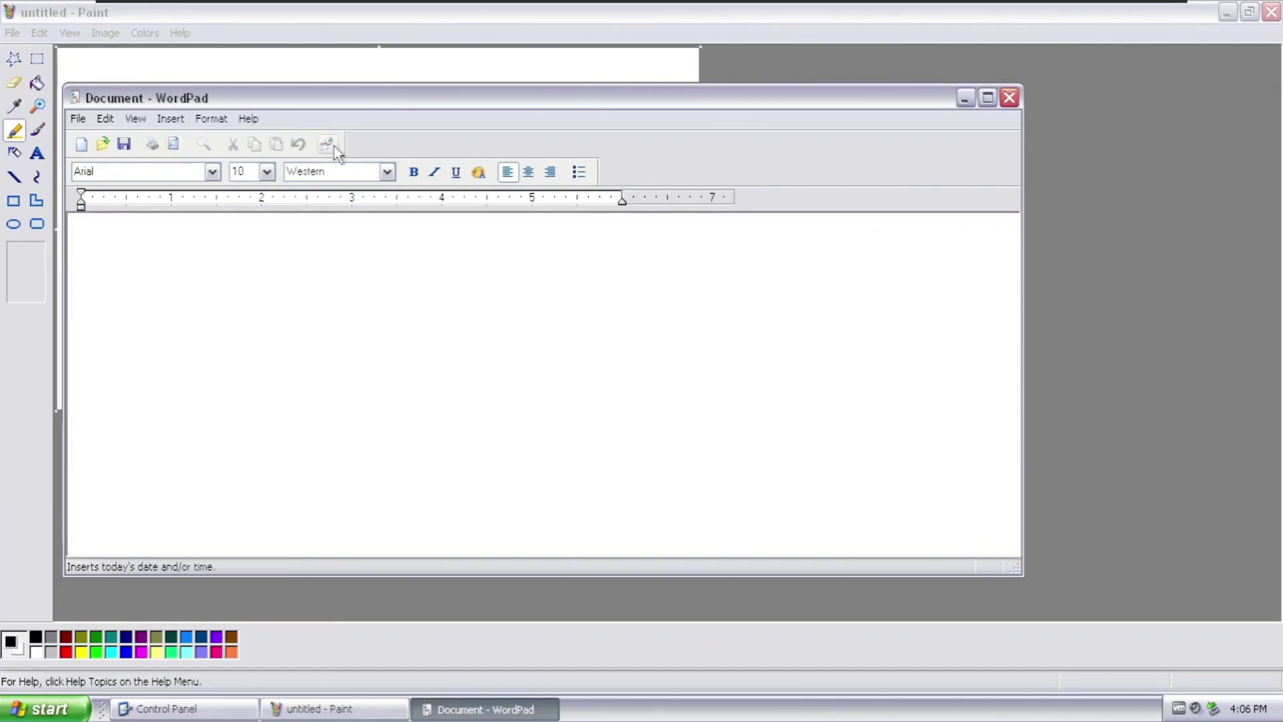
{"action": "left_click", "coordinate": [1270, 12]}
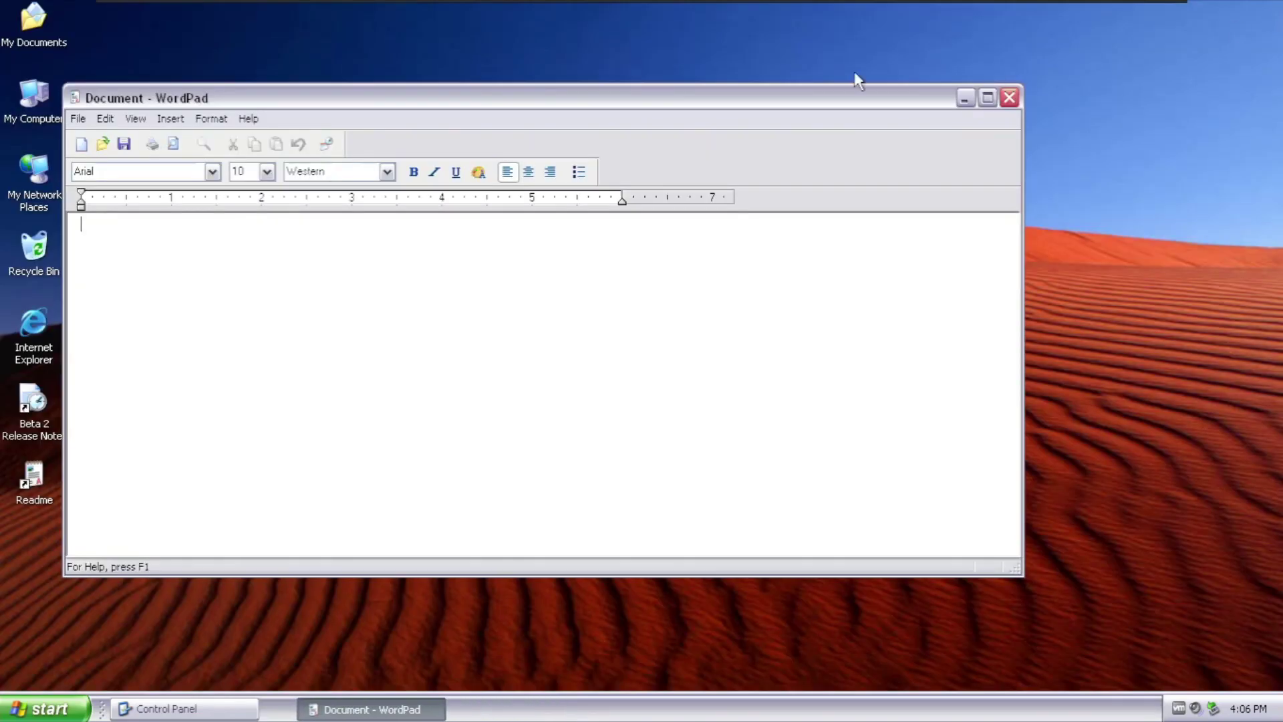
{"action": "left_click_drag", "start_coordinate": [795, 100], "coordinate": [942, 65]}
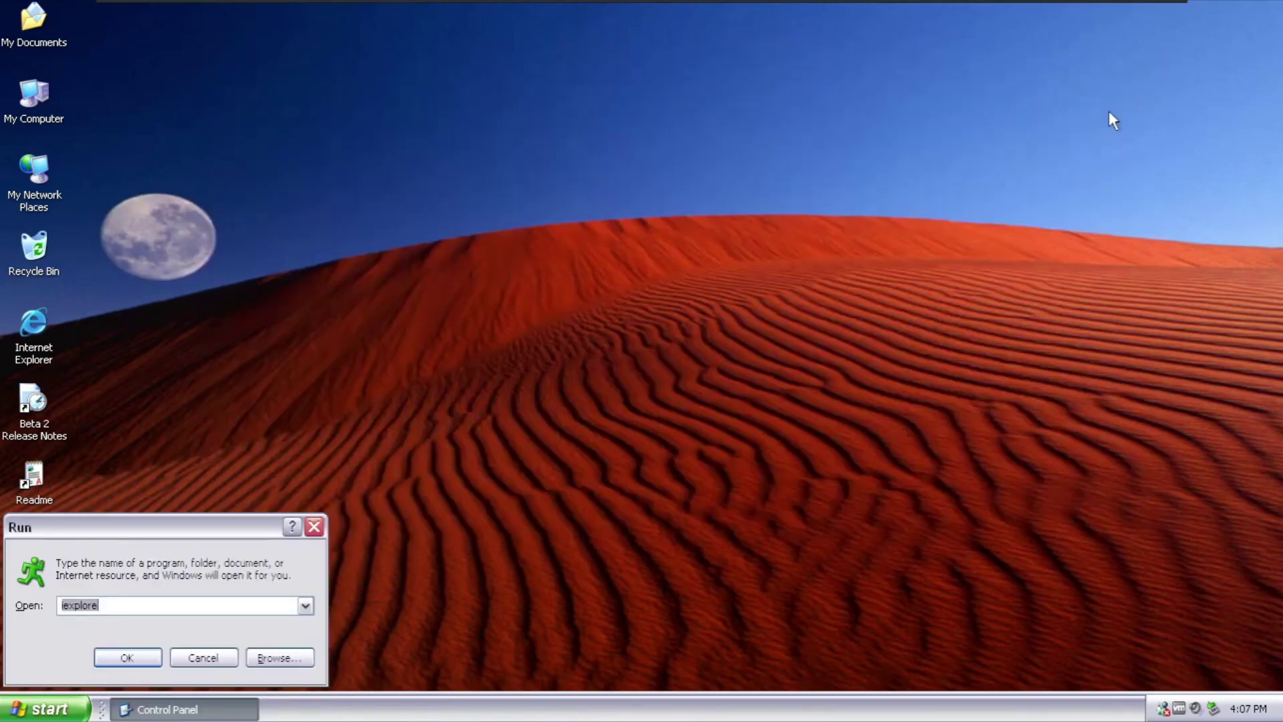
Launch Registry Editor with 'regedit' and move it up and right
{"action": "type", "text": "reg"}
{"action": "type", "text": "edit"}
{"action": "key", "text": "Return"}
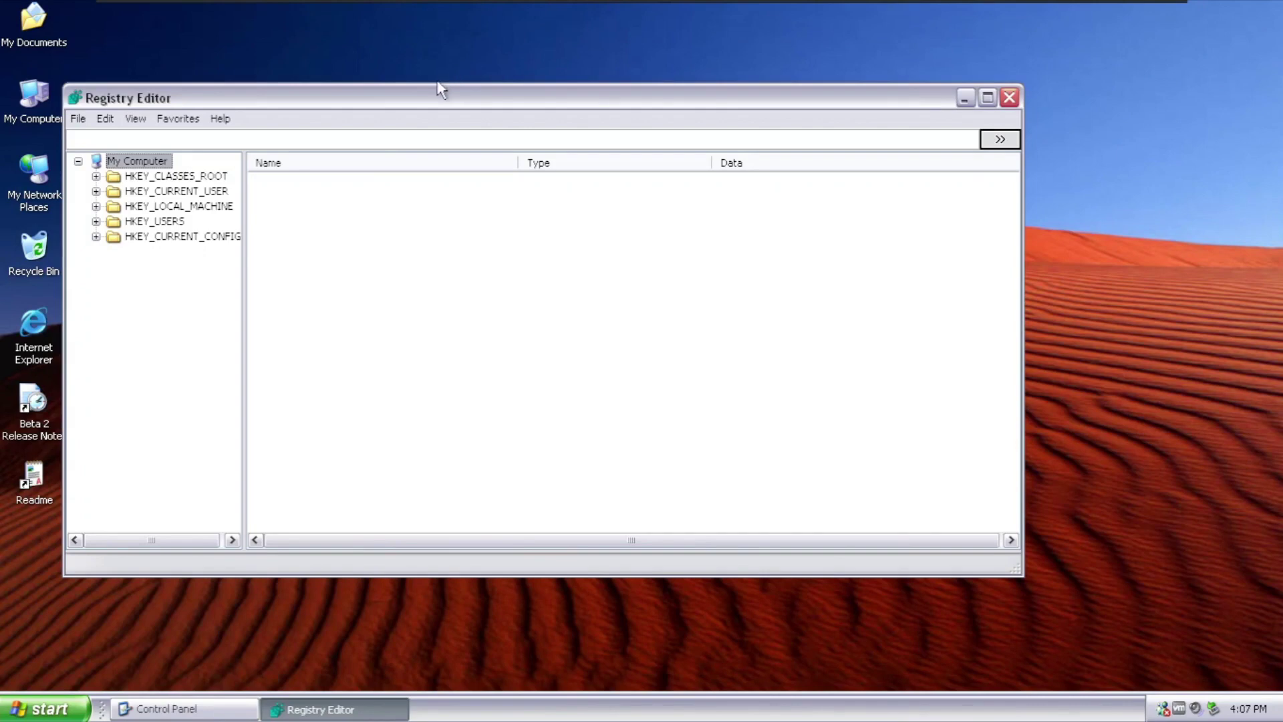
{"action": "left_click_drag", "start_coordinate": [431, 95], "coordinate": [561, 74]}
Check Registry Editor's About info (version 5.1, build 2600), close it, and open Start
{"action": "left_click", "coordinate": [394, 91]}
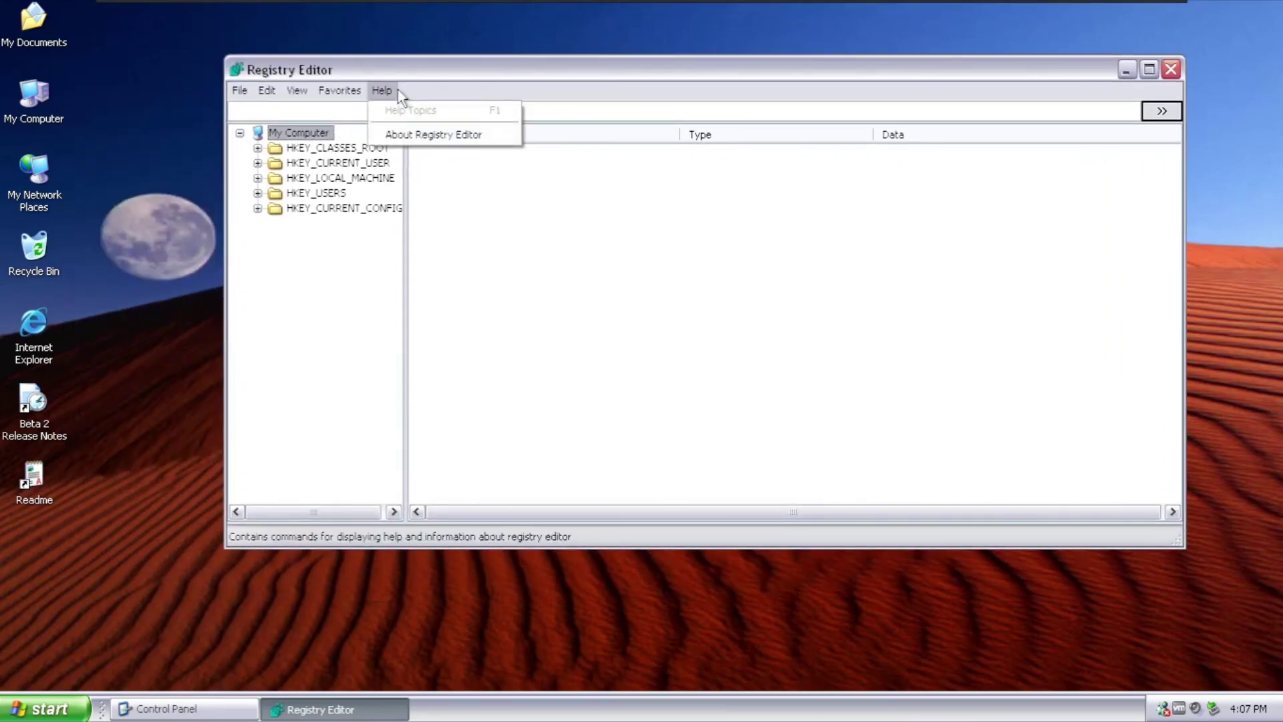
{"action": "left_click", "coordinate": [408, 132]}
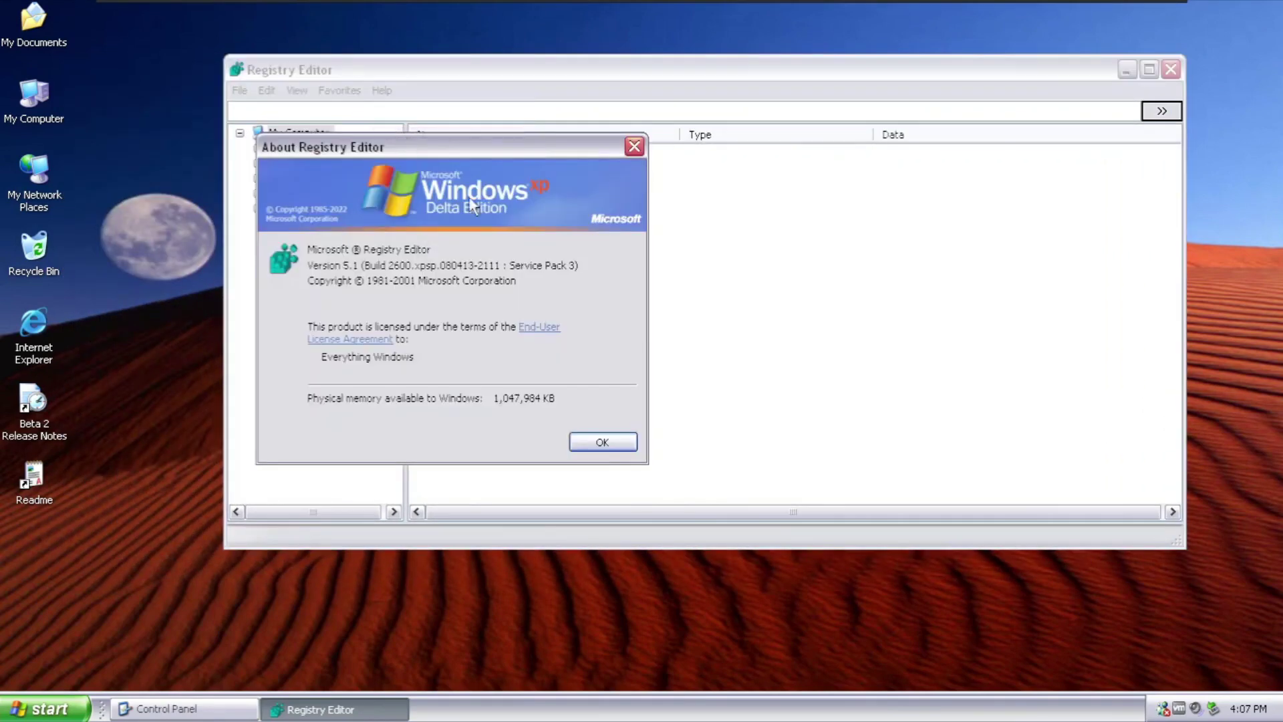
{"action": "left_click", "coordinate": [603, 443]}
{"action": "key", "text": "alt+F4"}
{"action": "key", "text": "super"}
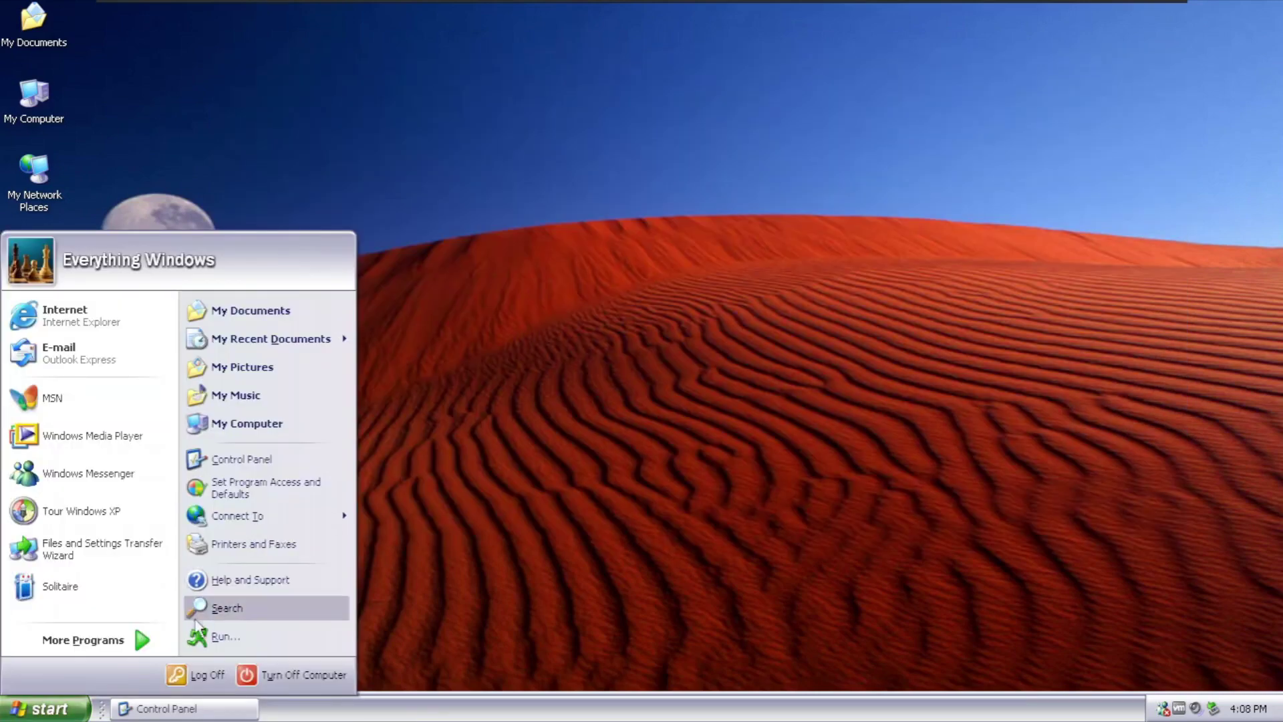
Browse All Programs > Accessories and check the Windows Media Player 95 shortcut's target, system32\mplay32.exe
{"action": "left_click", "coordinate": [143, 640]}
{"action": "mouse_move", "coordinate": [307, 386]}
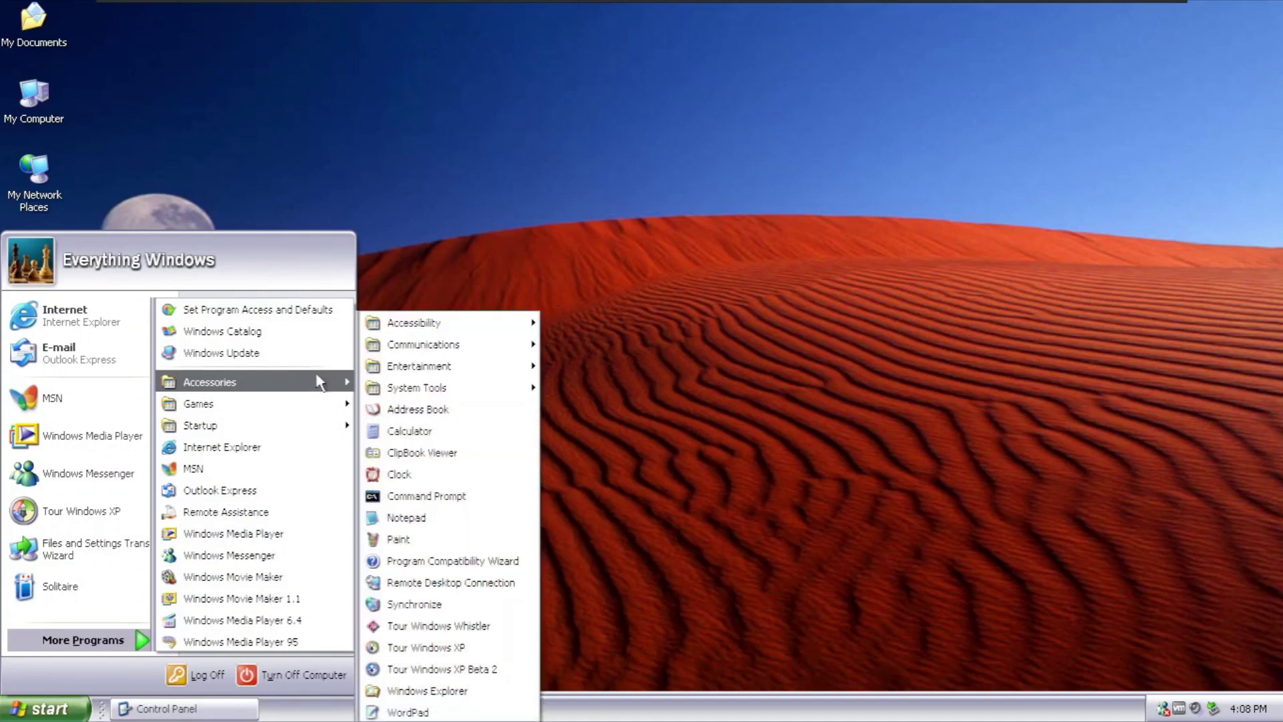
{"action": "mouse_move", "coordinate": [404, 319]}
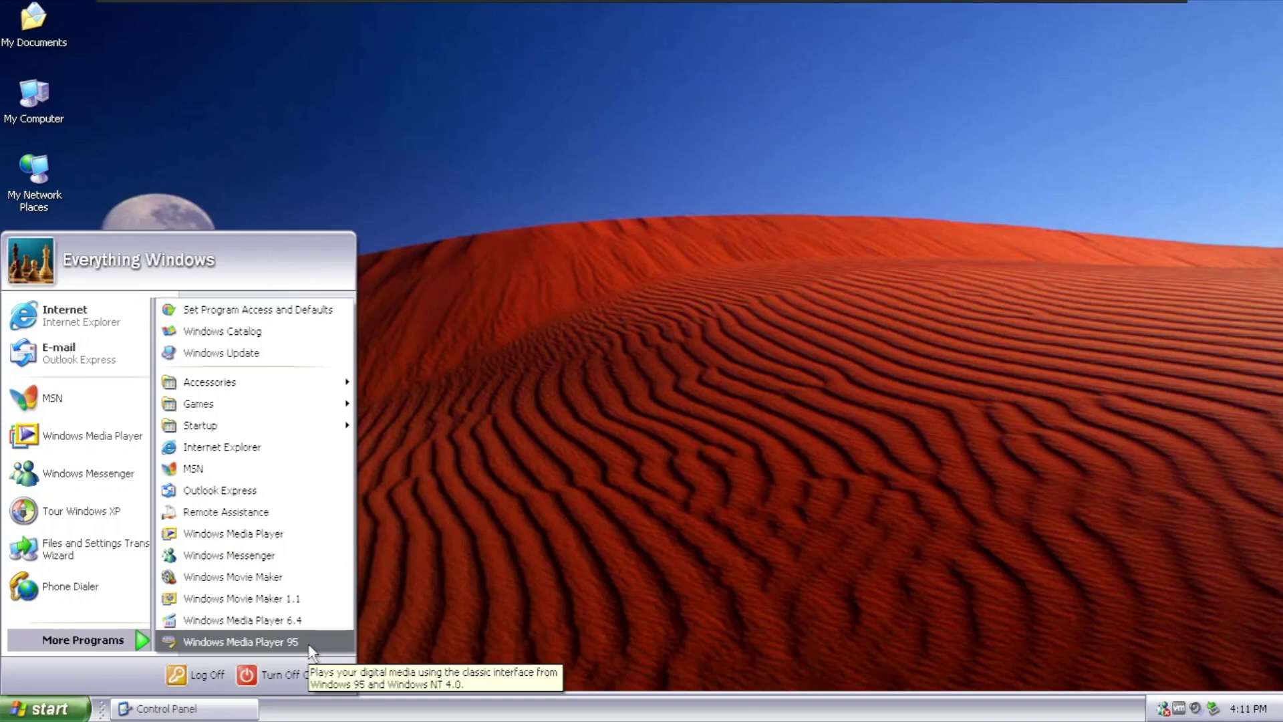
{"action": "right_click", "coordinate": [309, 643]}
{"action": "left_click", "coordinate": [360, 630]}
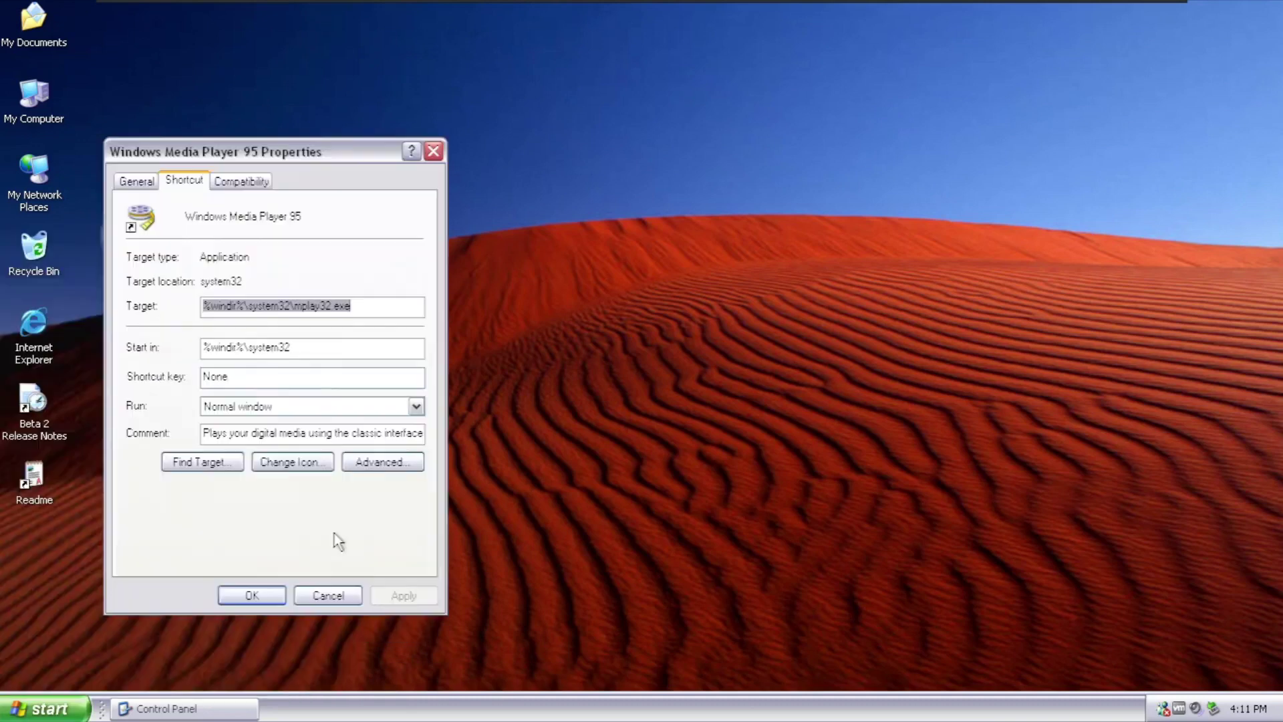
{"action": "left_click", "coordinate": [435, 153]}
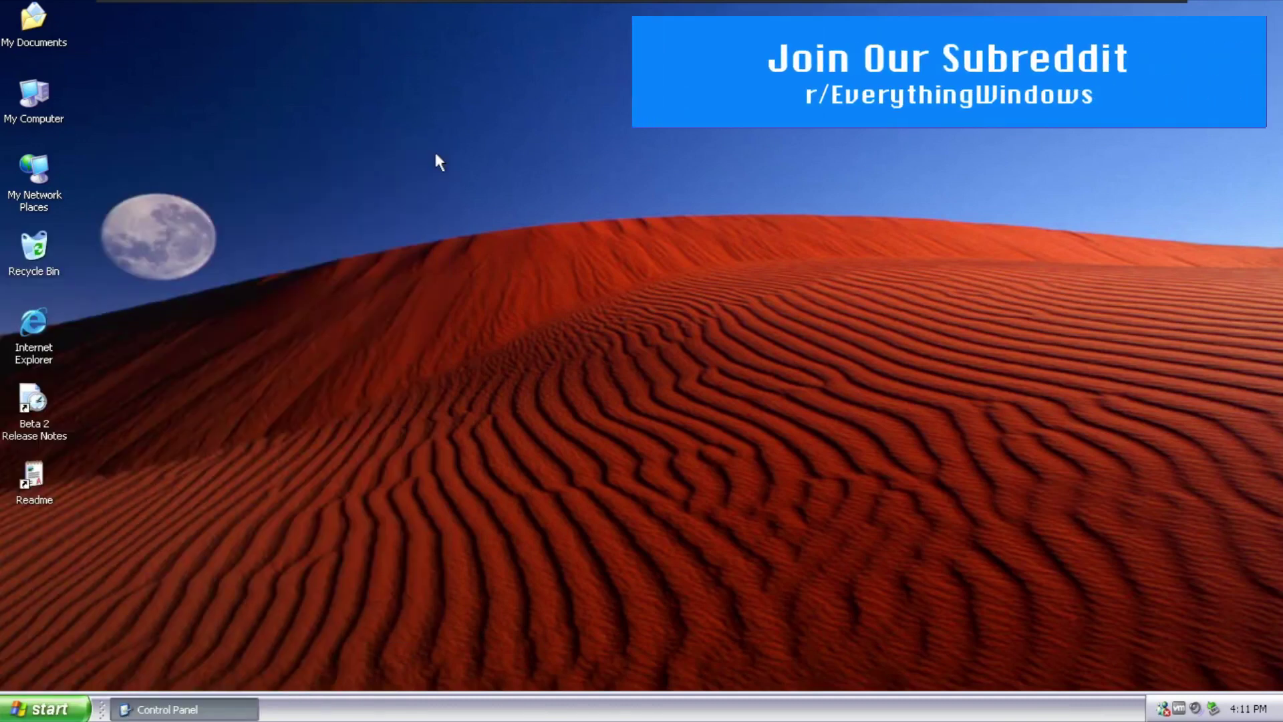
{"action": "left_click", "coordinate": [45, 709]}
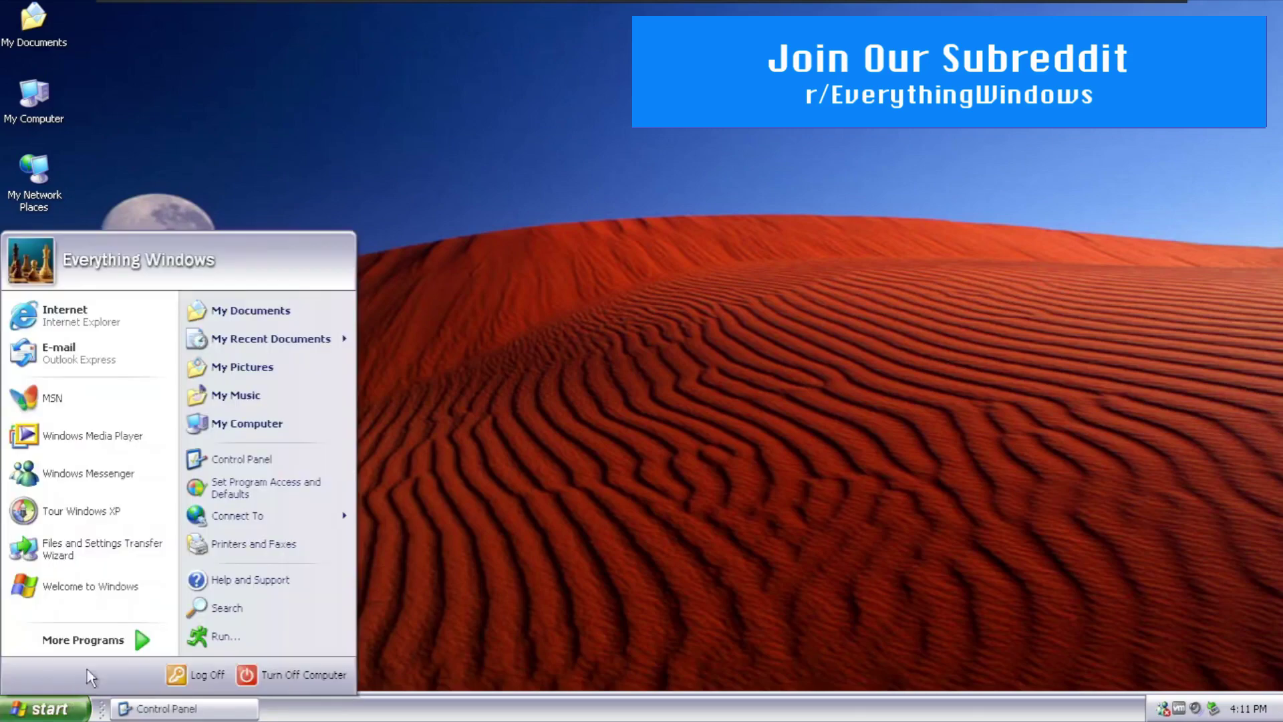
{"action": "mouse_move", "coordinate": [100, 643]}
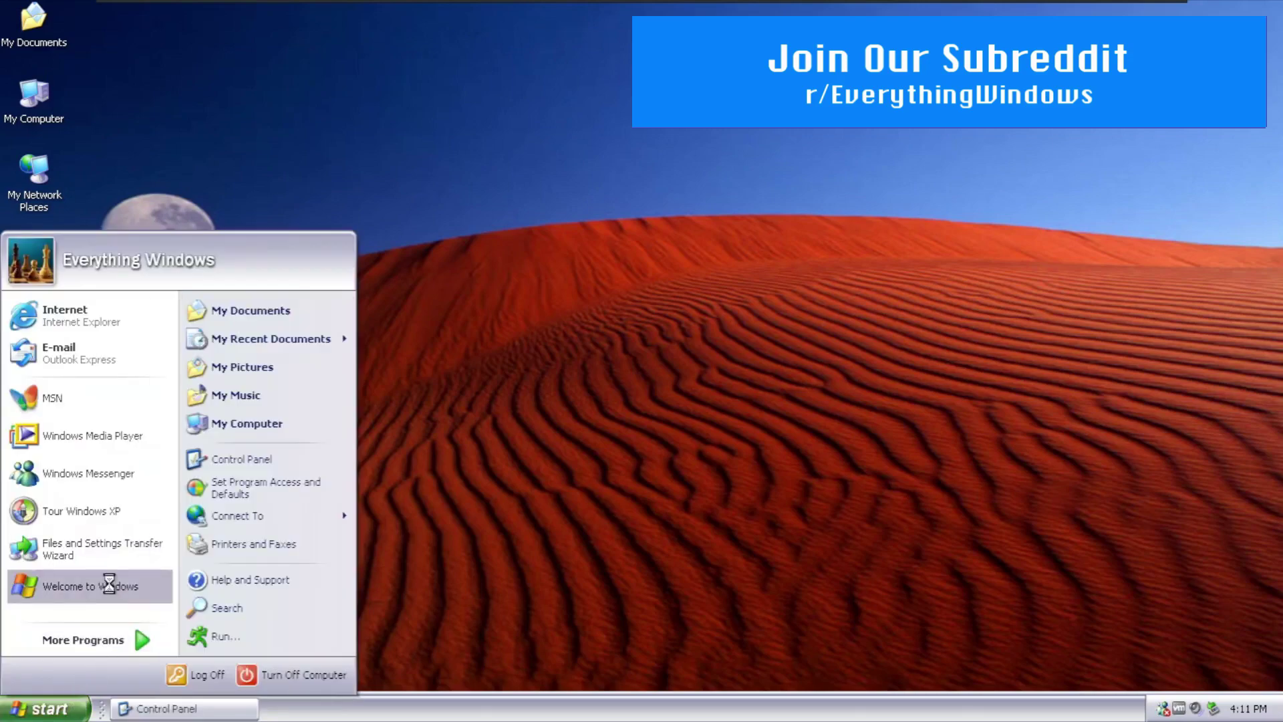
{"action": "left_click", "coordinate": [109, 584]}
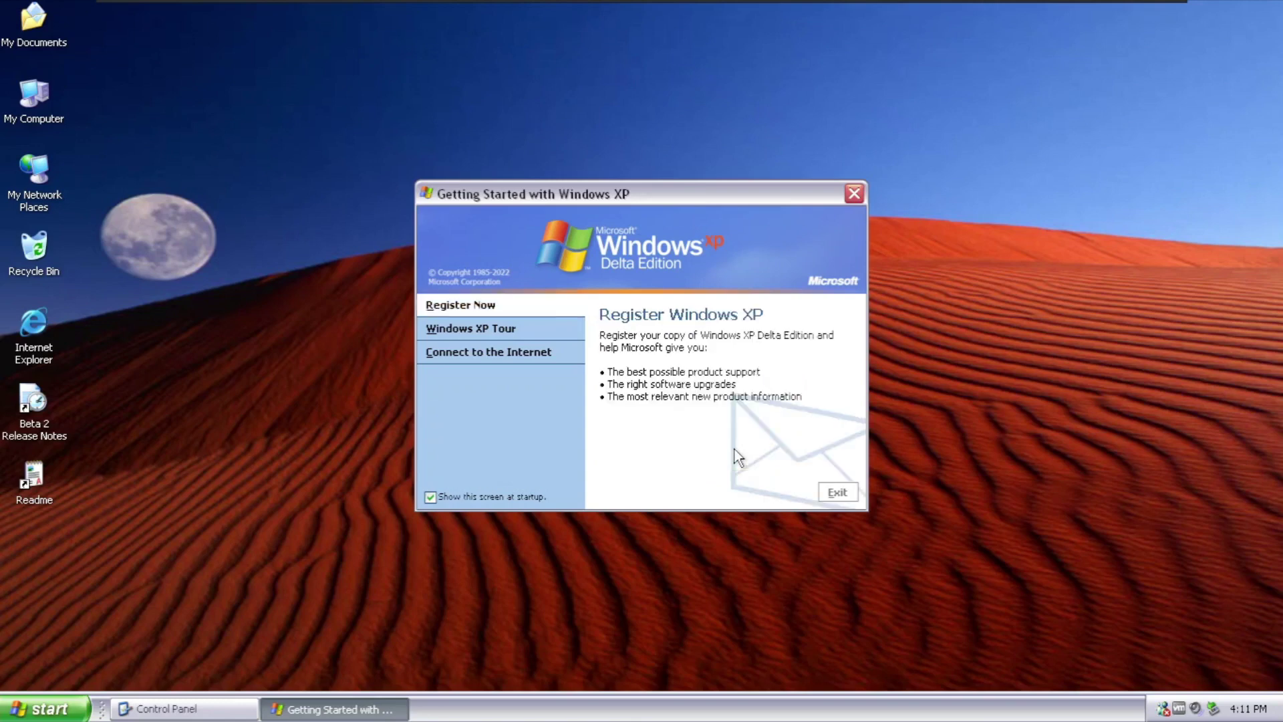
{"action": "key", "text": "alt+F4"}
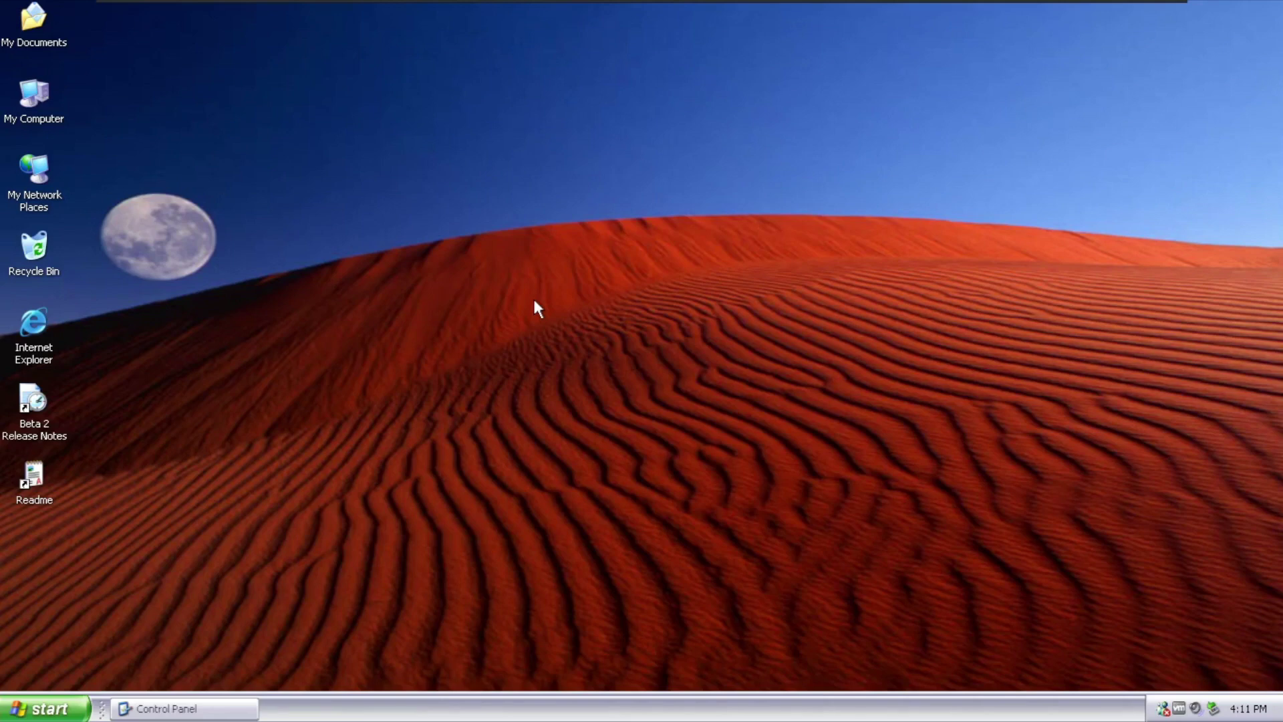
Open VM > Removable Devices > CD/DVD (IDE) settings, showing the Windows XP Delta Edition Beta 2.iso image
{"action": "mouse_move", "coordinate": [258, 4]}
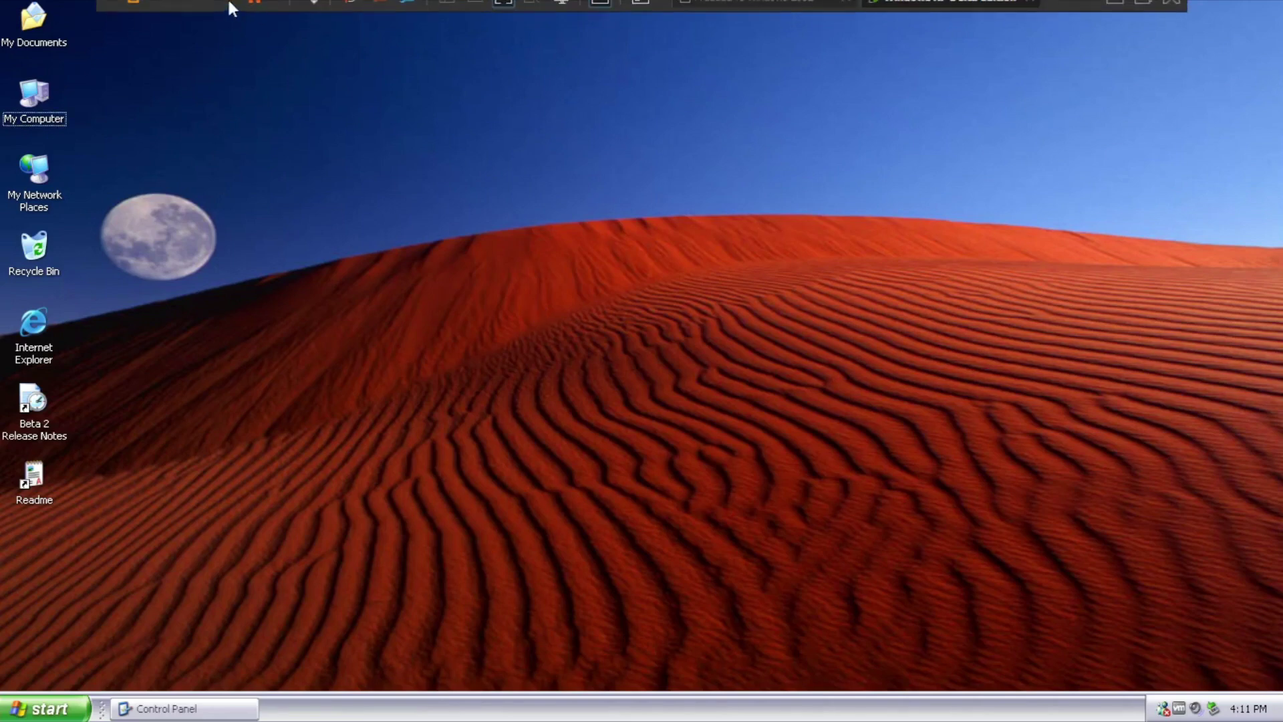
{"action": "left_click", "coordinate": [190, 10]}
{"action": "mouse_move", "coordinate": [189, 98]}
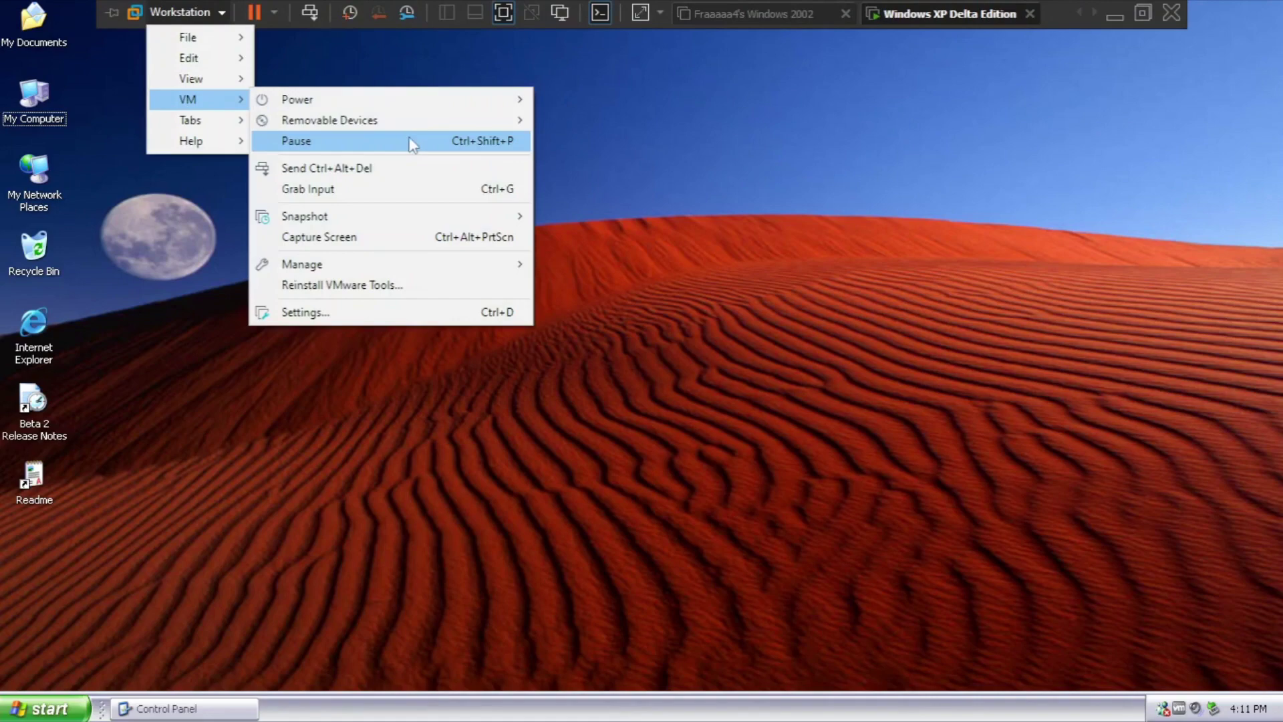
{"action": "mouse_move", "coordinate": [409, 124]}
{"action": "mouse_move", "coordinate": [653, 138]}
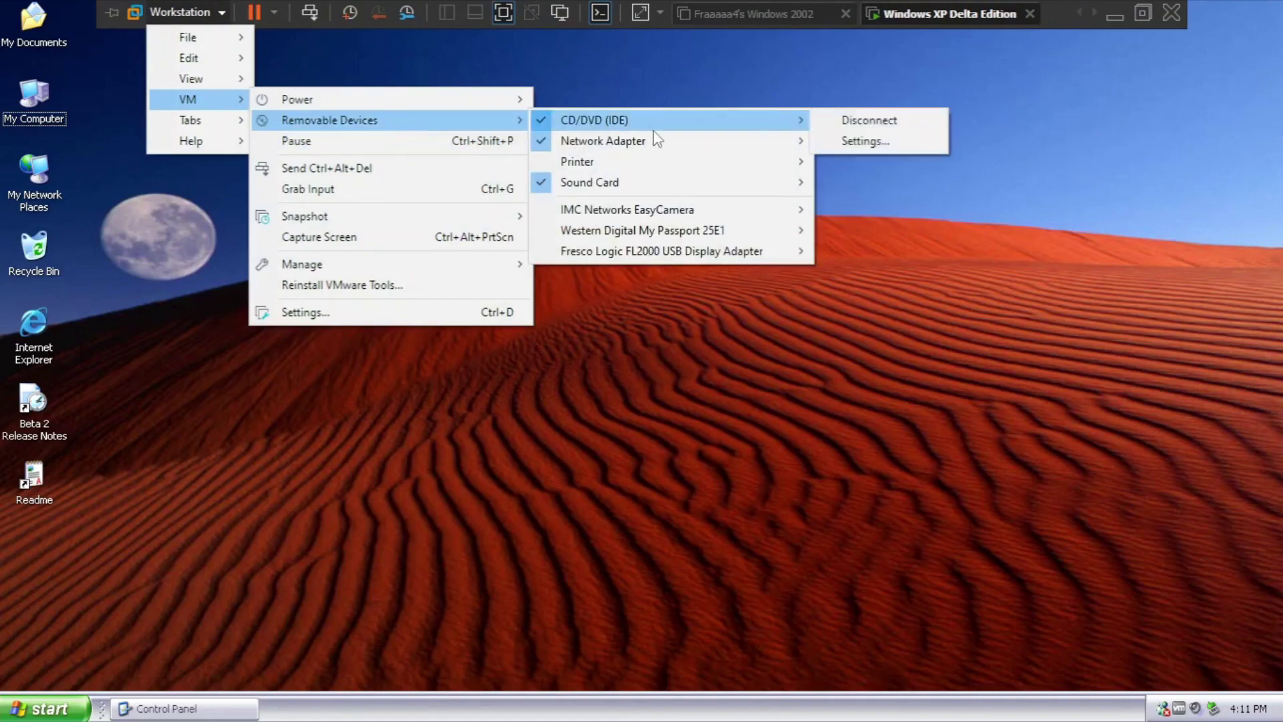
{"action": "left_click", "coordinate": [888, 143]}
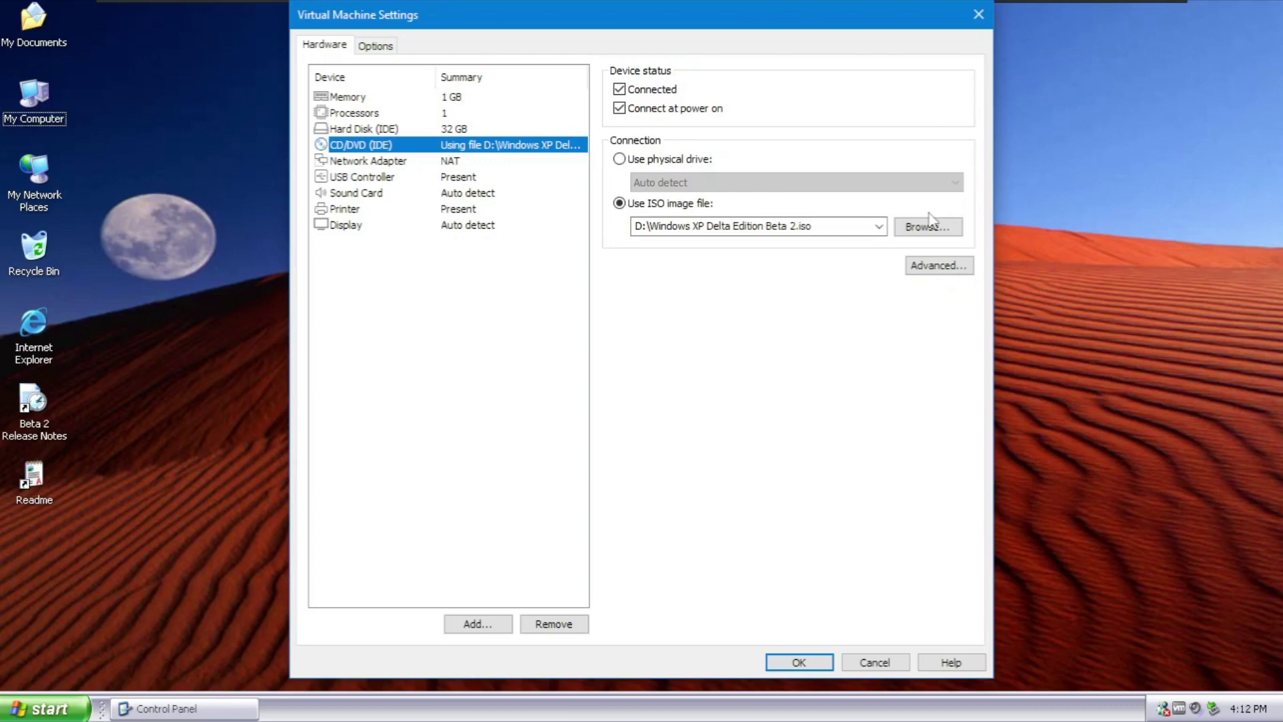
Start choosing a different ISO image, then open My Computer and close Control Panel
{"action": "left_click", "coordinate": [929, 226]}
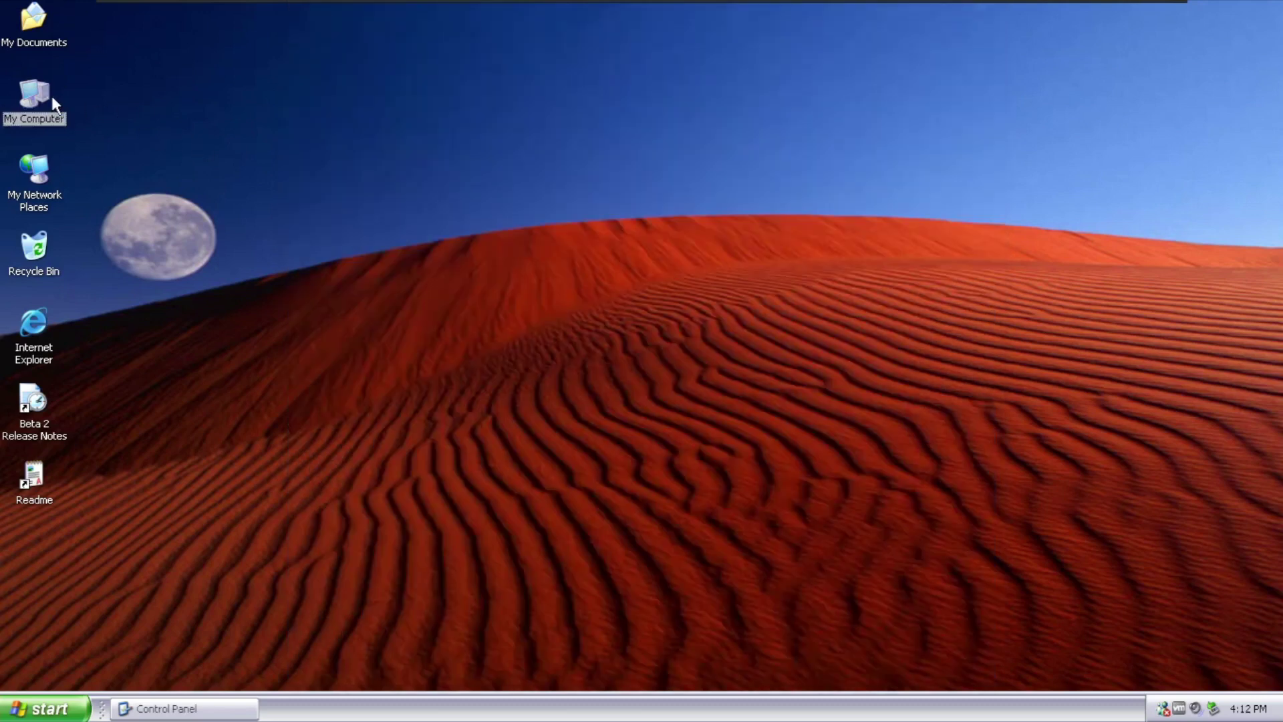
{"action": "double_click", "coordinate": [33, 97]}
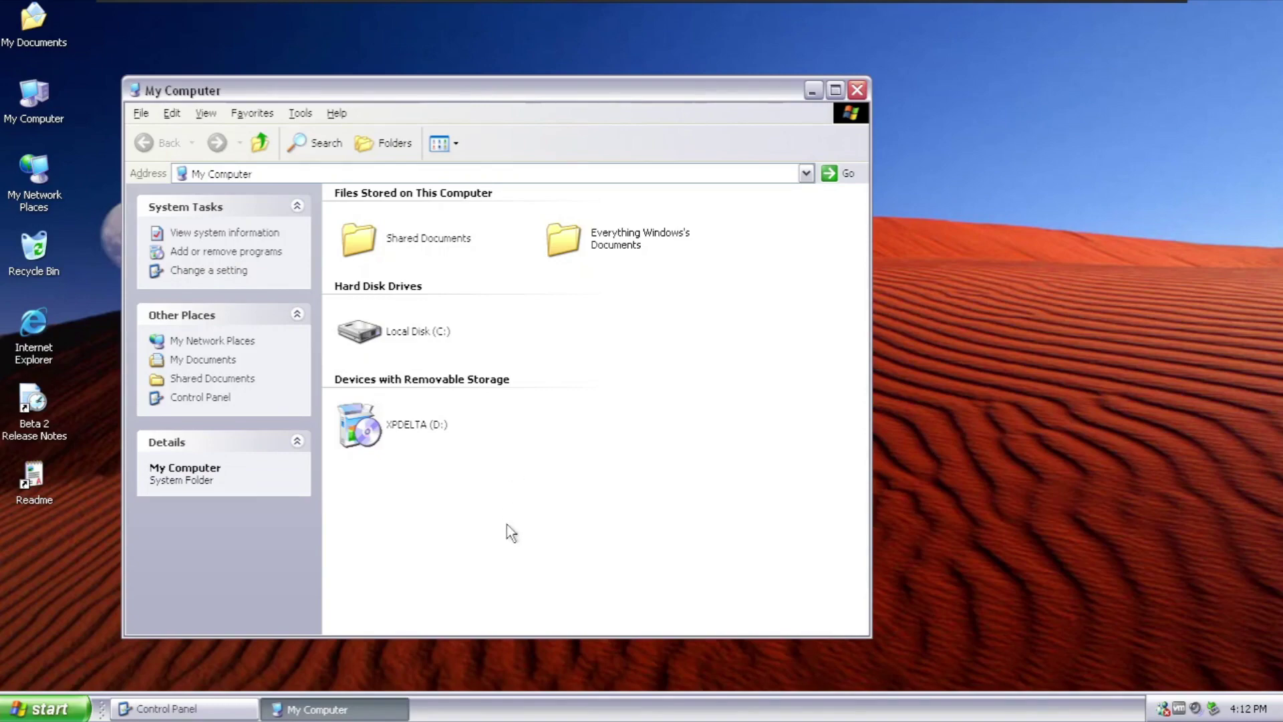
{"action": "key", "text": "alt+Tab"}
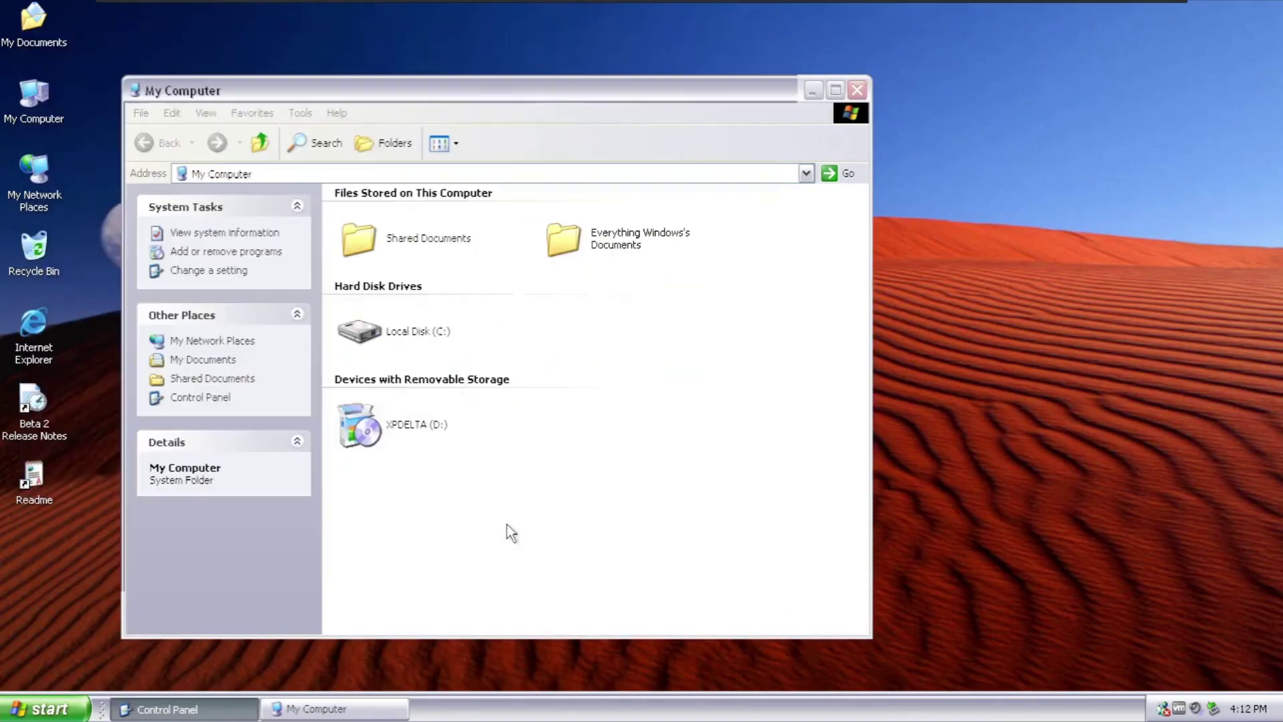
{"action": "key", "text": "alt+F4"}
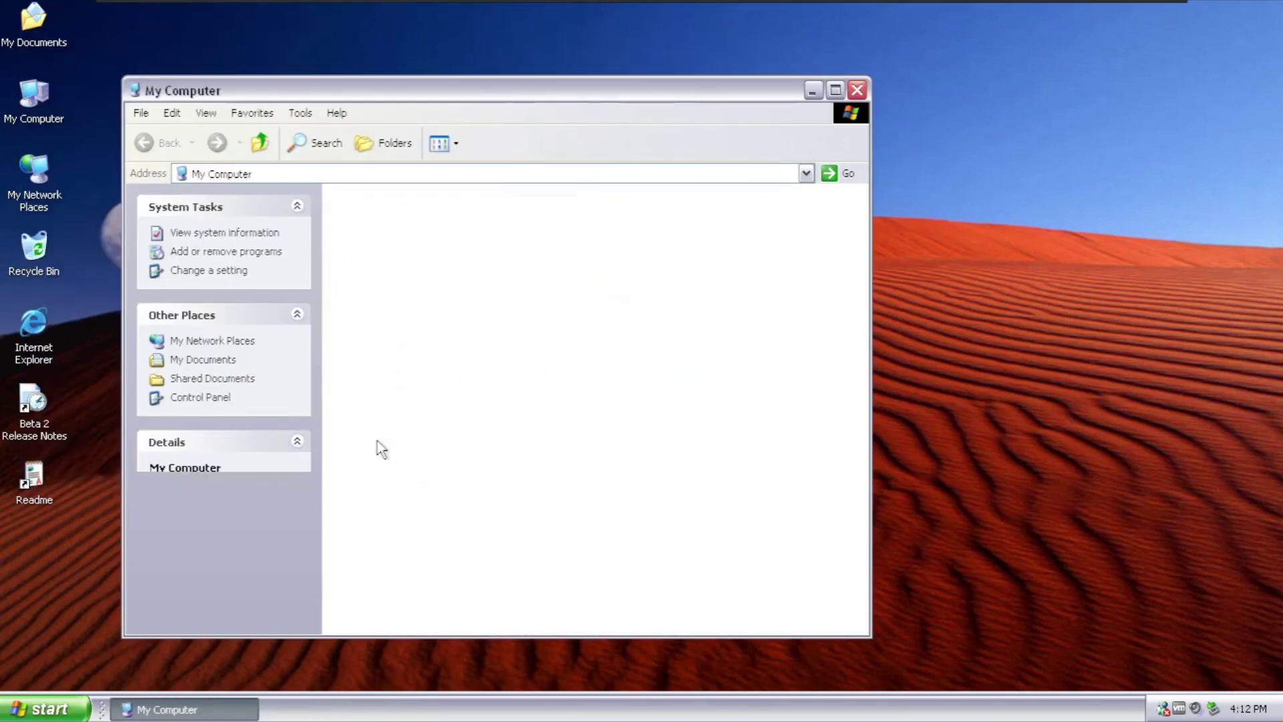
Open the XPDELTA (D:) disc, dismiss the Open With dialog, and bring up the drive's options
{"action": "double_click", "coordinate": [364, 431]}
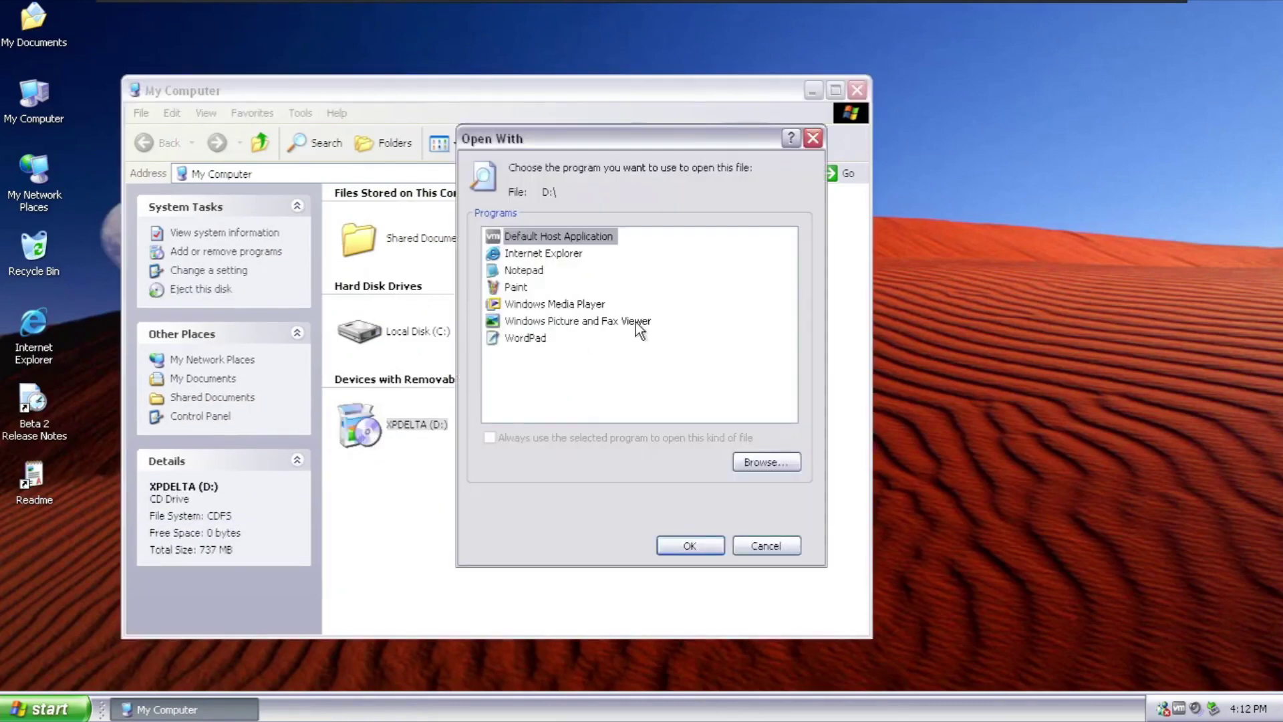
{"action": "left_click", "coordinate": [817, 137]}
{"action": "key", "text": "Return"}
{"action": "left_click", "coordinate": [817, 137]}
{"action": "key", "text": "shift+F10"}
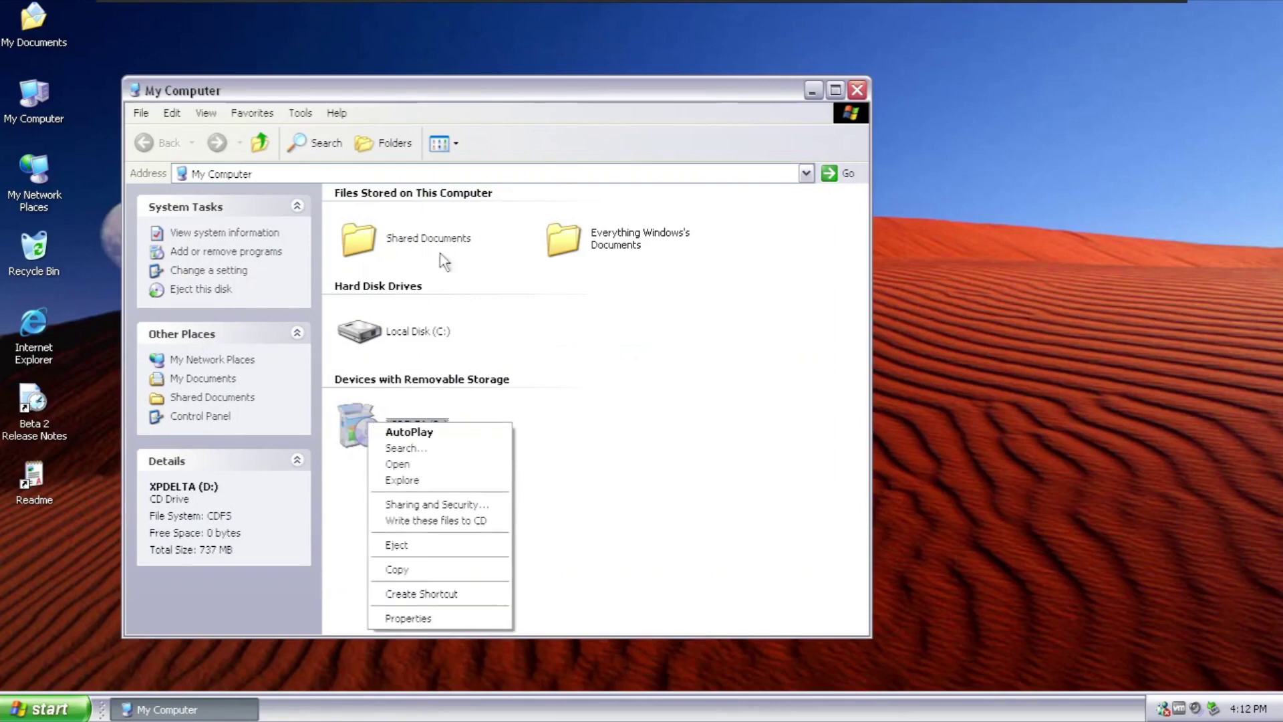
Explore XPDELTA (D:), run ExtPack.bat confirming with Y, then close the D: and My Computer windows
{"action": "left_click", "coordinate": [455, 481]}
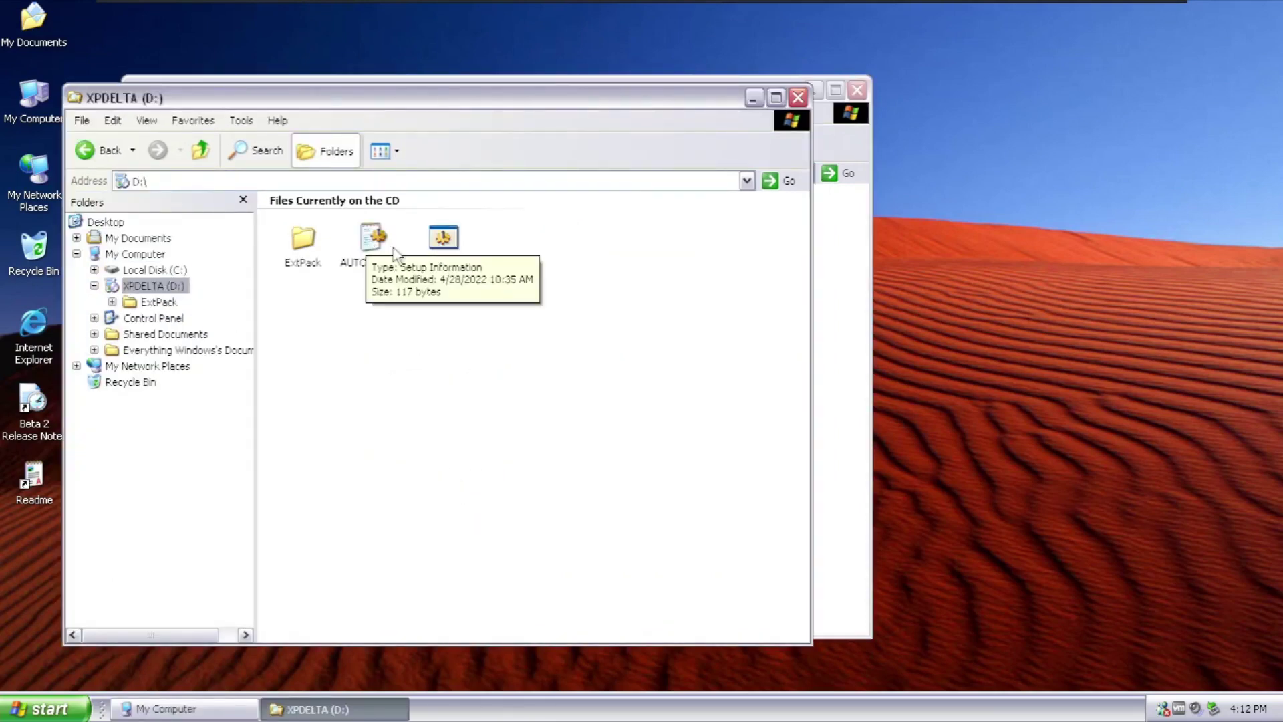
{"action": "double_click", "coordinate": [457, 252]}
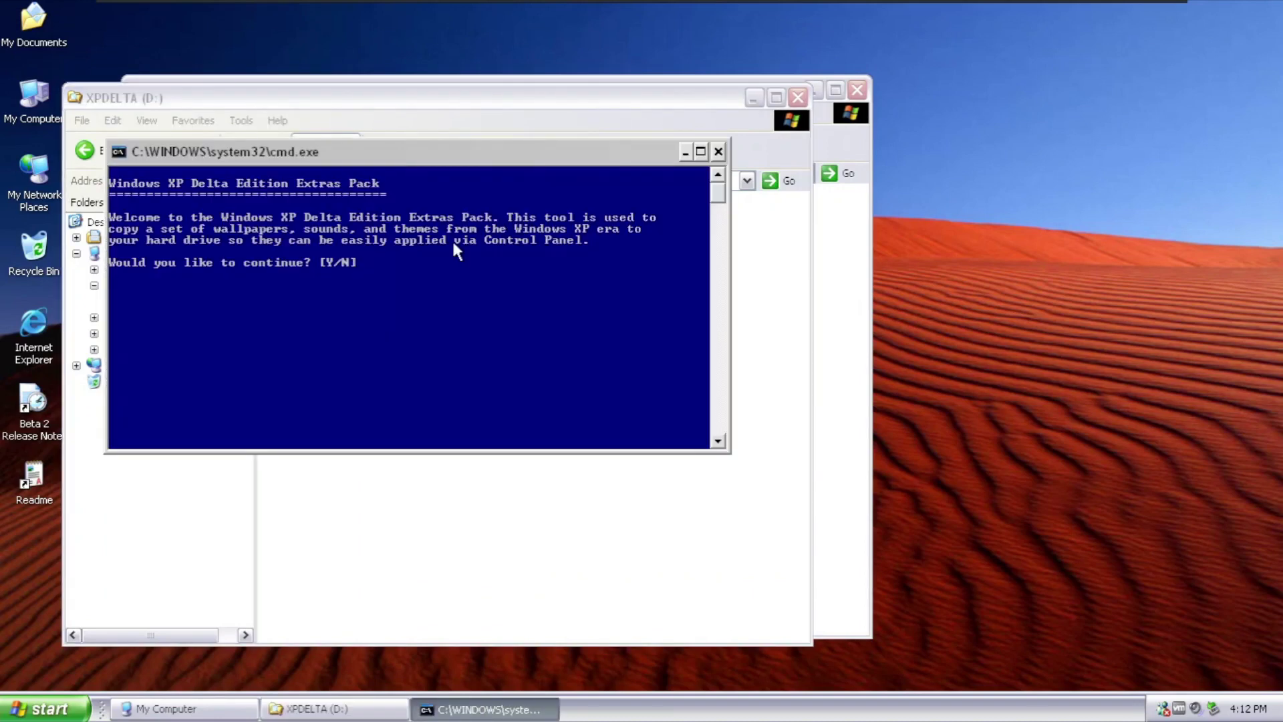
{"action": "type", "text": "Y"}
{"action": "key", "text": "Return"}
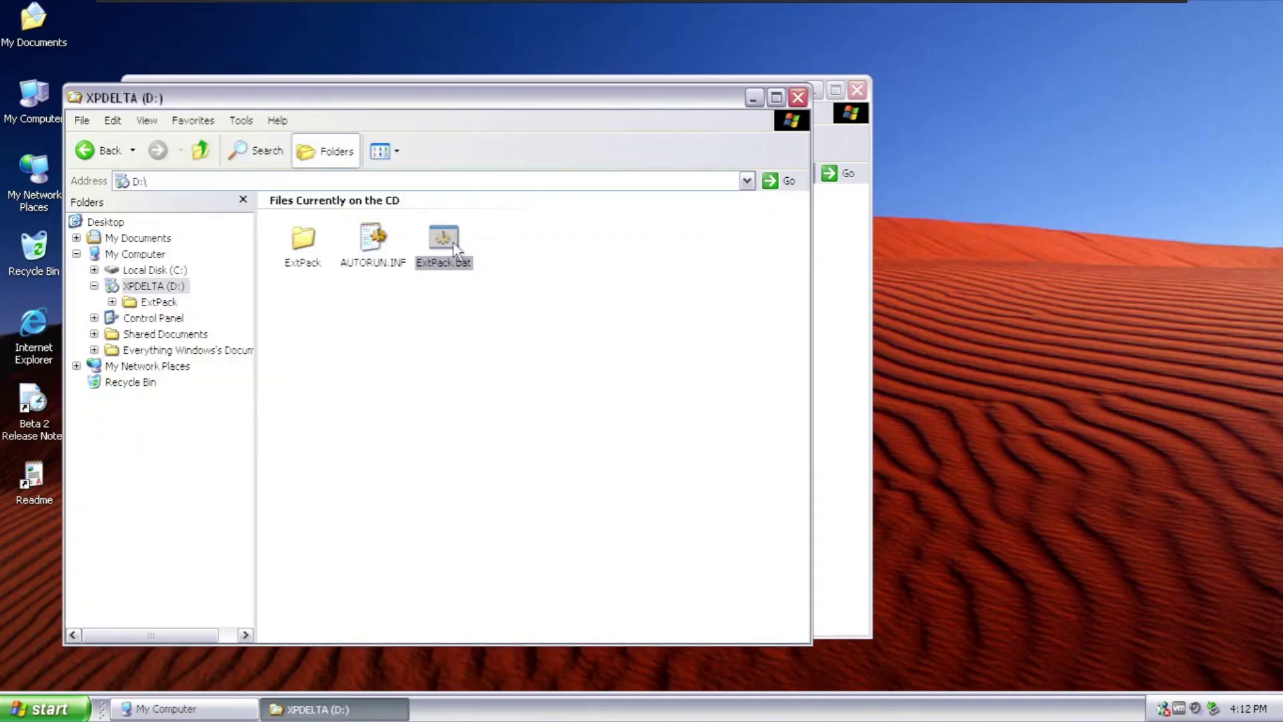
{"action": "left_click", "coordinate": [798, 98]}
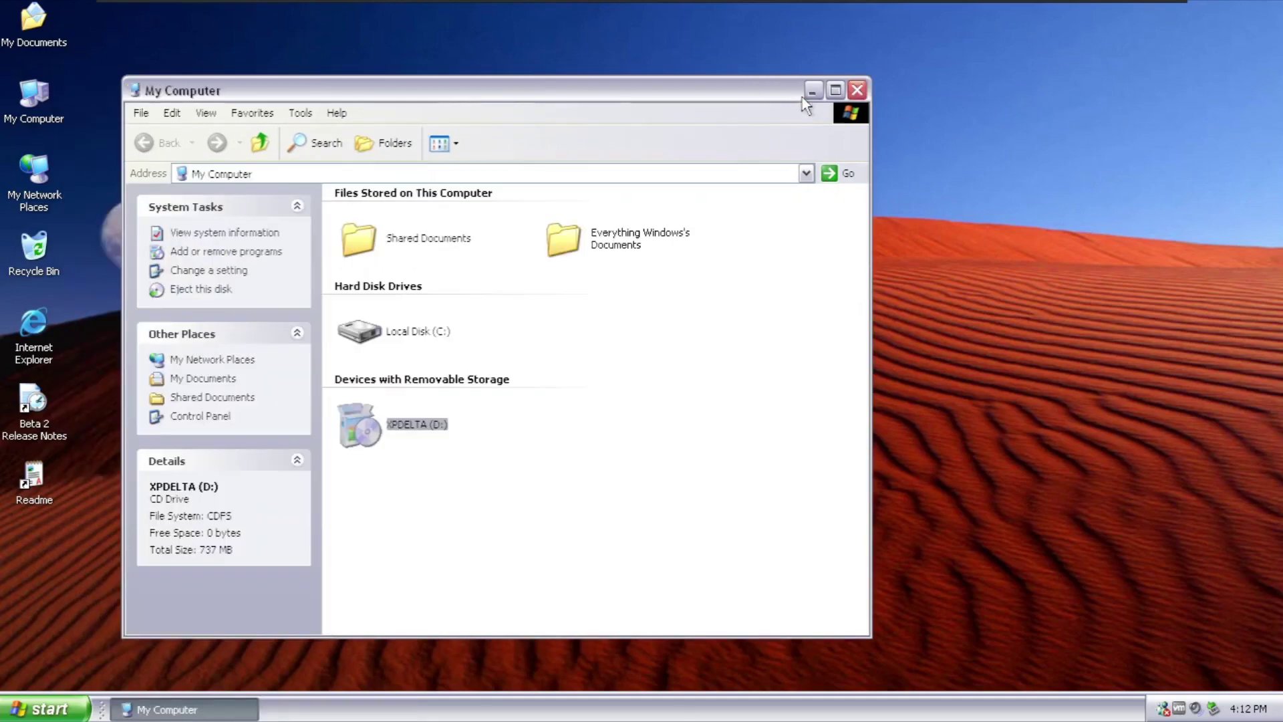
{"action": "left_click", "coordinate": [856, 89]}
Open Display Properties from the desktop and apply the Royale theme
{"action": "right_click", "coordinate": [367, 76]}
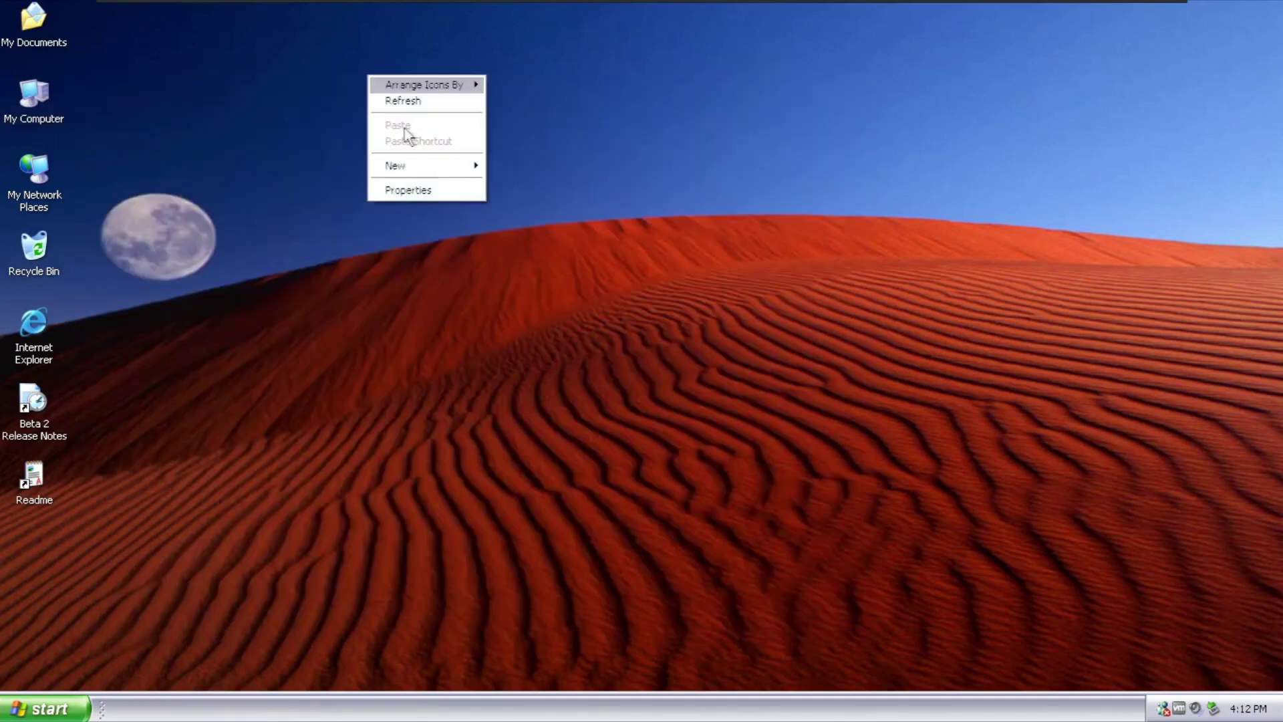
{"action": "left_click", "coordinate": [411, 190]}
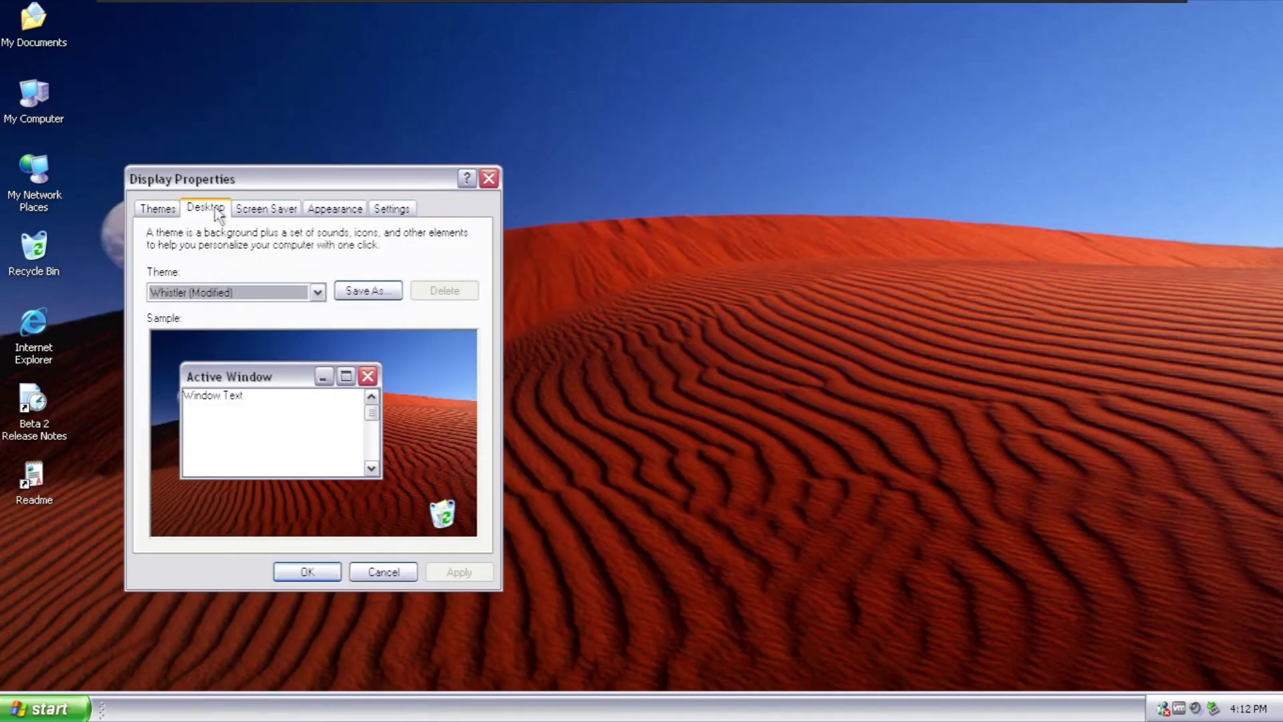
{"action": "left_click", "coordinate": [207, 292]}
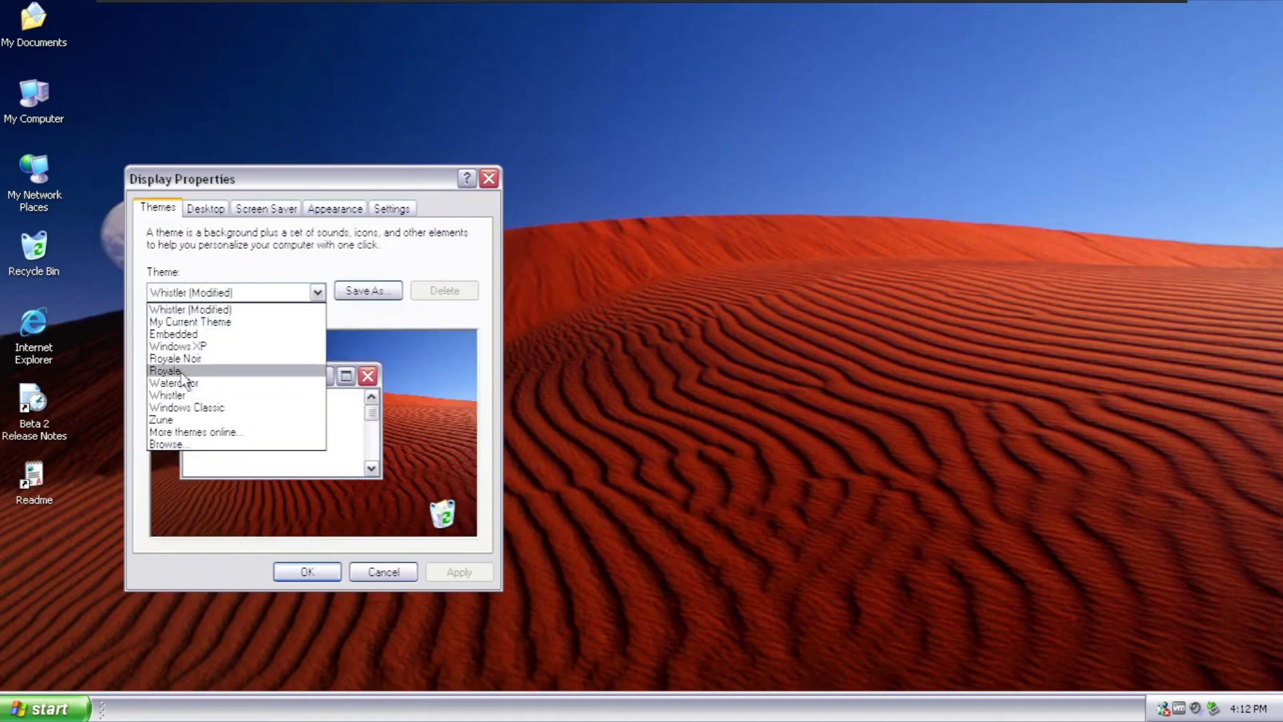
{"action": "left_click", "coordinate": [327, 190]}
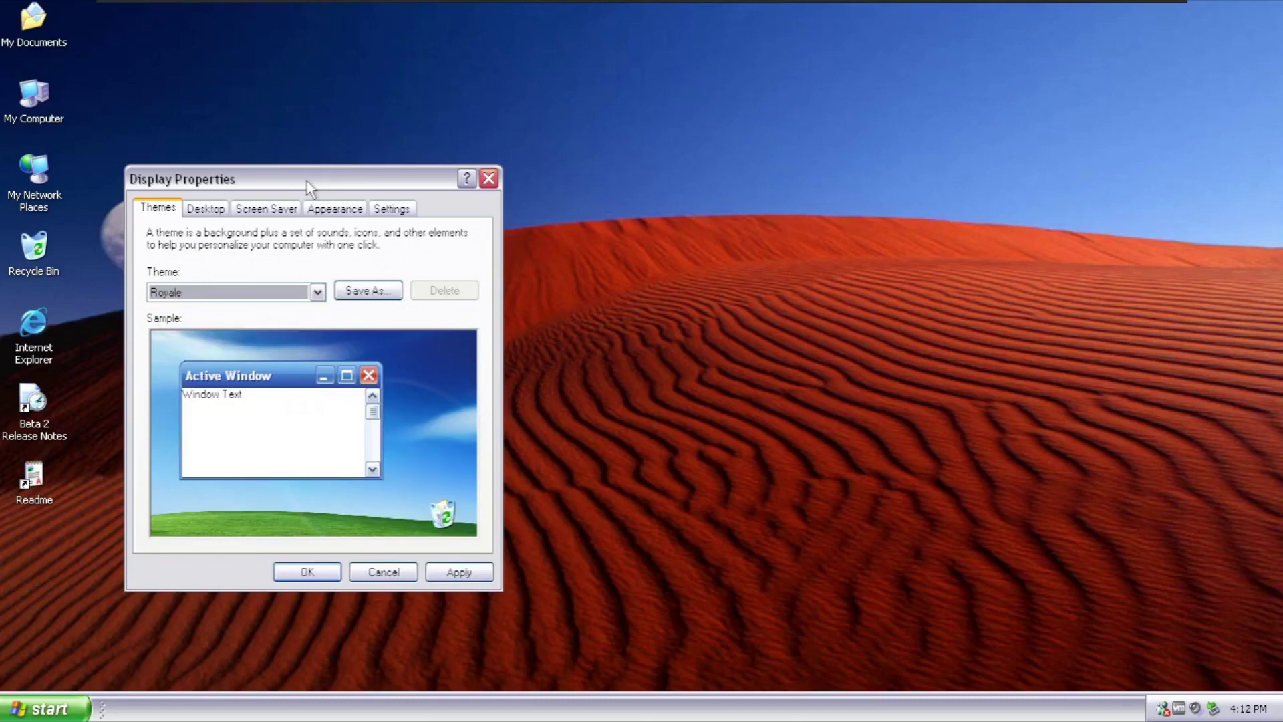
{"action": "left_click_drag", "start_coordinate": [307, 187], "coordinate": [836, 88]}
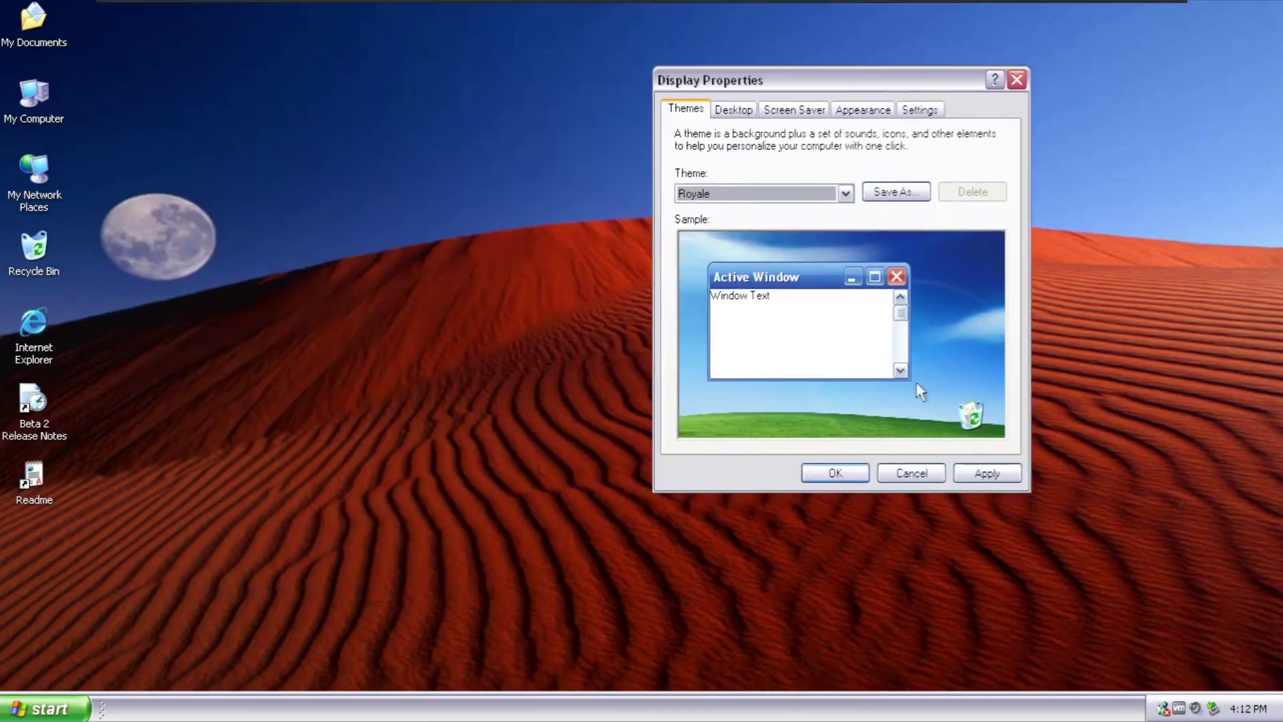
{"action": "left_click", "coordinate": [974, 475]}
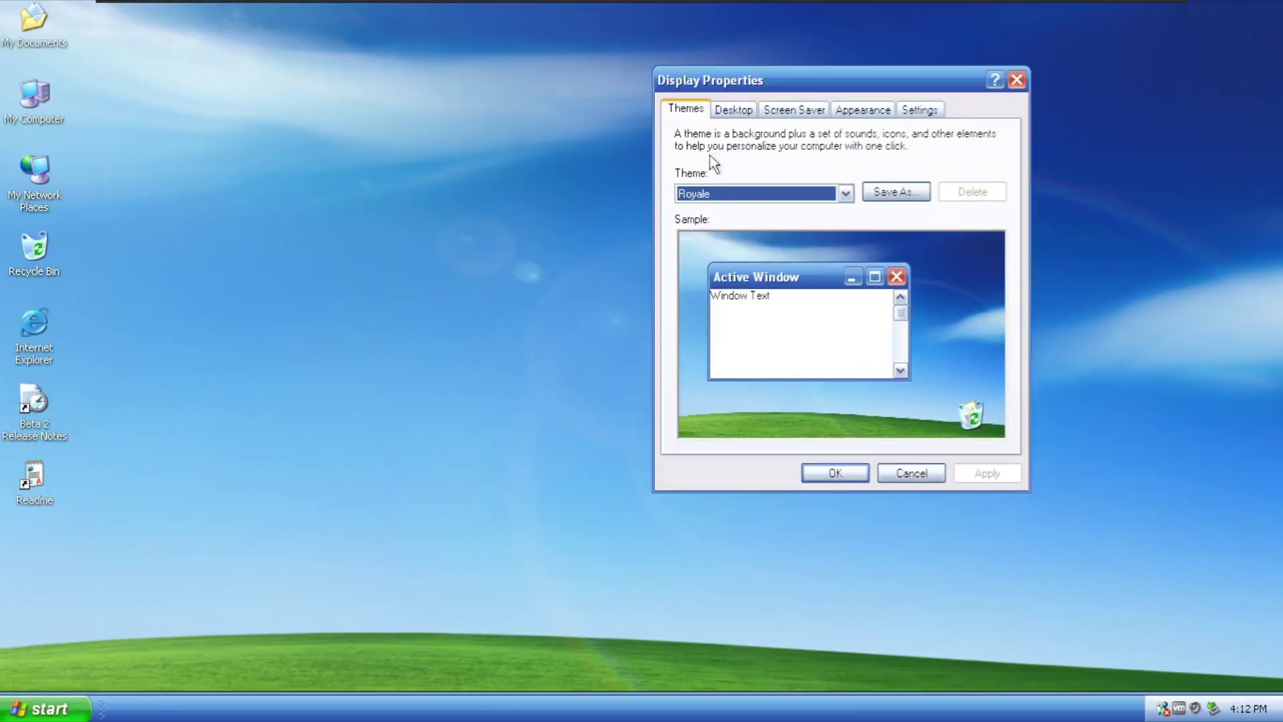
Apply the Royale Noir theme, then the Zune theme
{"action": "left_click", "coordinate": [709, 195]}
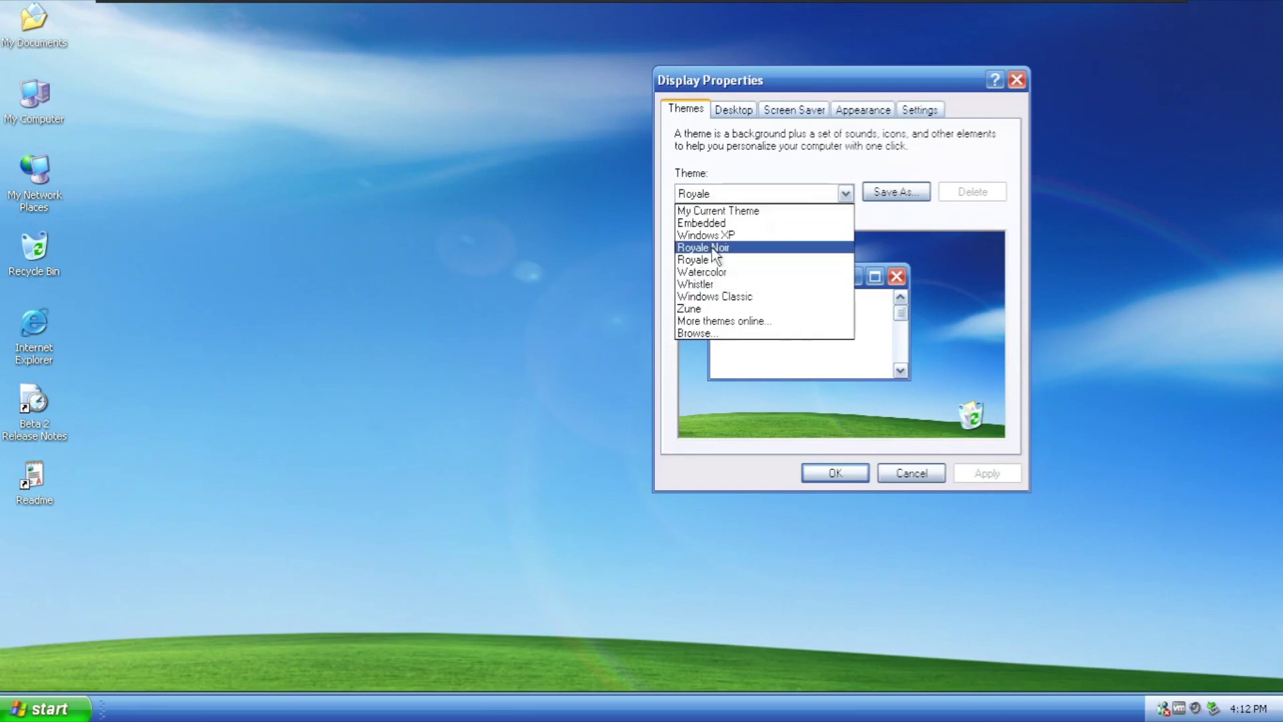
{"action": "left_click", "coordinate": [1005, 480]}
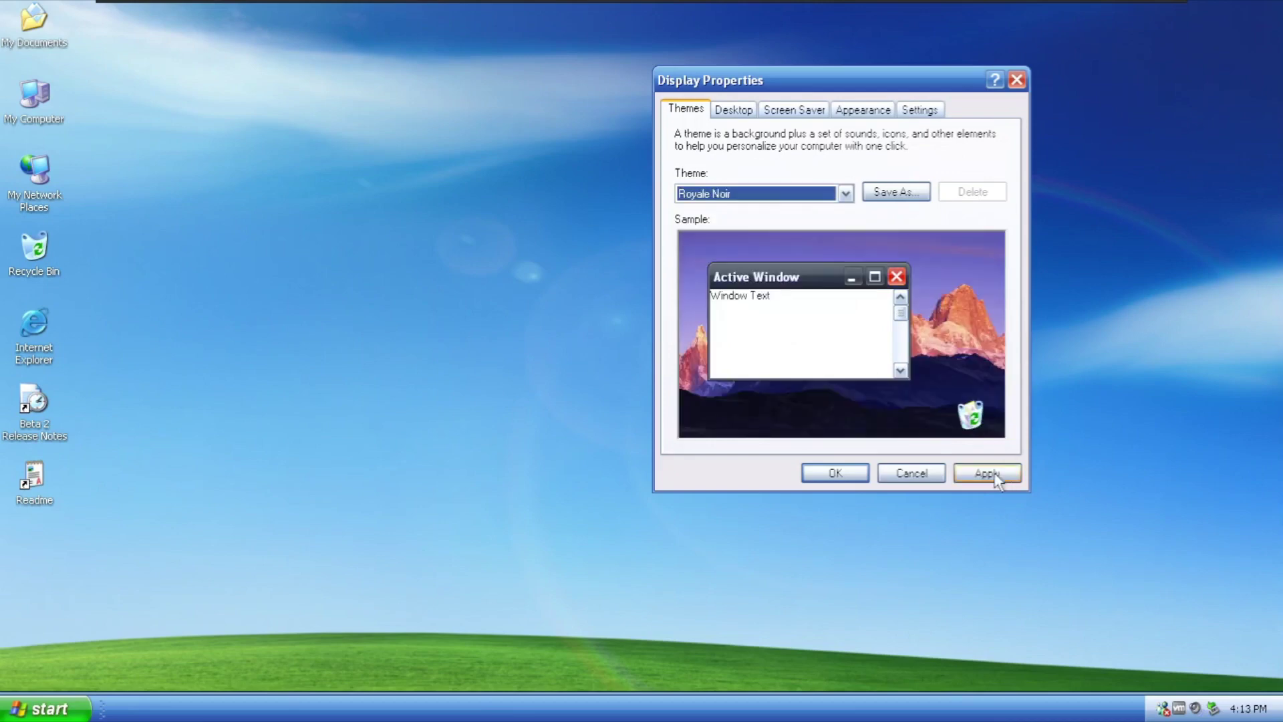
{"action": "left_click", "coordinate": [996, 475]}
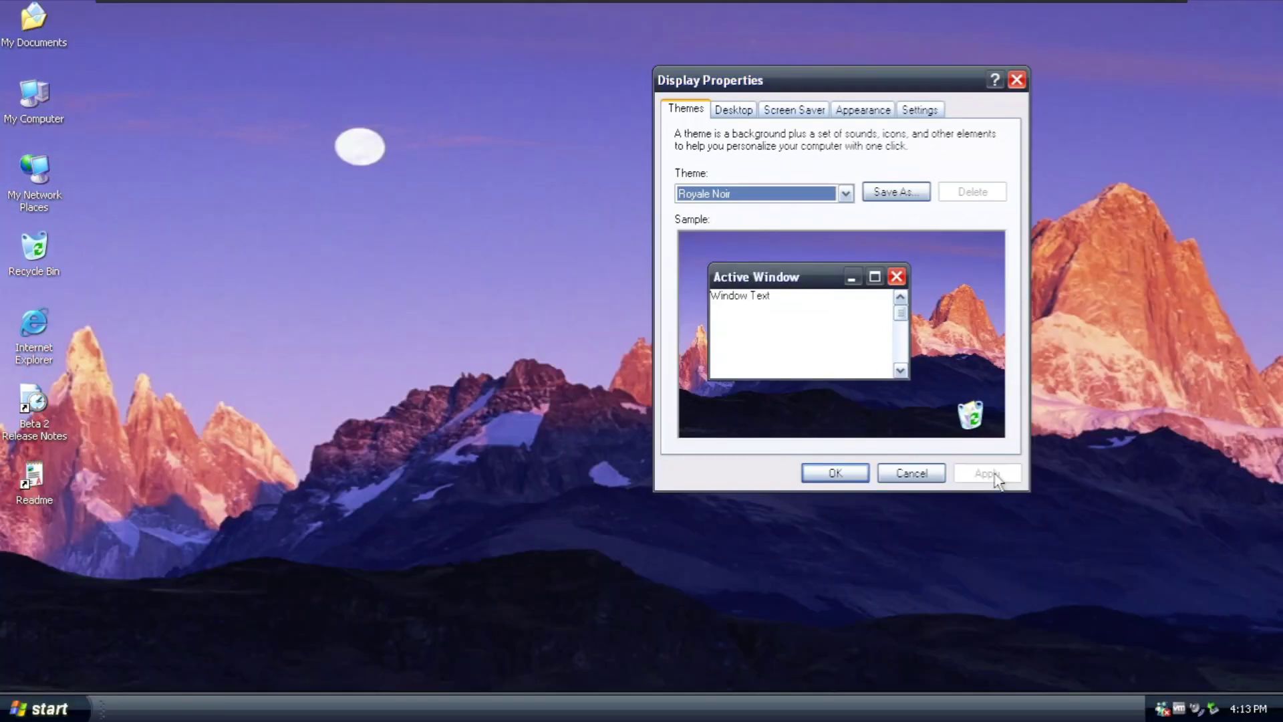
{"action": "left_click", "coordinate": [811, 194]}
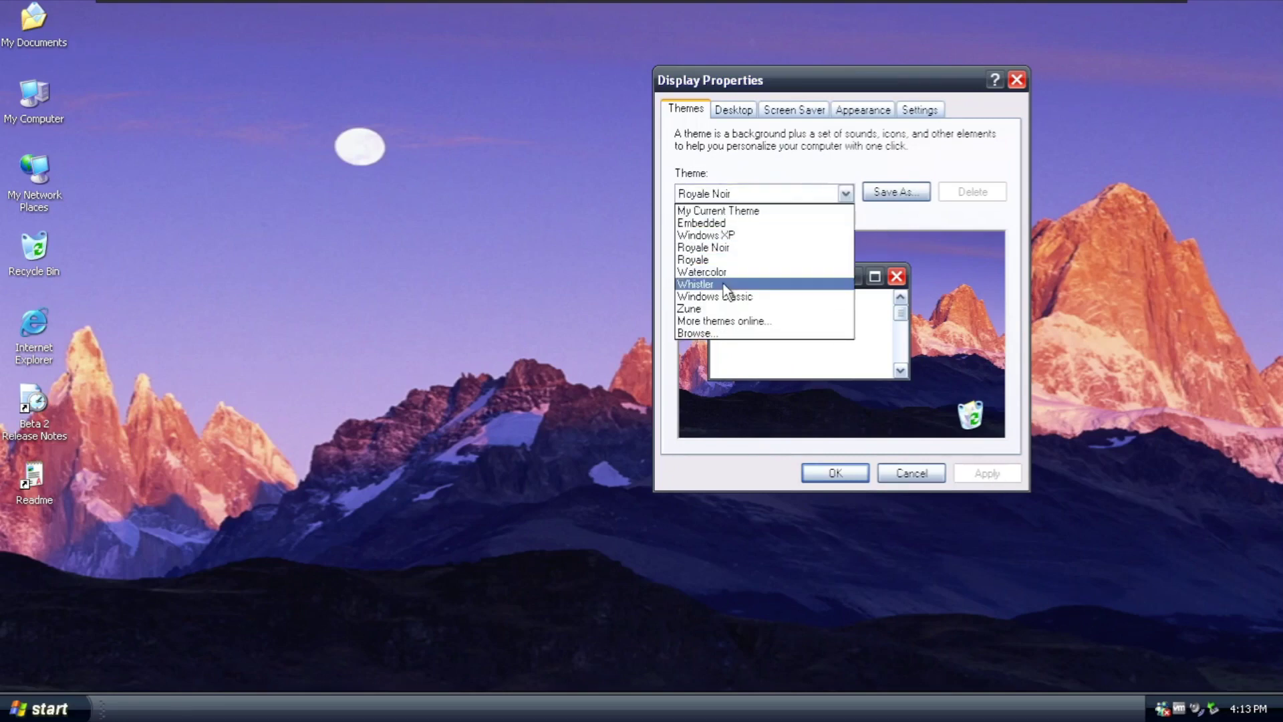
{"action": "left_click", "coordinate": [707, 310]}
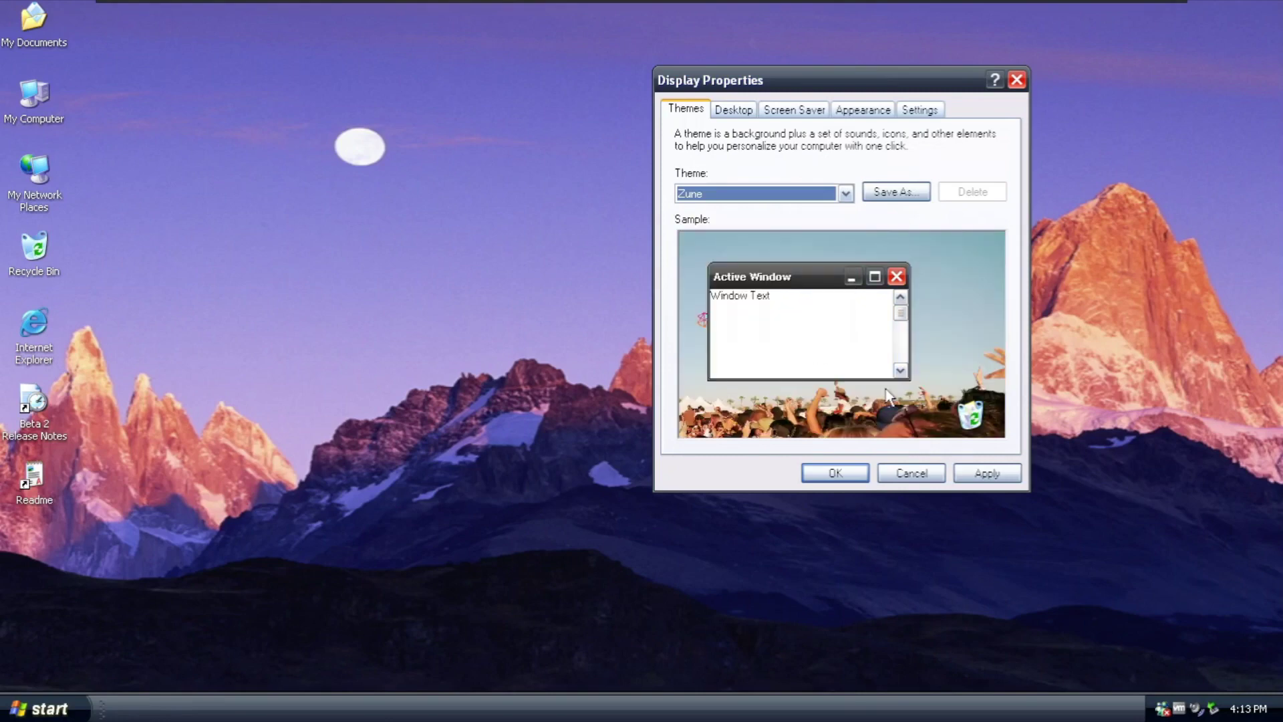
{"action": "left_click", "coordinate": [974, 474]}
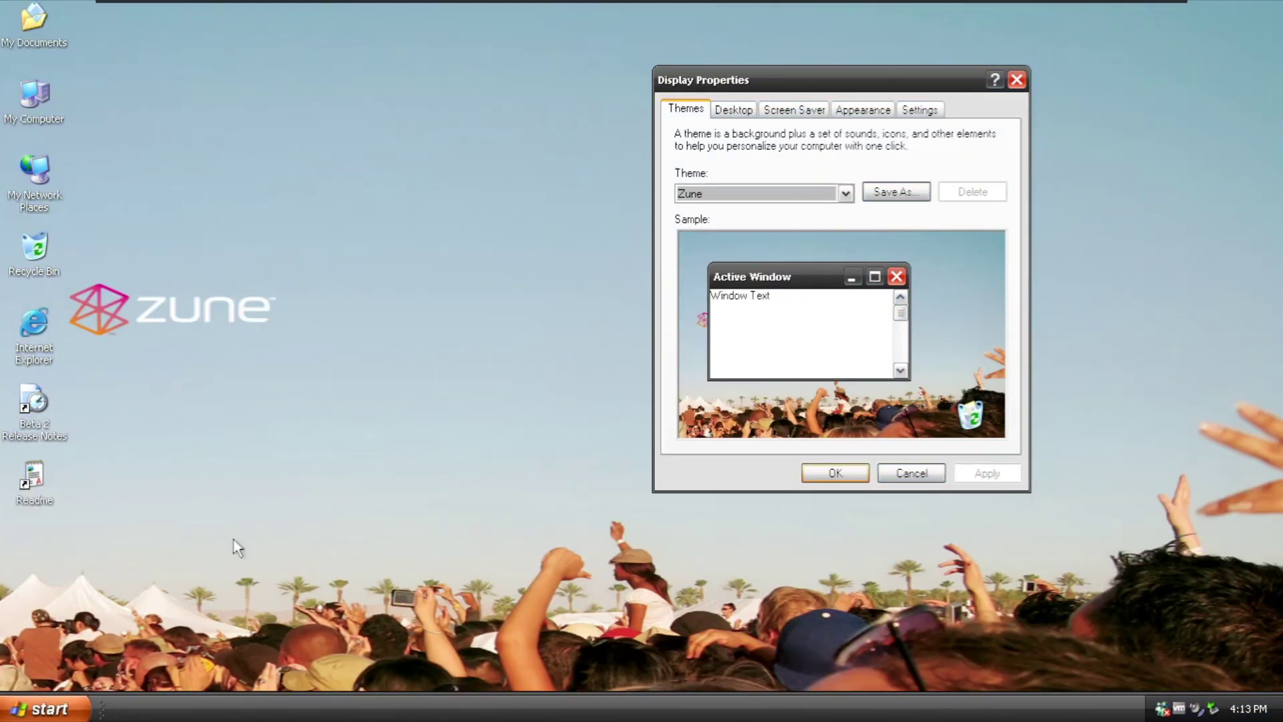
Choose and apply the Embedded theme
{"action": "left_click", "coordinate": [797, 191]}
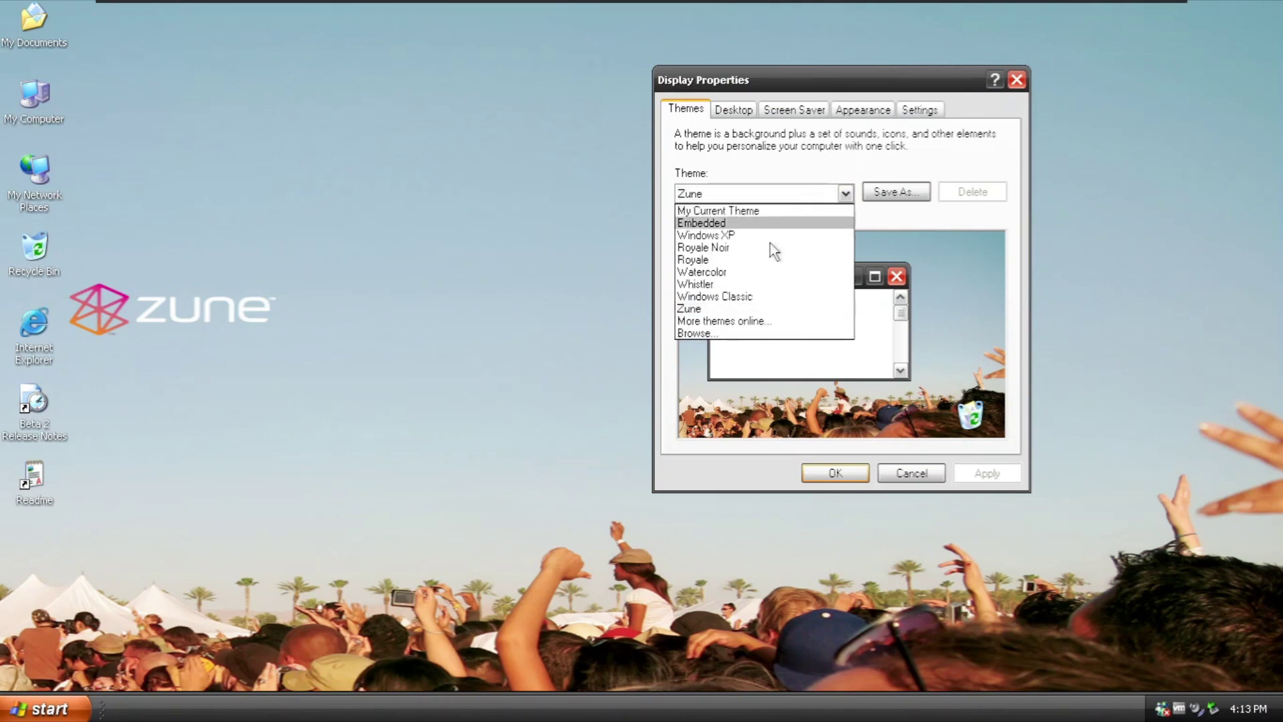
{"action": "left_click", "coordinate": [725, 225]}
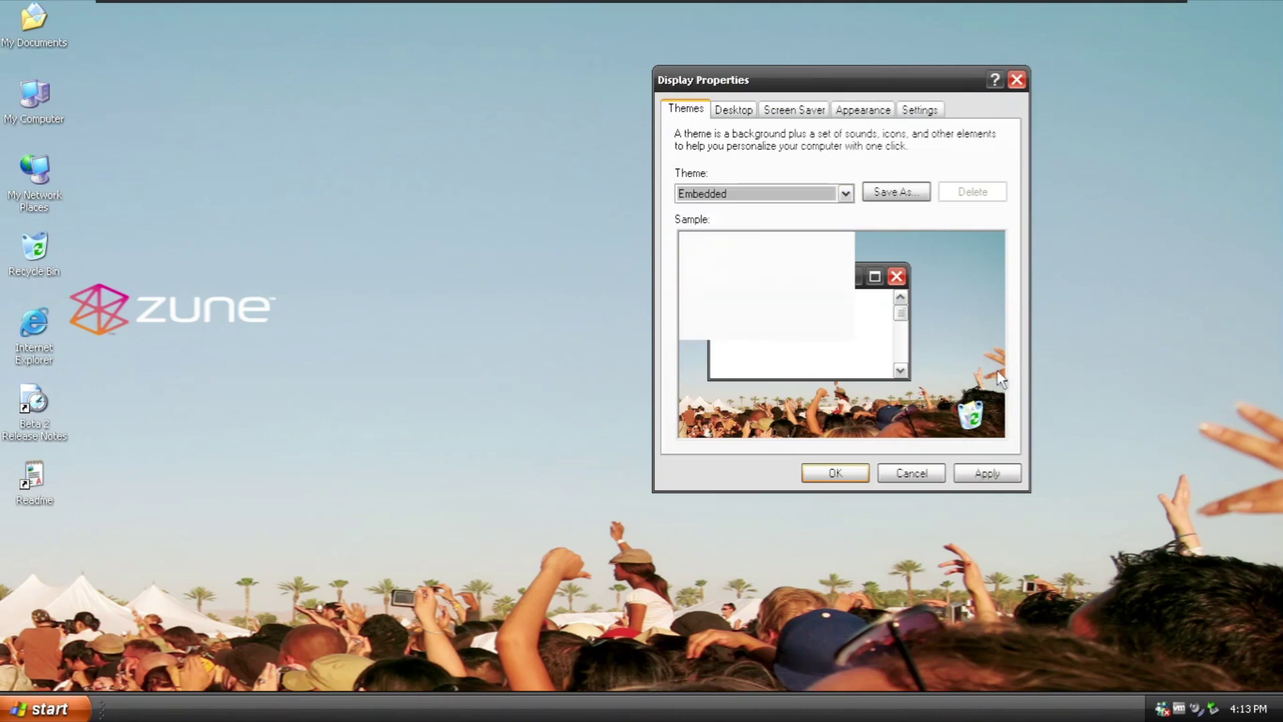
{"action": "left_click", "coordinate": [965, 469]}
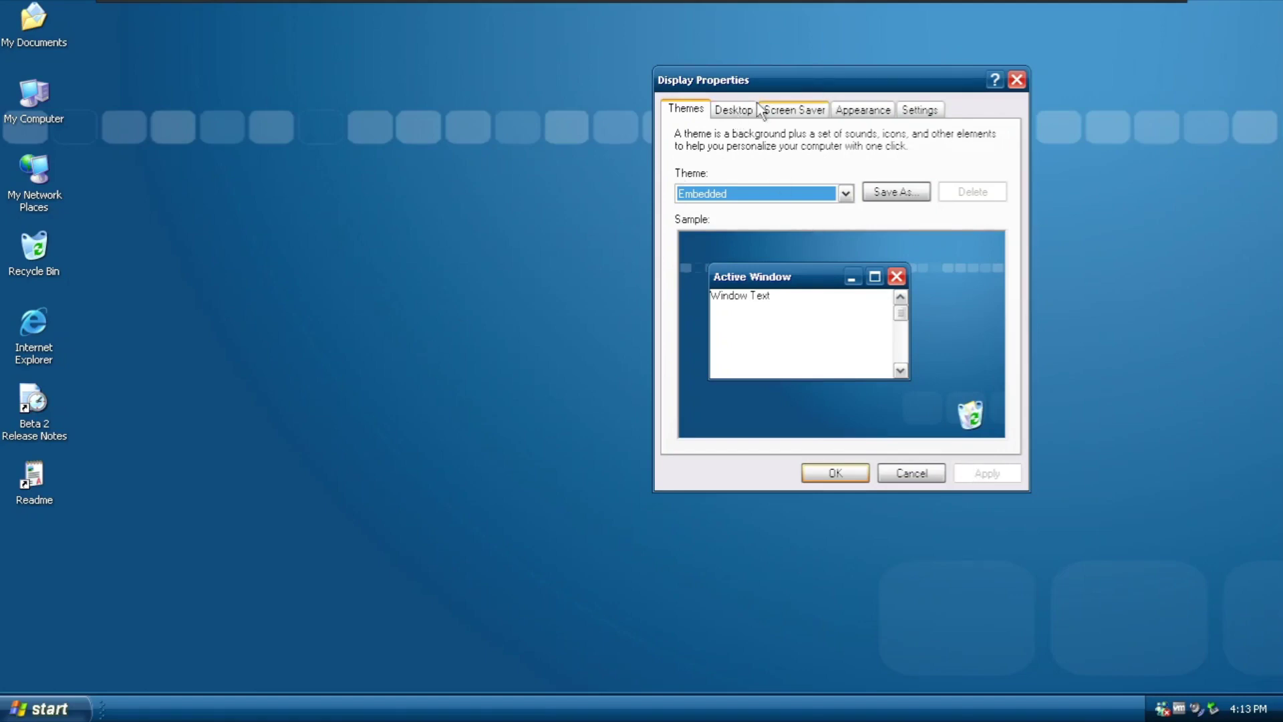
On the Desktop tab, preview backgrounds from Above View of Field Marigolds down to Overlooking Rio
{"action": "left_click", "coordinate": [743, 111]}
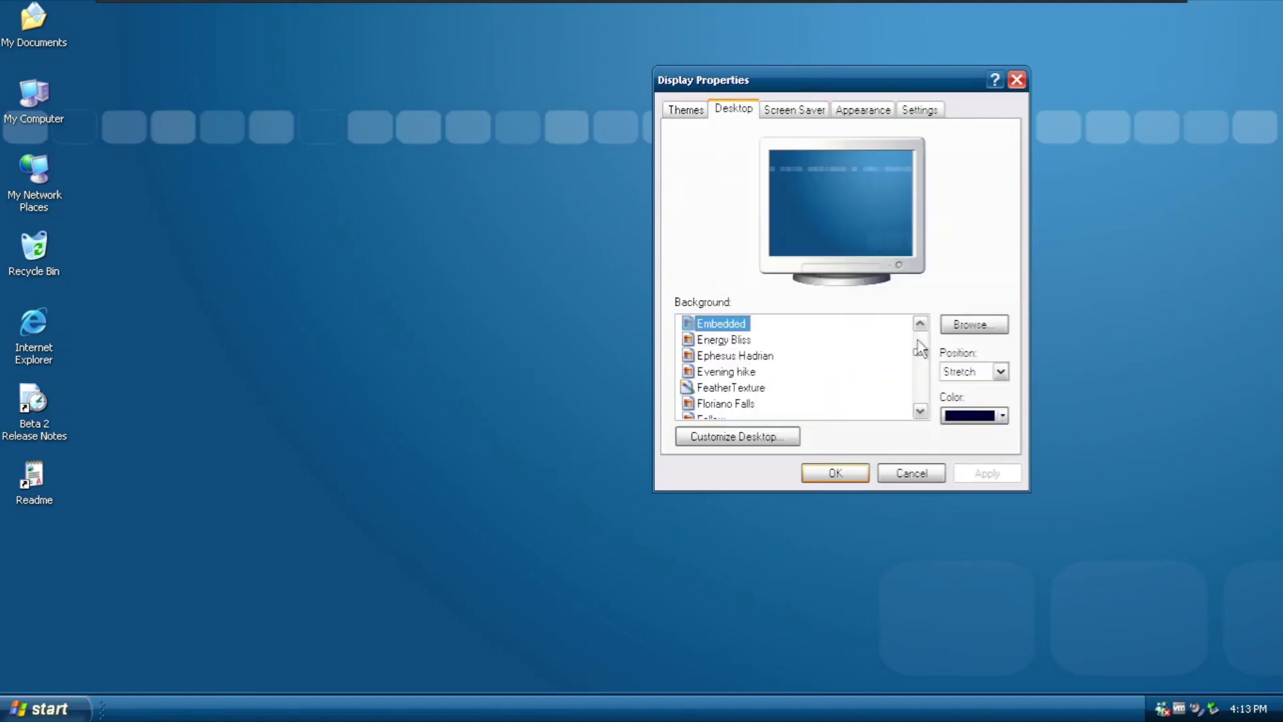
{"action": "left_click_drag", "start_coordinate": [920, 355], "coordinate": [920, 327]}
{"action": "left_click", "coordinate": [741, 341]}
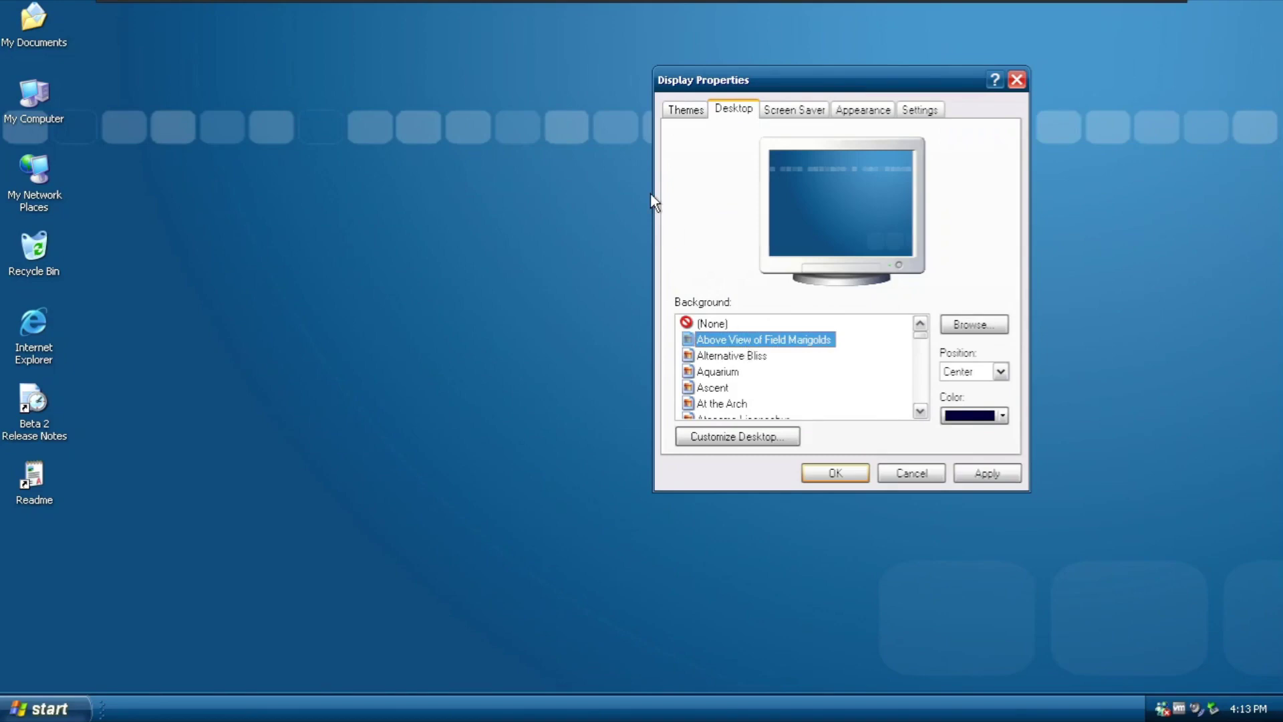
{"action": "key", "text": "Down"}
{"action": "key", "text": "Down"}
{"action": "key", "text": "Down"}
{"action": "key", "text": "Down"}
{"action": "key", "text": "Down"}
{"action": "key", "text": "Down"}
{"action": "key", "text": "Down"}
{"action": "key", "text": "Down"}
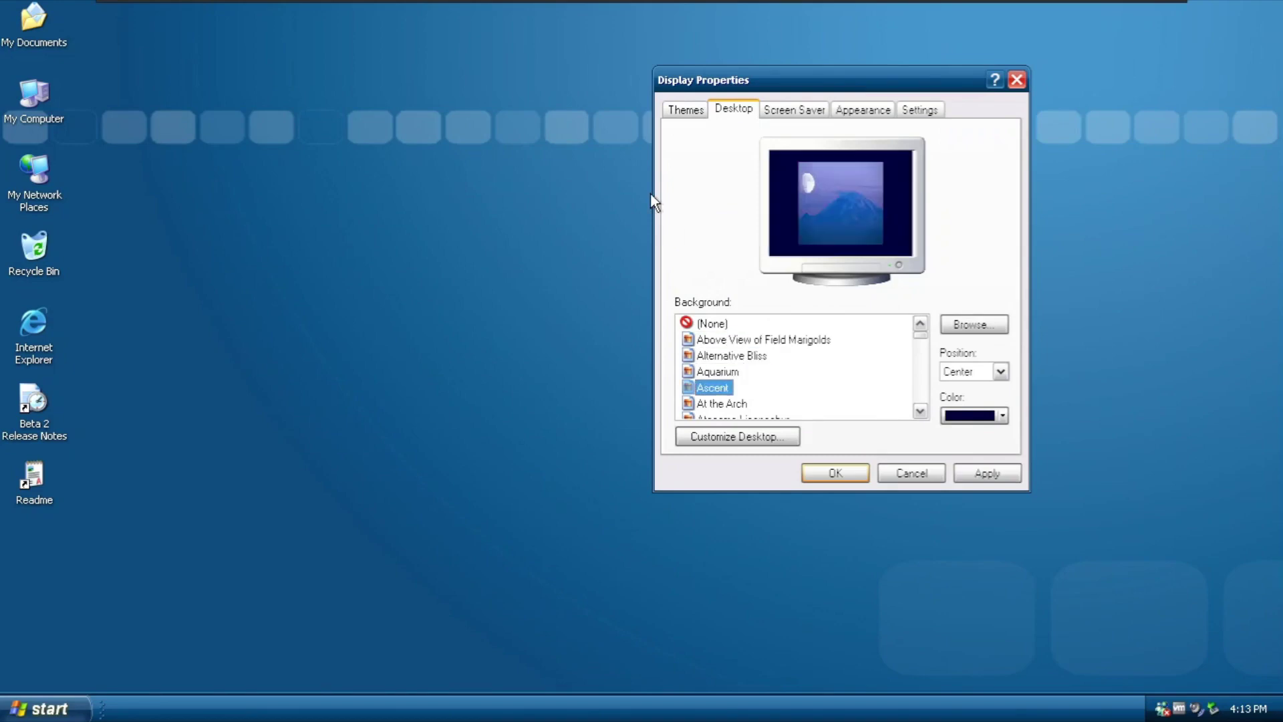
{"action": "key", "text": "Down"}
{"action": "key", "text": "Down"}
{"action": "key", "text": "Down"}
{"action": "key", "text": "Down"}
{"action": "key", "text": "Down"}
{"action": "key", "text": "Down"}
{"action": "key", "text": "Down"}
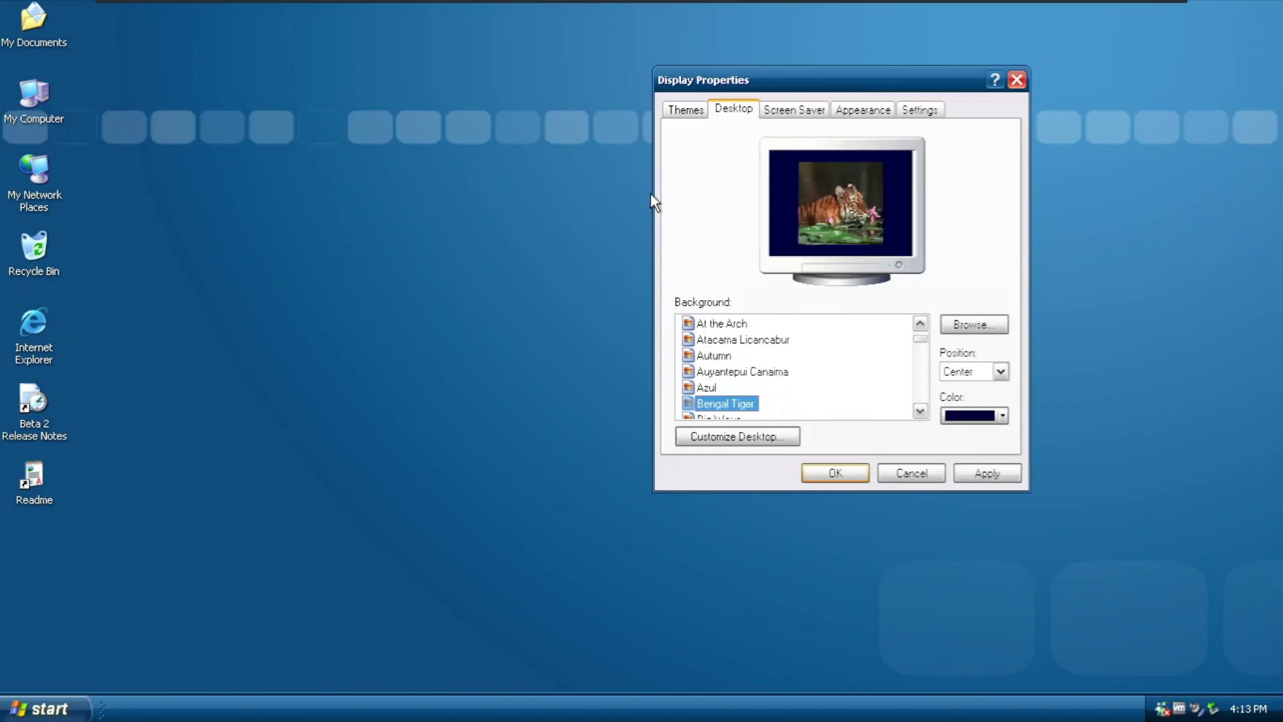
{"action": "key", "text": "Down"}
{"action": "key", "text": "Down"}
{"action": "key", "text": "Down"}
{"action": "key", "text": "Down"}
{"action": "key", "text": "Down"}
{"action": "key", "text": "Down"}
{"action": "key", "text": "Down"}
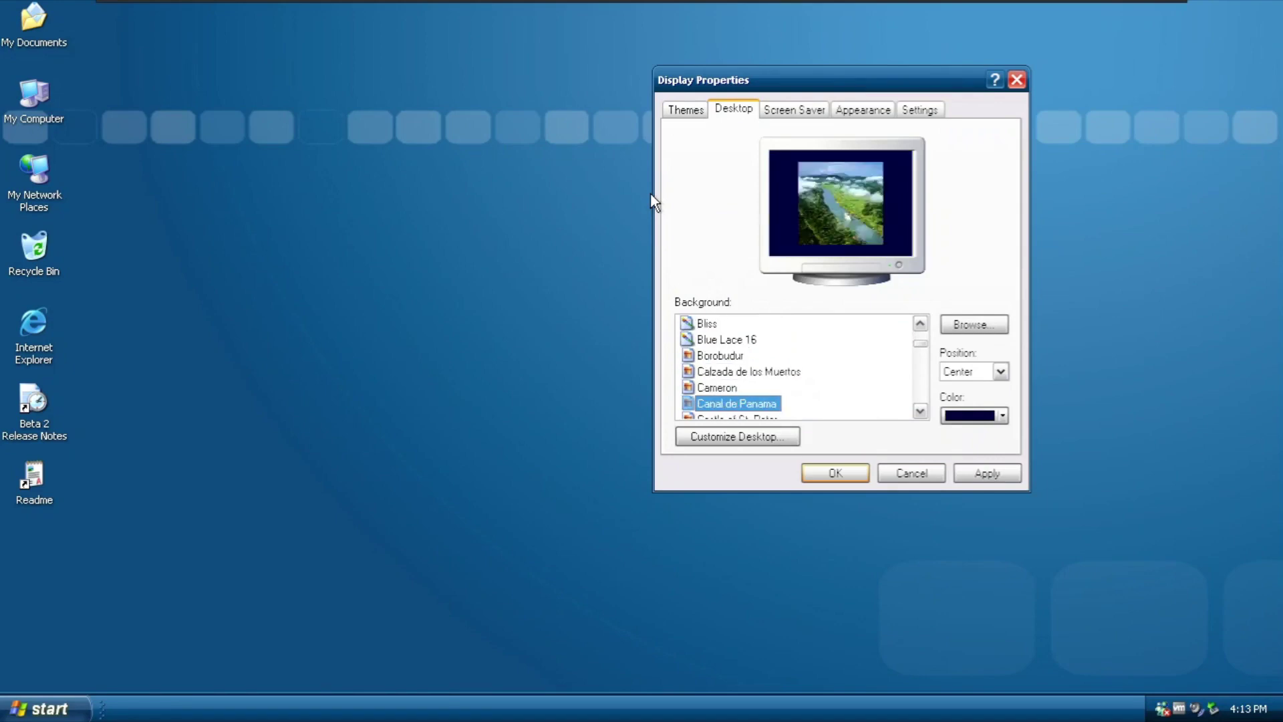
{"action": "key", "text": "Down"}
{"action": "key", "text": "Down"}
{"action": "key", "text": "Down"}
{"action": "key", "text": "Down"}
{"action": "key", "text": "Down"}
{"action": "key", "text": "Down"}
{"action": "key", "text": "Down"}
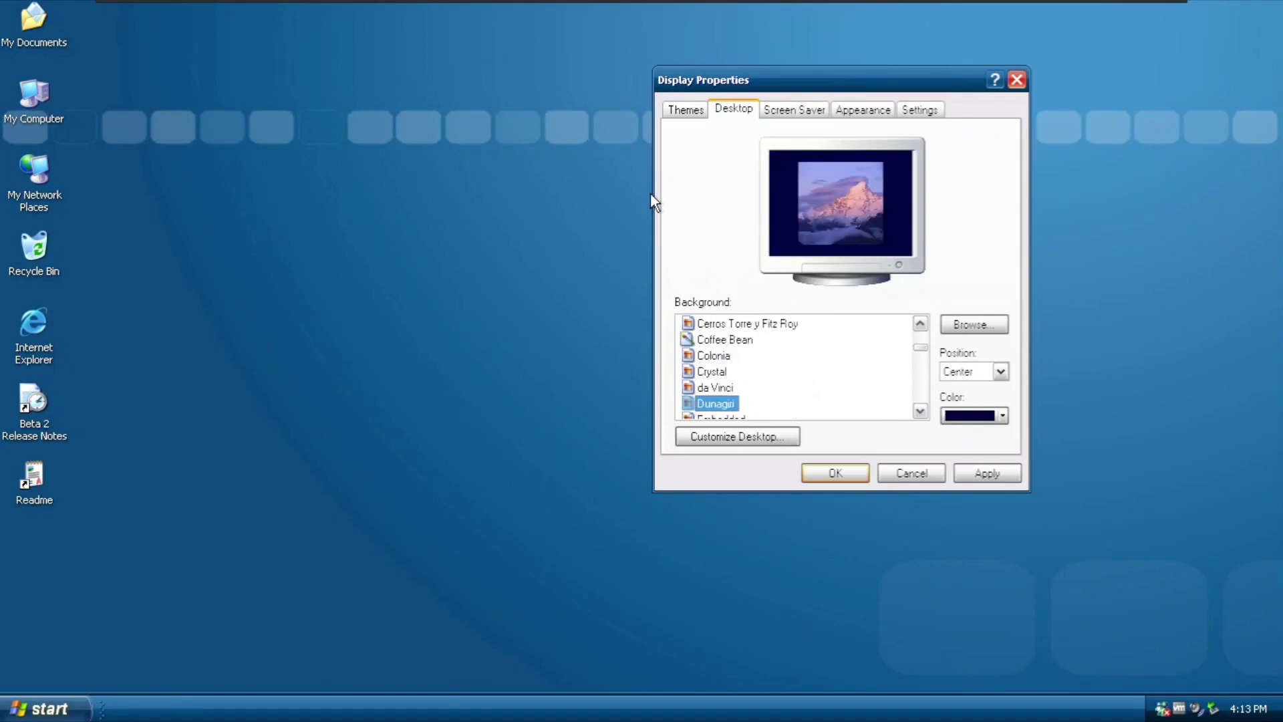
{"action": "key", "text": "Down"}
{"action": "key", "text": "Down"}
{"action": "key", "text": "Down"}
{"action": "key", "text": "Down"}
{"action": "key", "text": "Down"}
{"action": "key", "text": "Down"}
{"action": "key", "text": "Down"}
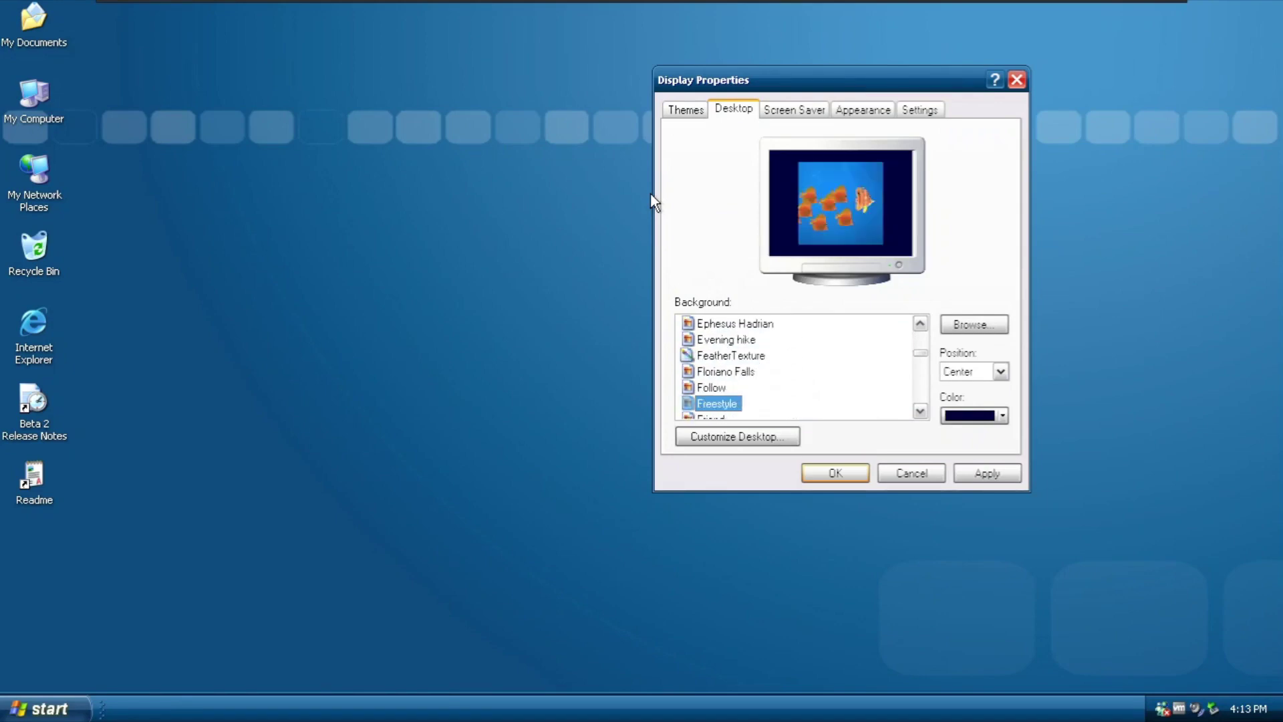
{"action": "key", "text": "Down"}
{"action": "key", "text": "Down"}
{"action": "key", "text": "Down"}
{"action": "key", "text": "Down"}
{"action": "key", "text": "Down"}
{"action": "key", "text": "Down"}
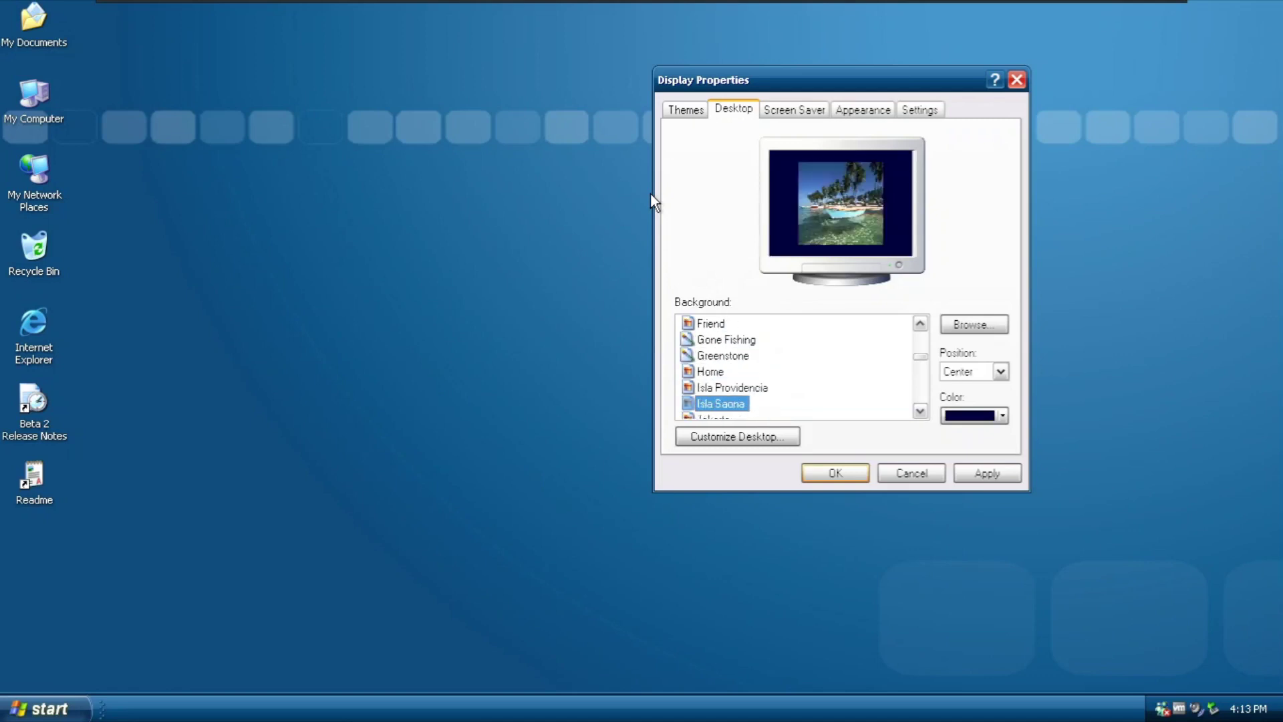
{"action": "key", "text": "Down"}
{"action": "key", "text": "Down"}
{"action": "key", "text": "Down"}
{"action": "key", "text": "Down"}
{"action": "key", "text": "Down"}
{"action": "key", "text": "Down"}
{"action": "key", "text": "Down"}
{"action": "key", "text": "Down"}
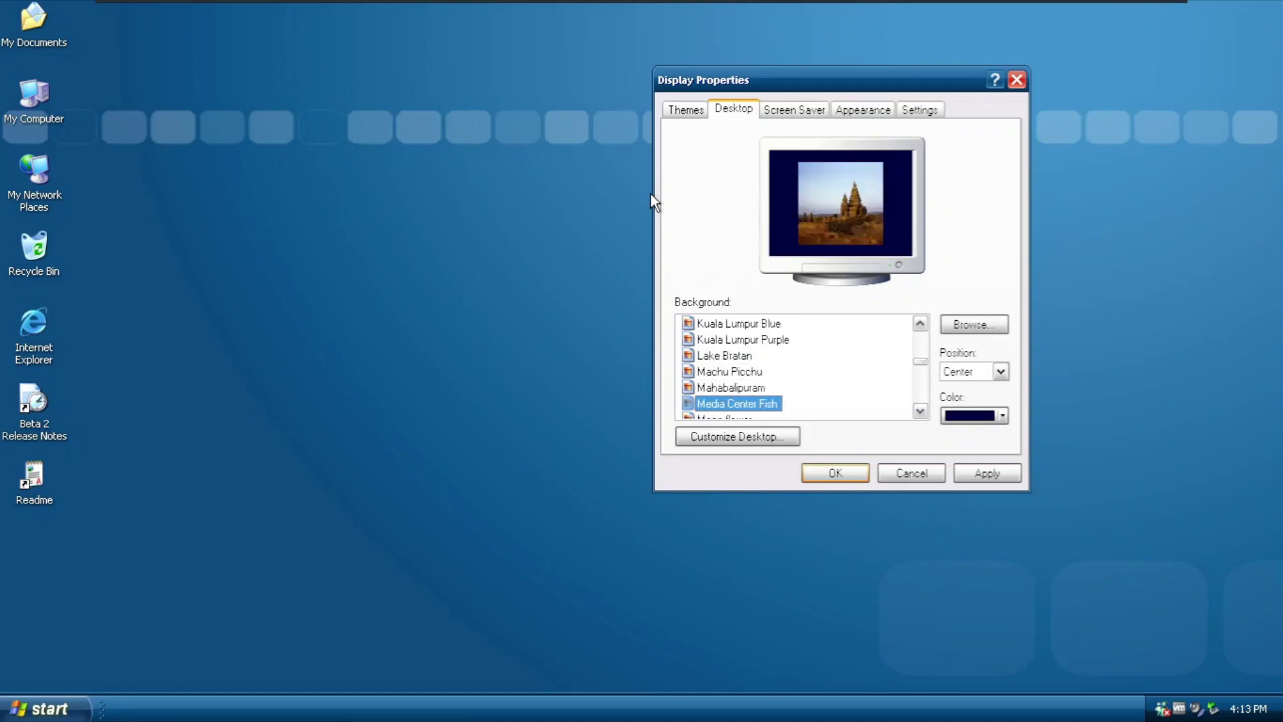
Preview backgrounds from Peace through Taj Mahal to Wind, then move back up and select Jakarta
{"action": "key", "text": "Down"}
{"action": "key", "text": "Down"}
{"action": "key", "text": "Down"}
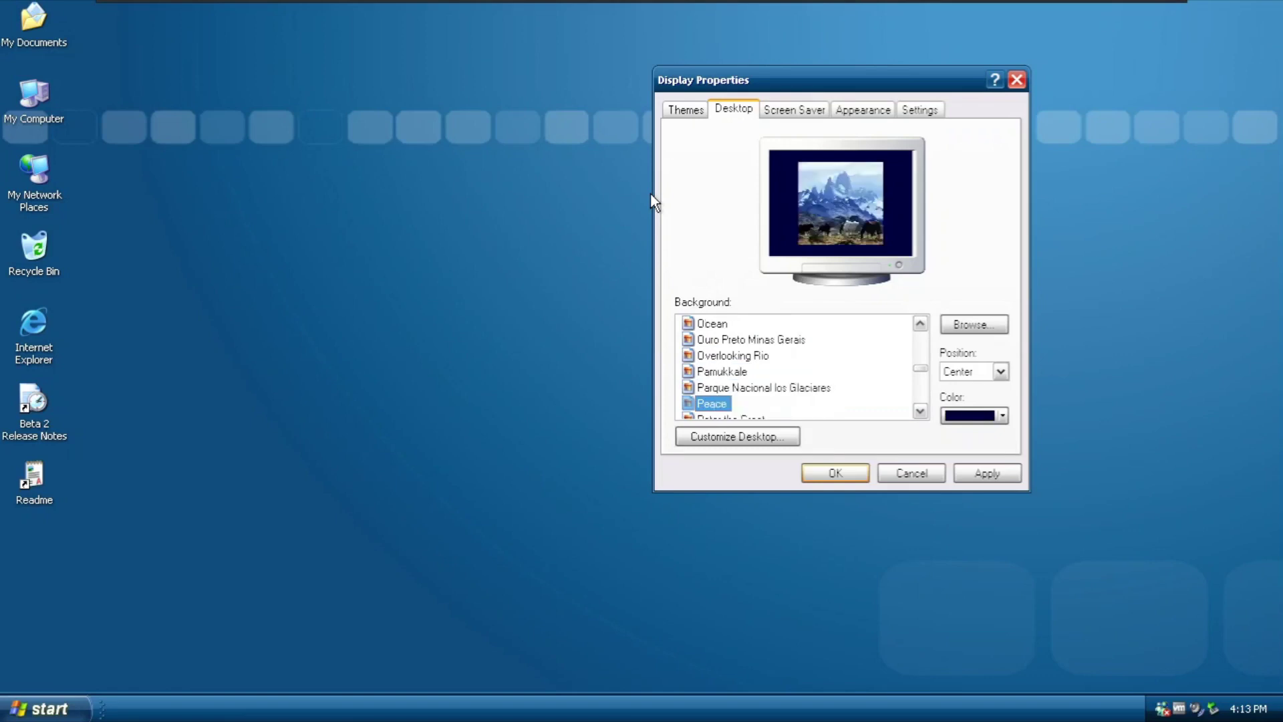
{"action": "key", "text": "Down"}
{"action": "key", "text": "Down"}
{"action": "key", "text": "Down"}
{"action": "key", "text": "Down"}
{"action": "key", "text": "Down"}
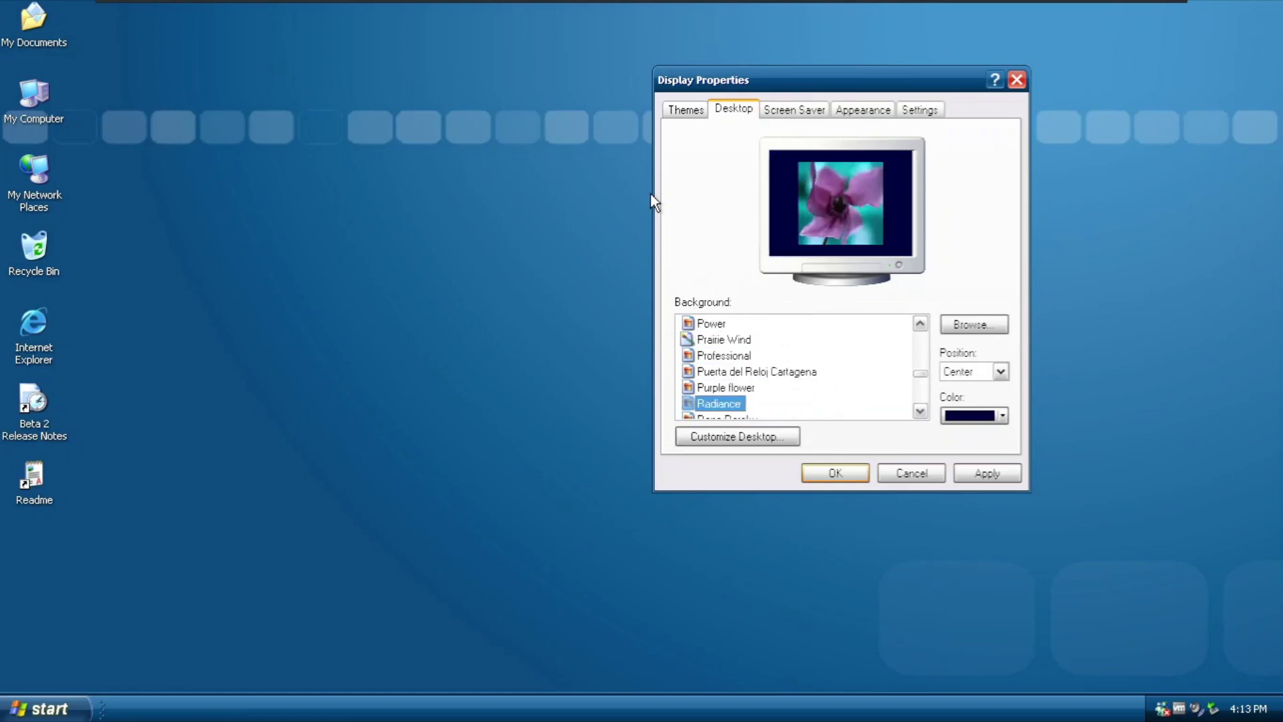
{"action": "key", "text": "Down"}
{"action": "key", "text": "Down"}
{"action": "key", "text": "Down"}
{"action": "key", "text": "Down"}
{"action": "key", "text": "Down"}
{"action": "key", "text": "Down"}
{"action": "key", "text": "Down"}
{"action": "key", "text": "Down"}
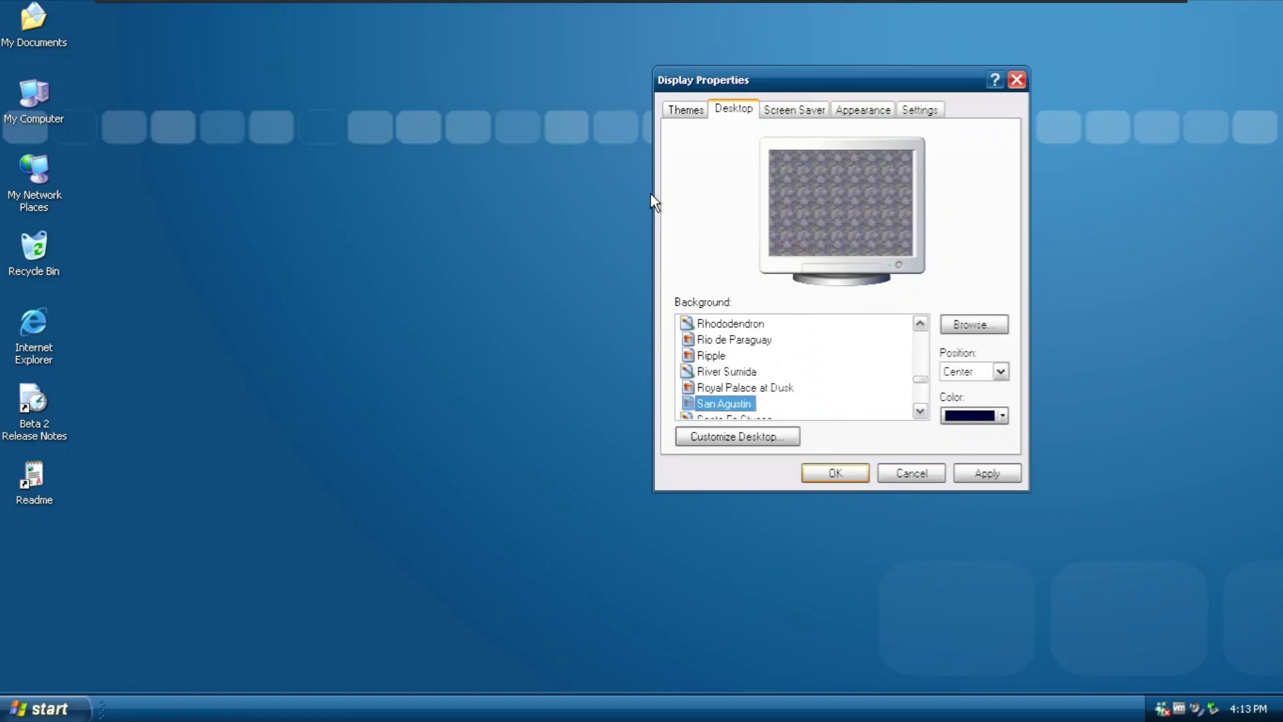
{"action": "key", "text": "Down"}
{"action": "key", "text": "Down"}
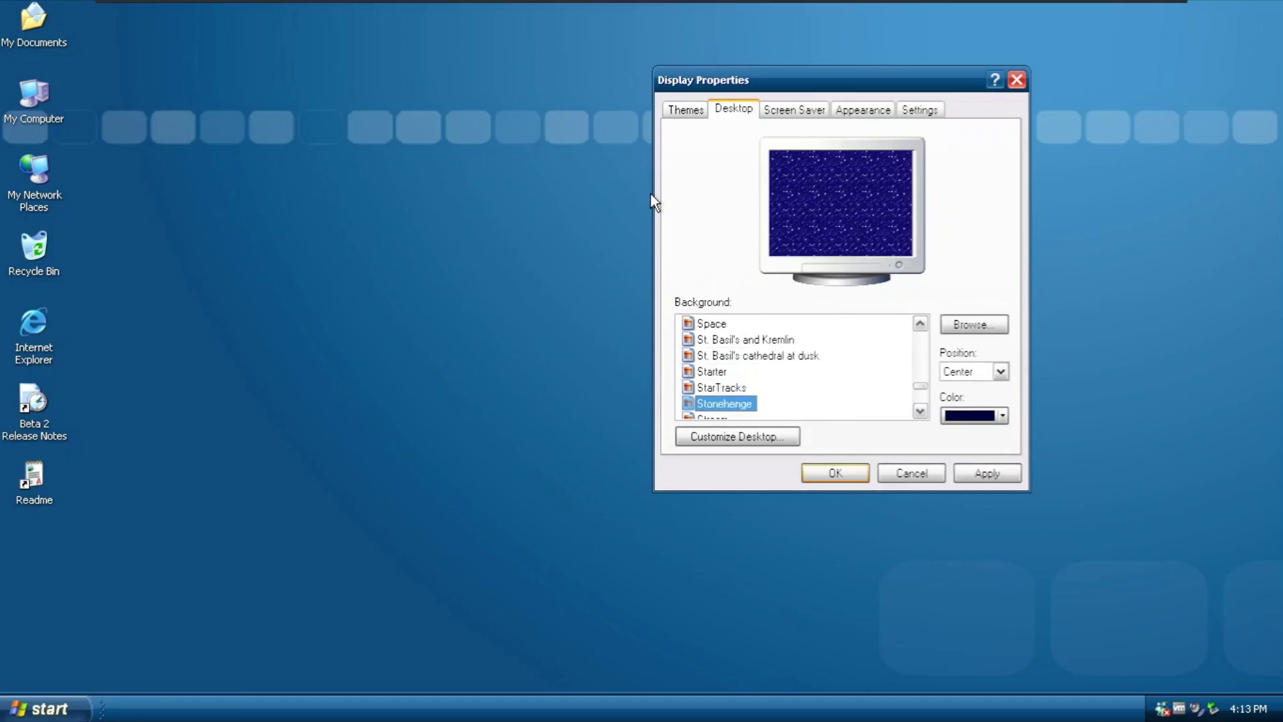
{"action": "key", "text": "Down"}
{"action": "key", "text": "Down"}
{"action": "key", "text": "Down"}
{"action": "key", "text": "Down"}
{"action": "key", "text": "Down"}
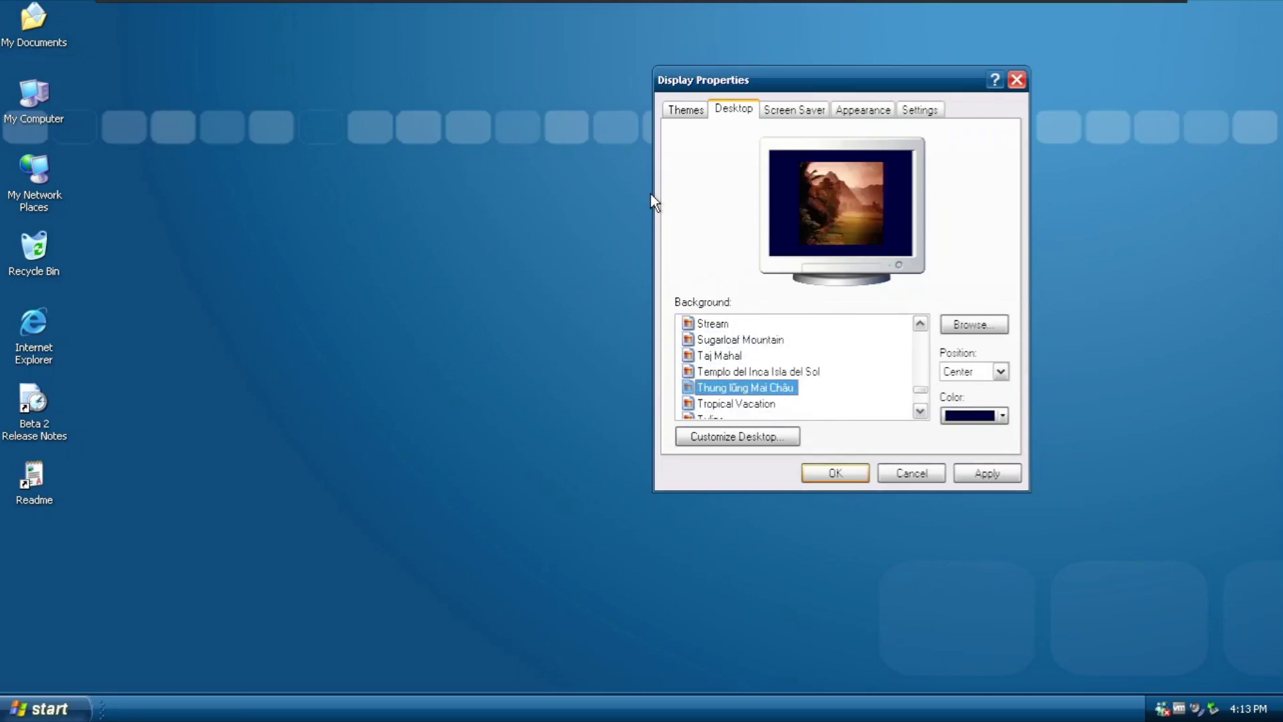
{"action": "key", "text": "Up"}
{"action": "key", "text": "Up"}
{"action": "key", "text": "Up"}
{"action": "key", "text": "Down"}
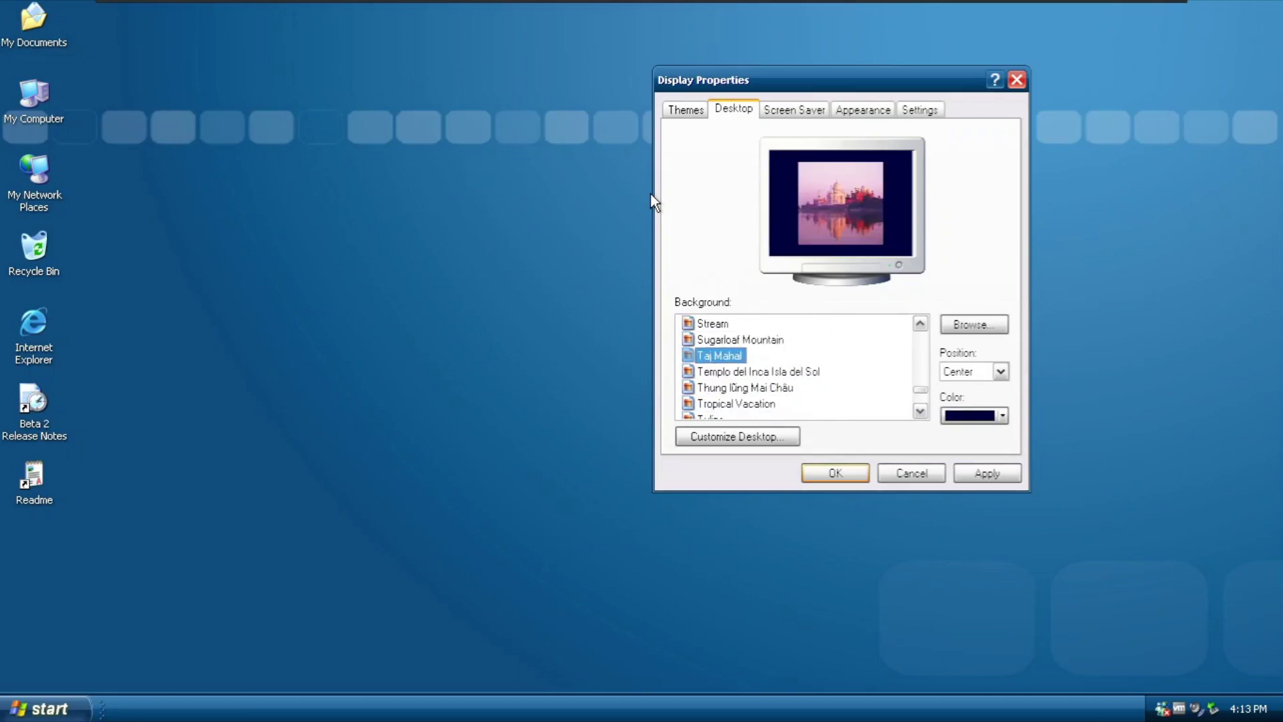
{"action": "key", "text": "Down"}
{"action": "key", "text": "Down"}
{"action": "key", "text": "Down"}
{"action": "key", "text": "Down"}
{"action": "key", "text": "Down"}
{"action": "key", "text": "Down"}
{"action": "key", "text": "Down"}
{"action": "key", "text": "Down"}
{"action": "key", "text": "Down"}
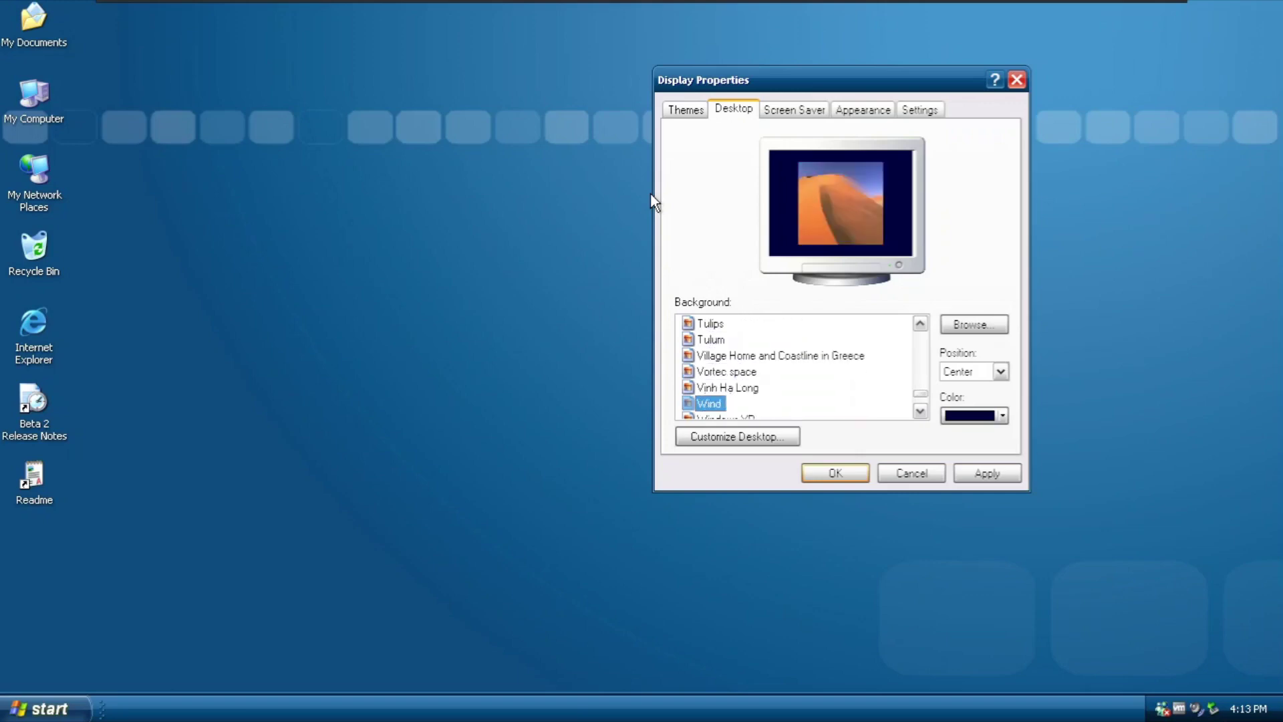
{"action": "key", "text": "Down"}
{"action": "key", "text": "Down"}
{"action": "key", "text": "Down"}
{"action": "key", "text": "Down"}
{"action": "key", "text": "Down"}
{"action": "key", "text": "Down"}
{"action": "key", "text": "Down"}
{"action": "key", "text": "Down"}
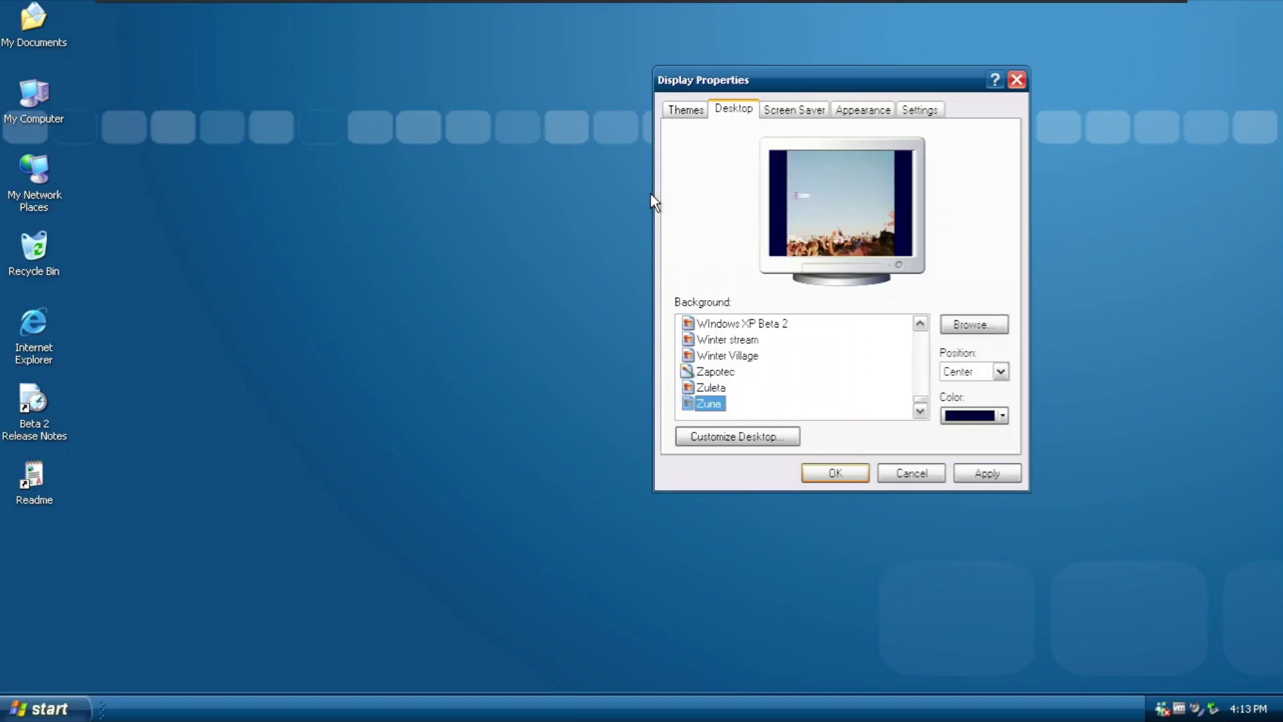
{"action": "key", "text": "Up"}
{"action": "key", "text": "Up"}
{"action": "key", "text": "Up"}
{"action": "key", "text": "Up"}
{"action": "key", "text": "Up"}
{"action": "key", "text": "Up"}
{"action": "key", "text": "Up"}
{"action": "key", "text": "Up"}
{"action": "key", "text": "Up"}
{"action": "key", "text": "Up"}
{"action": "key", "text": "Up"}
{"action": "key", "text": "Up"}
{"action": "key", "text": "Up"}
{"action": "key", "text": "Up"}
{"action": "key", "text": "Up"}
{"action": "key", "text": "Up"}
{"action": "key", "text": "Up"}
{"action": "key", "text": "Up"}
{"action": "key", "text": "Up"}
{"action": "key", "text": "Up"}
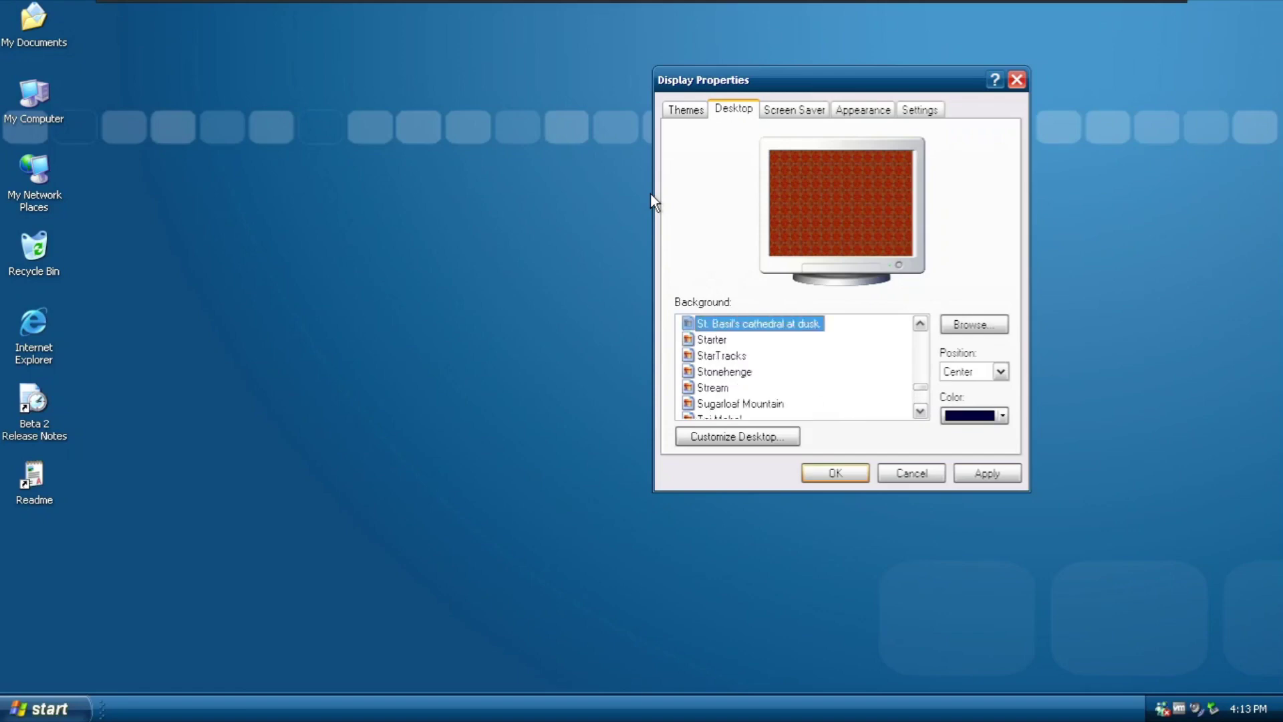
{"action": "key", "text": "Up"}
{"action": "key", "text": "Up"}
{"action": "key", "text": "Up"}
{"action": "key", "text": "Up"}
{"action": "key", "text": "Up"}
{"action": "key", "text": "Up"}
{"action": "key", "text": "Up"}
{"action": "key", "text": "Up"}
{"action": "key", "text": "Up"}
{"action": "key", "text": "Up"}
{"action": "key", "text": "Up"}
{"action": "key", "text": "Up"}
{"action": "key", "text": "Up"}
{"action": "key", "text": "Up"}
{"action": "key", "text": "Up"}
{"action": "key", "text": "Up"}
{"action": "key", "text": "Up"}
{"action": "key", "text": "Up"}
{"action": "key", "text": "Up"}
{"action": "key", "text": "Up"}
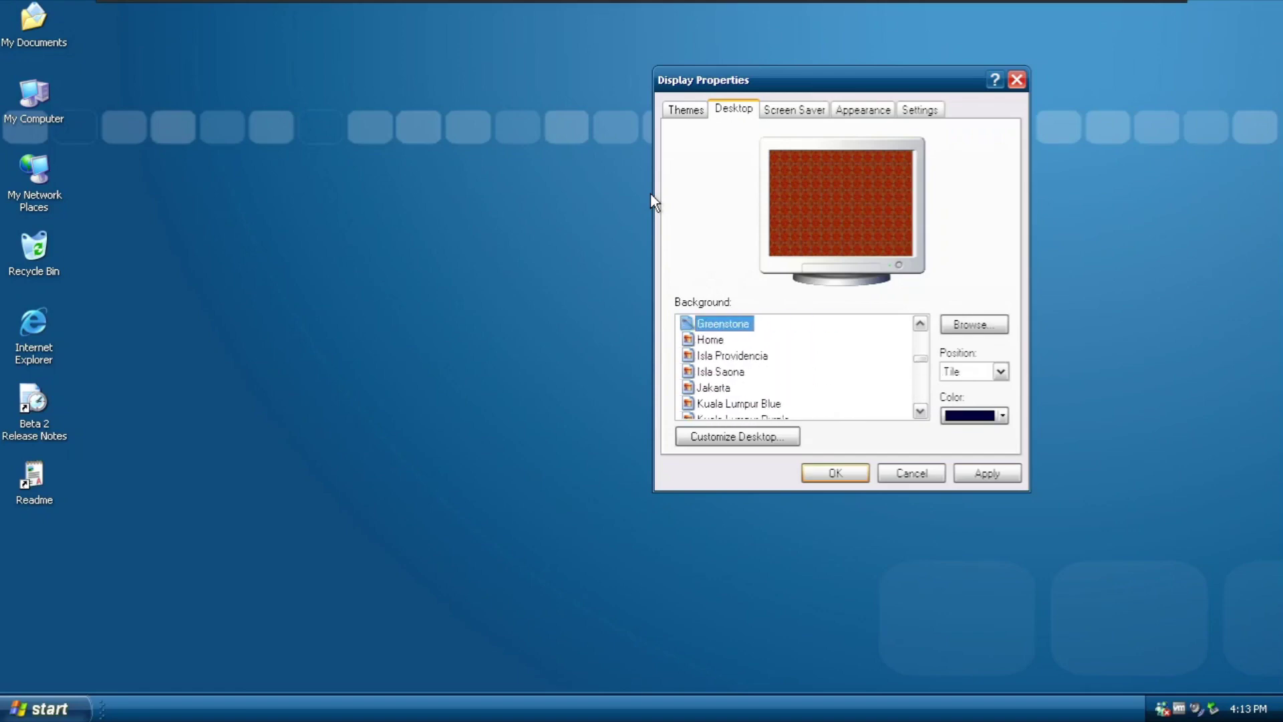
{"action": "key", "text": "Up"}
{"action": "key", "text": "Up"}
{"action": "key", "text": "Up"}
{"action": "key", "text": "Up"}
{"action": "key", "text": "Up"}
{"action": "key", "text": "Down"}
{"action": "key", "text": "Down"}
{"action": "key", "text": "Down"}
{"action": "key", "text": "Down"}
{"action": "key", "text": "Down"}
{"action": "key", "text": "Down"}
{"action": "key", "text": "Down"}
{"action": "key", "text": "Down"}
{"action": "key", "text": "Down"}
{"action": "key", "text": "Down"}
{"action": "key", "text": "Up"}
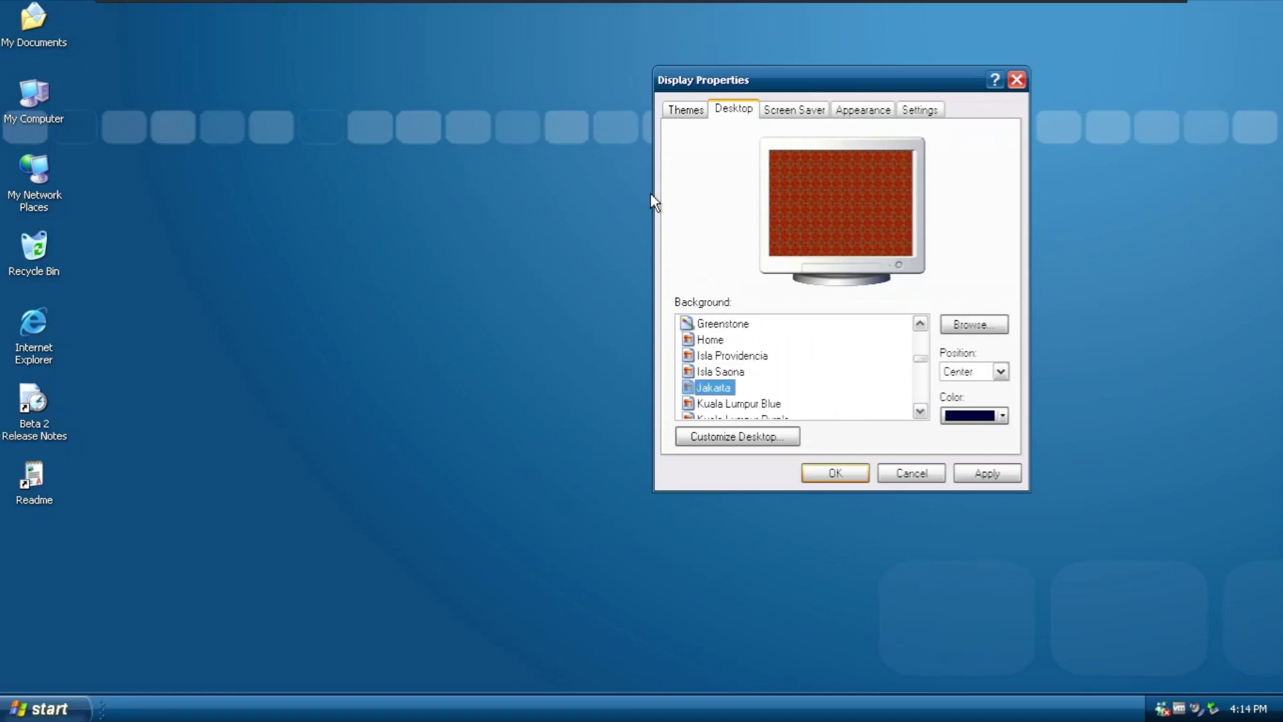
Set the Jakarta wallpaper's Position to Stretch and apply it
{"action": "left_click", "coordinate": [1000, 371]}
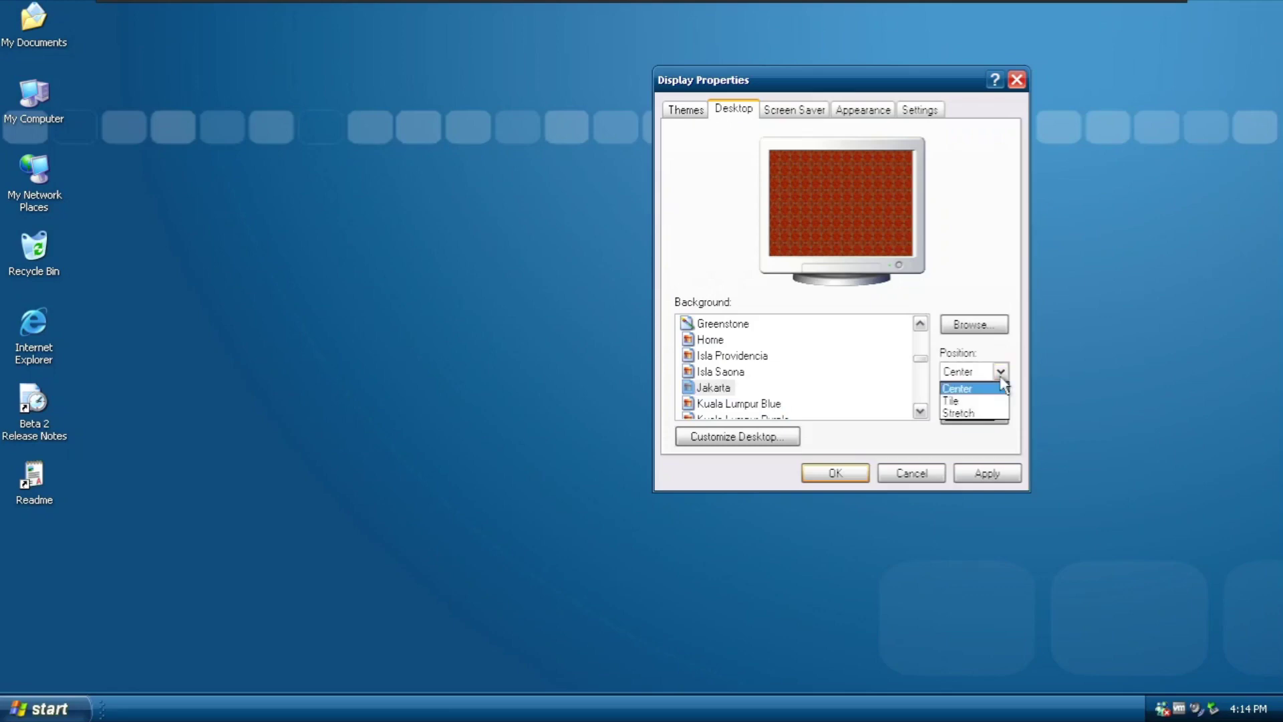
{"action": "left_click", "coordinate": [968, 414]}
{"action": "left_click", "coordinate": [973, 473]}
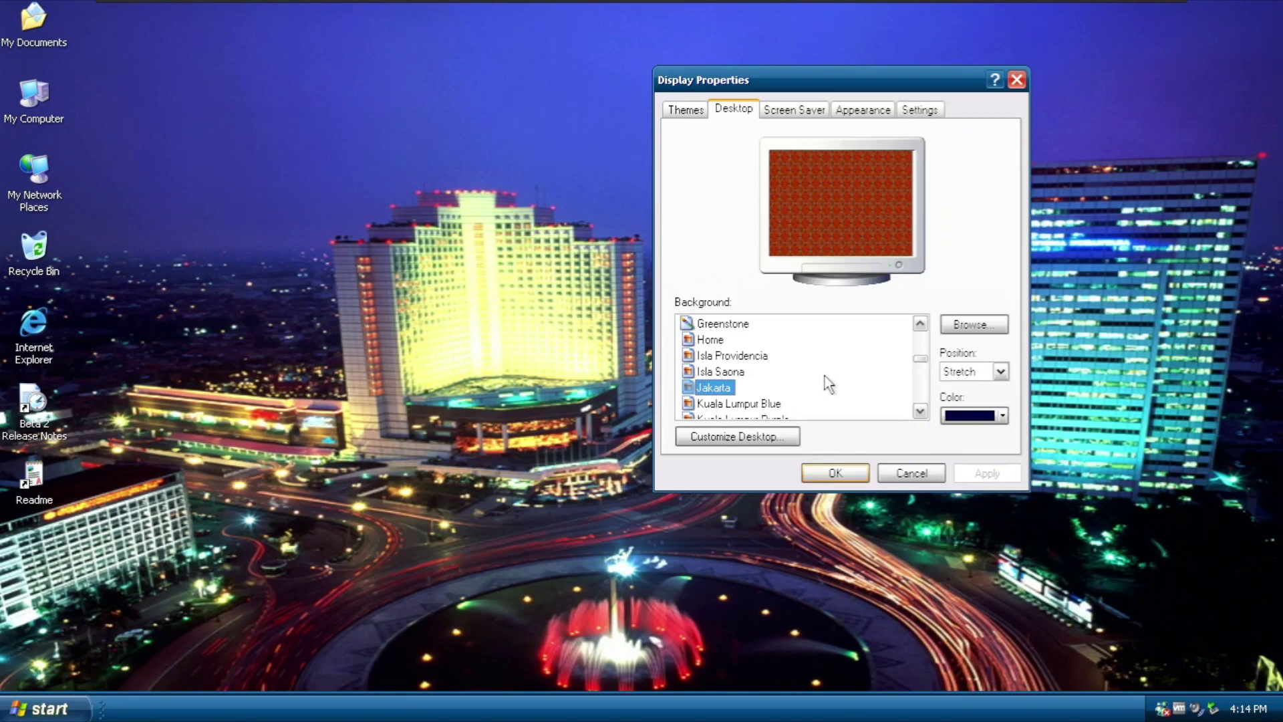
Close Display Properties, leaving the stretched Jakarta night-city wallpaper on a clear desktop
{"action": "left_click", "coordinate": [1016, 80]}
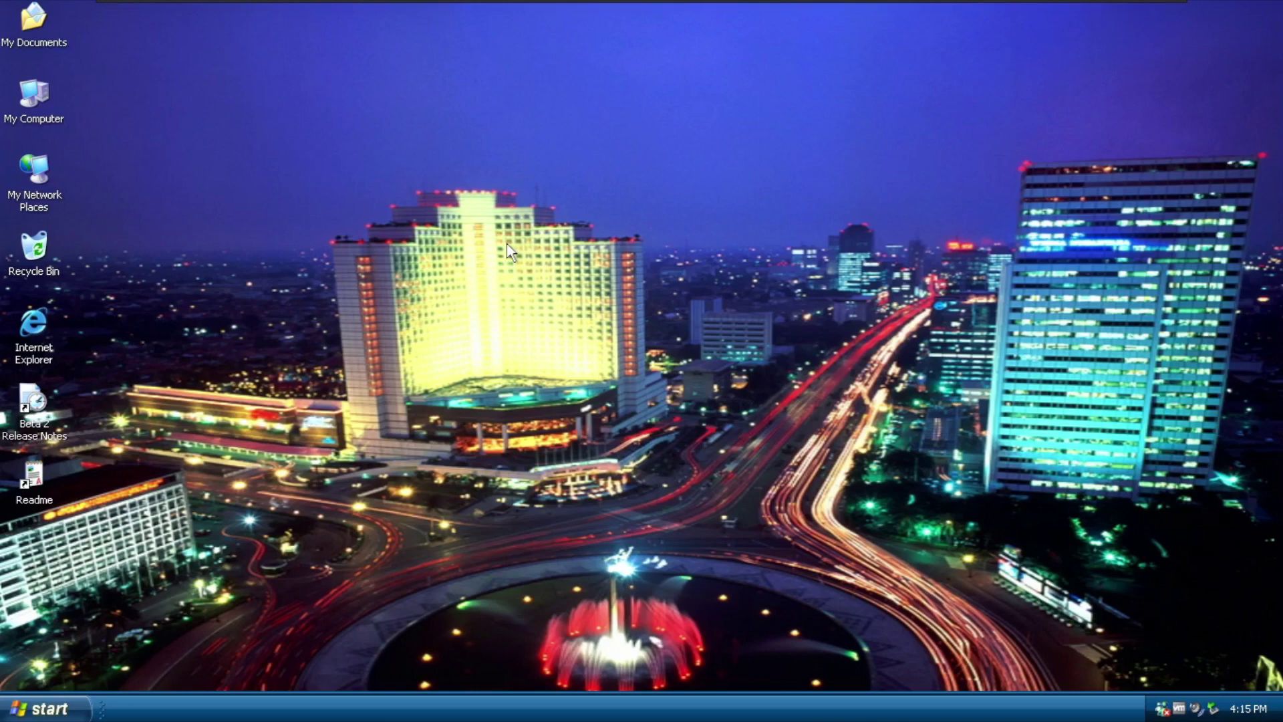
Open Sounds and Audio Devices from Control Panel, glance at Audio and Voice, then show Sounds
{"action": "left_click", "coordinate": [43, 708]}
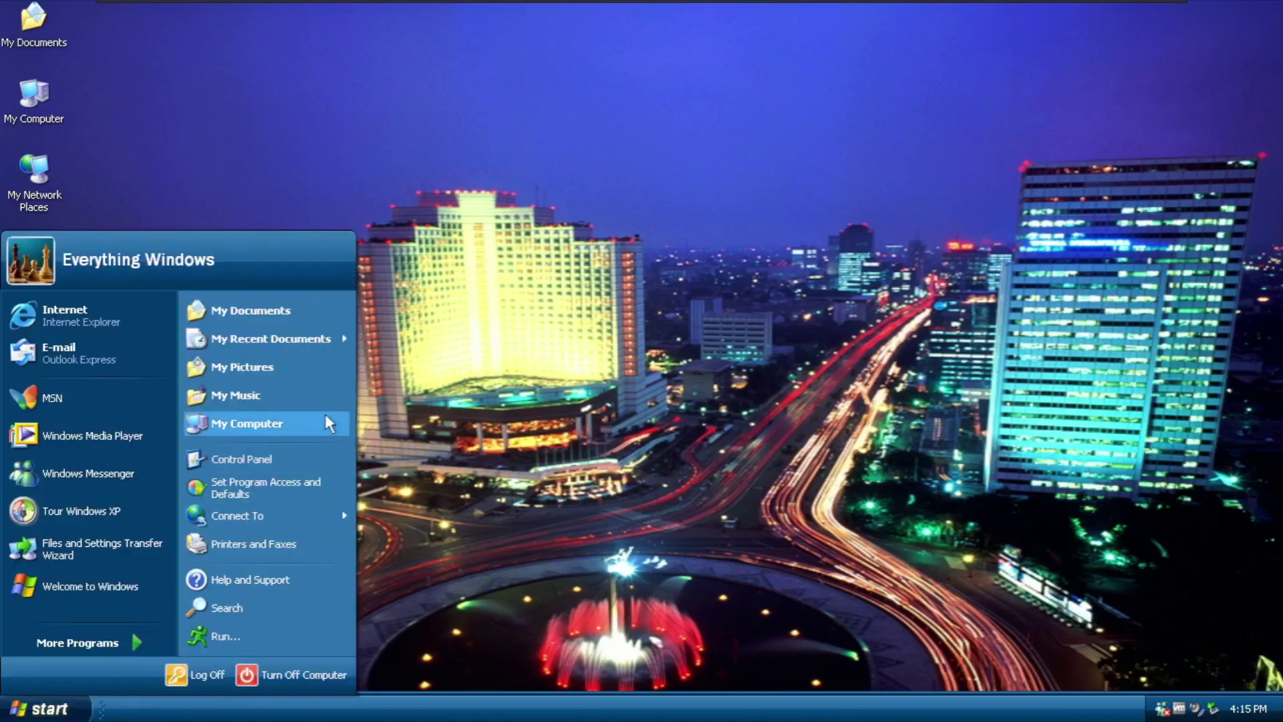
{"action": "left_click", "coordinate": [267, 460]}
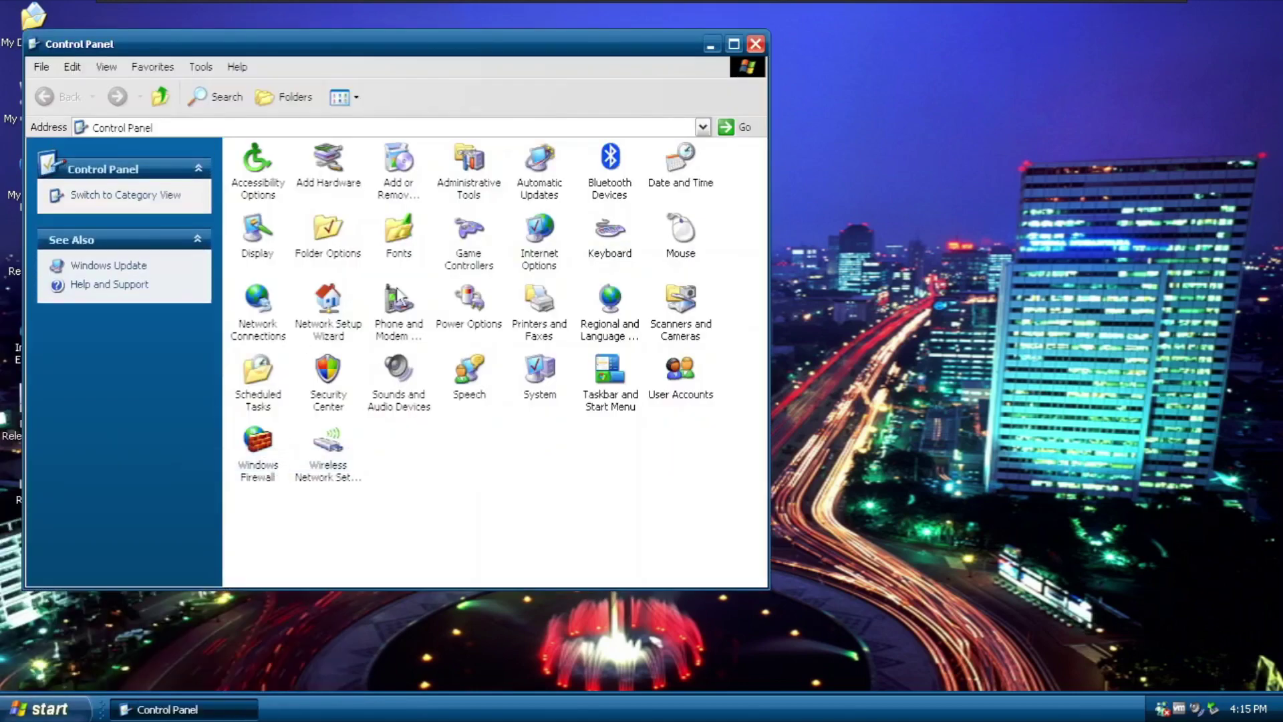
{"action": "double_click", "coordinate": [399, 369]}
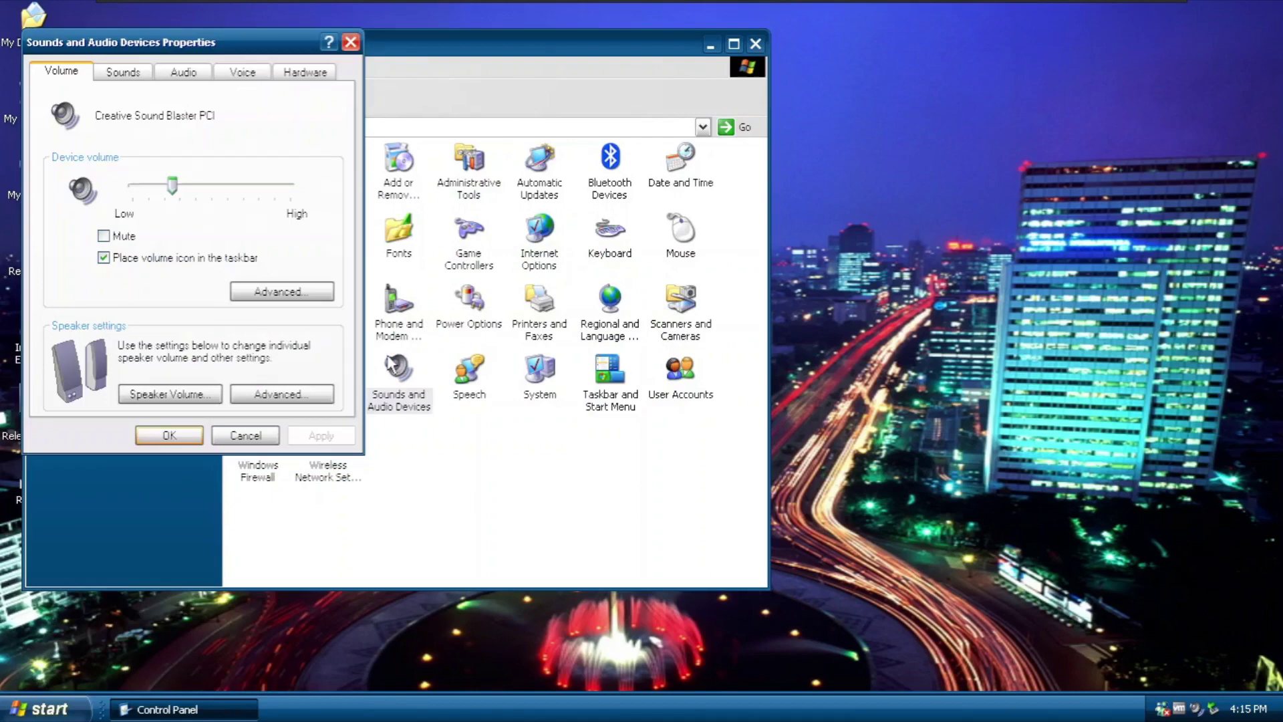
{"action": "left_click", "coordinate": [185, 75]}
{"action": "left_click", "coordinate": [260, 75]}
{"action": "left_click", "coordinate": [140, 75]}
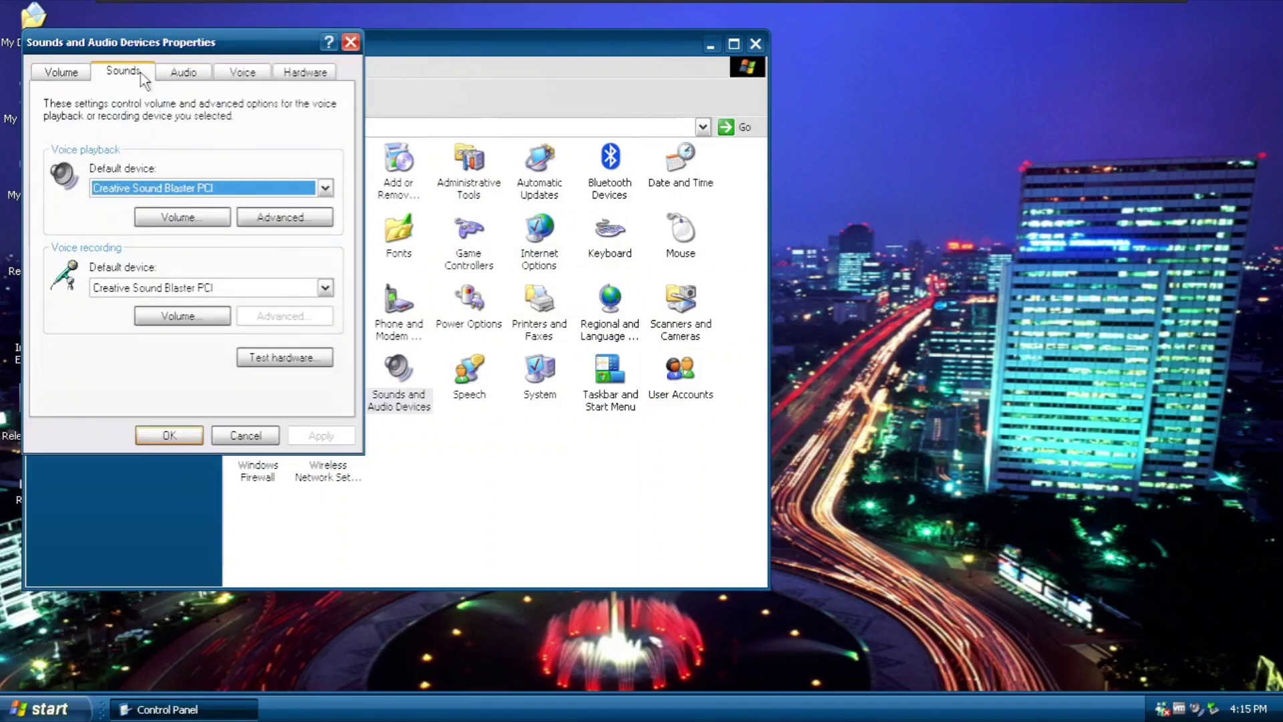
Switch to the Jungle Sound Scheme without saving the old one and play Critical Stop and Minimize
{"action": "left_click", "coordinate": [144, 161]}
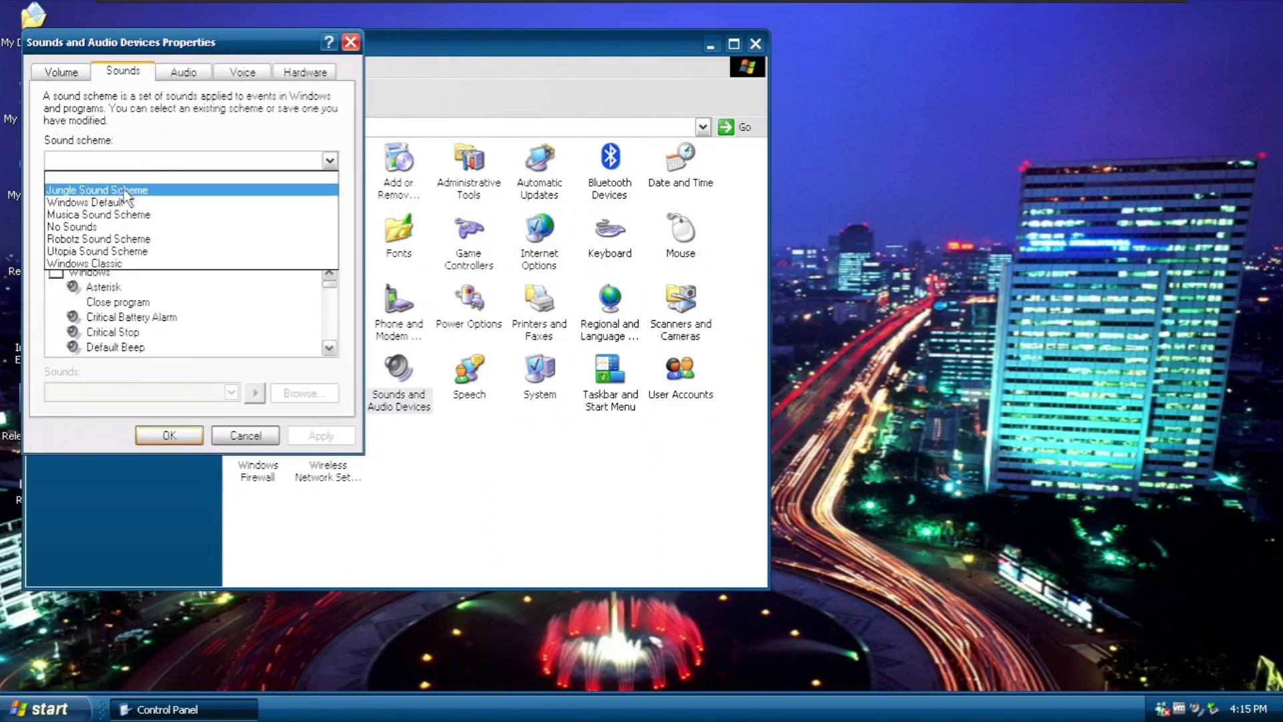
{"action": "left_click", "coordinate": [125, 192]}
{"action": "left_click", "coordinate": [643, 408]}
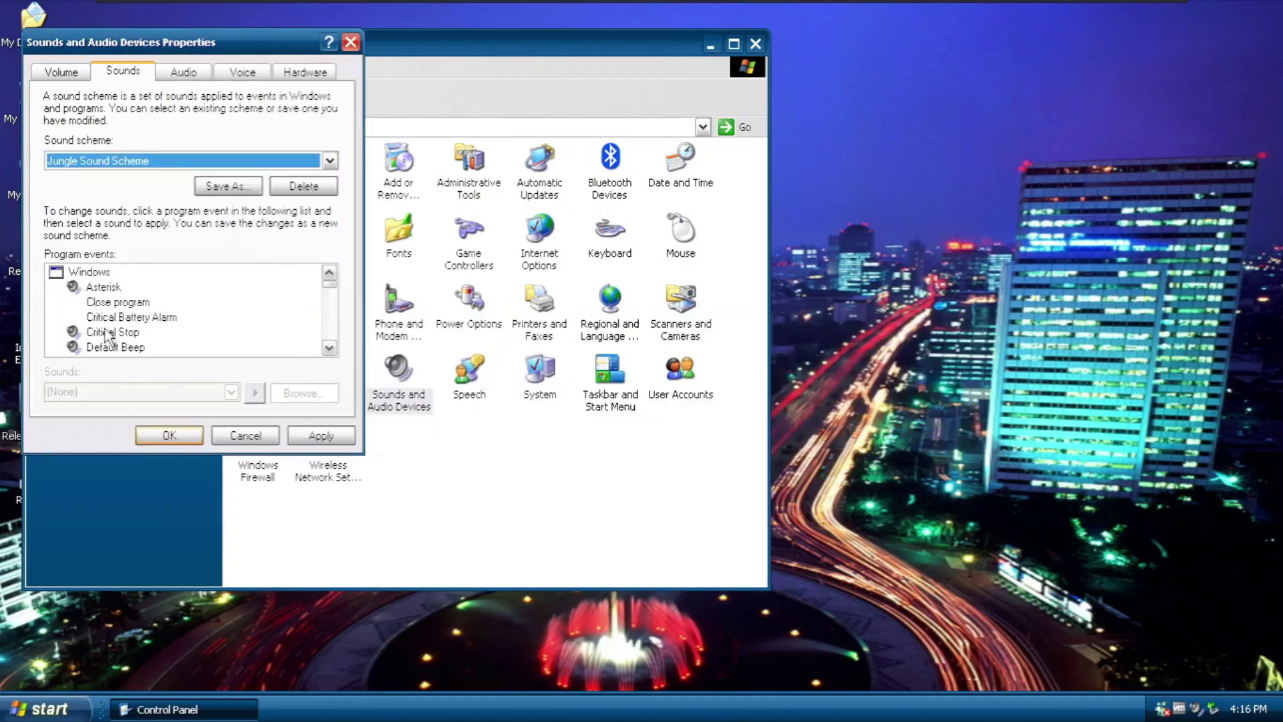
{"action": "left_click", "coordinate": [107, 334]}
{"action": "left_click", "coordinate": [255, 392]}
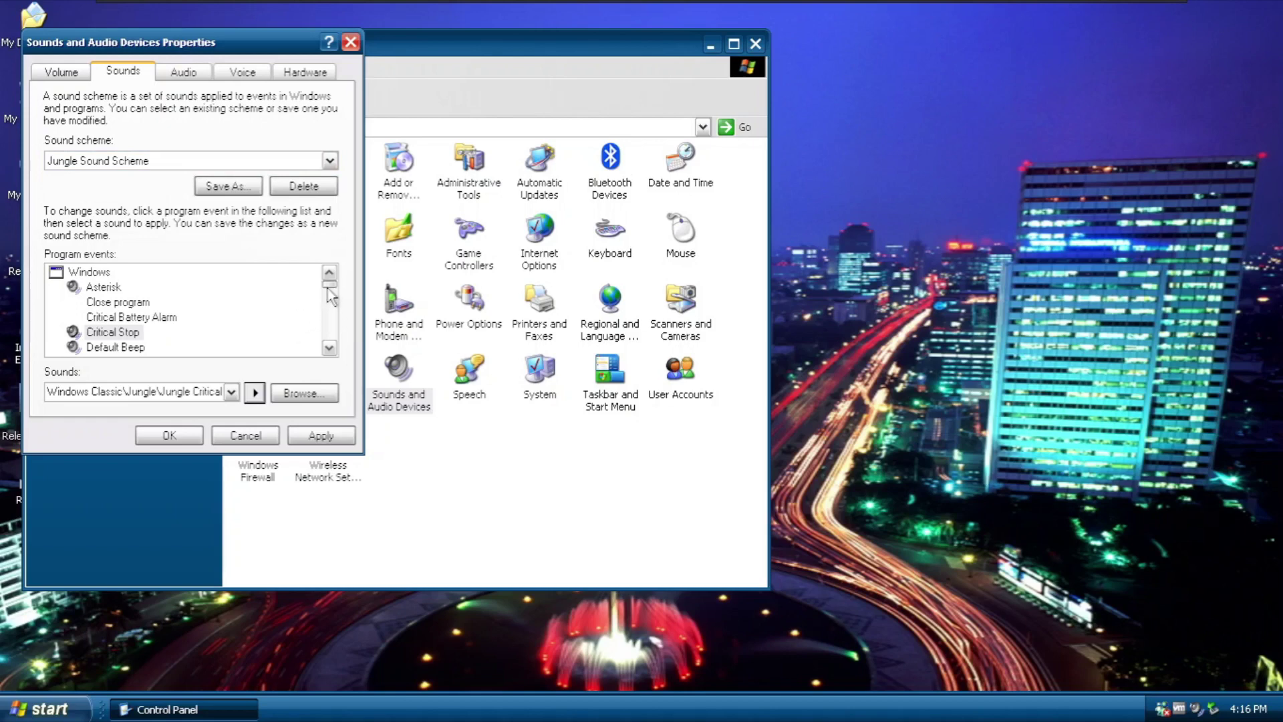
{"action": "left_click_drag", "start_coordinate": [328, 289], "coordinate": [328, 304]}
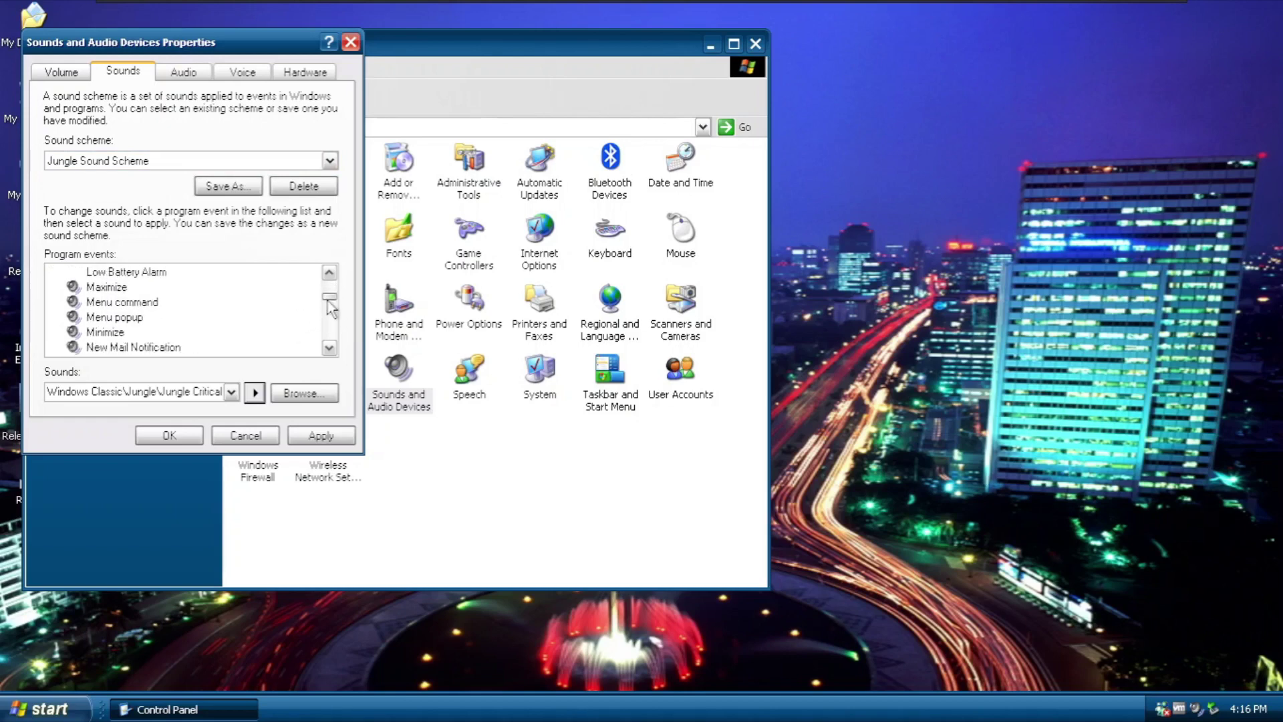
{"action": "left_click", "coordinate": [115, 333]}
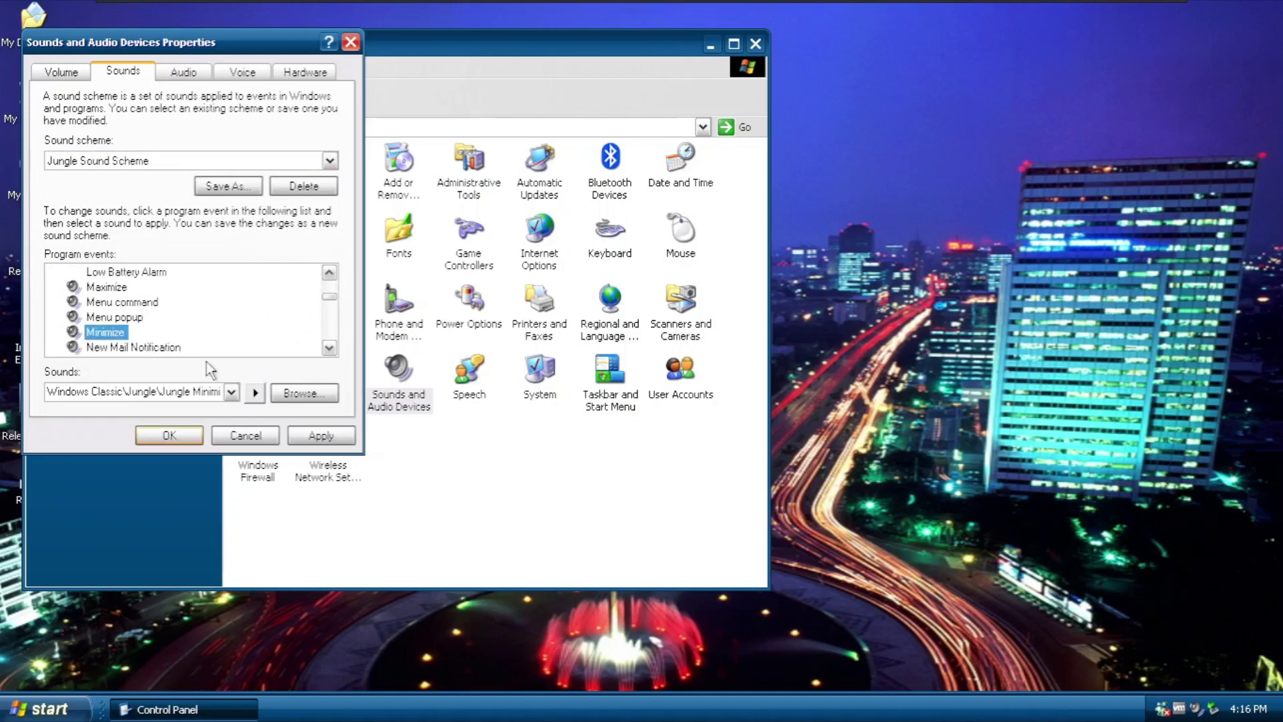
{"action": "left_click", "coordinate": [254, 395]}
{"action": "left_click", "coordinate": [175, 162]}
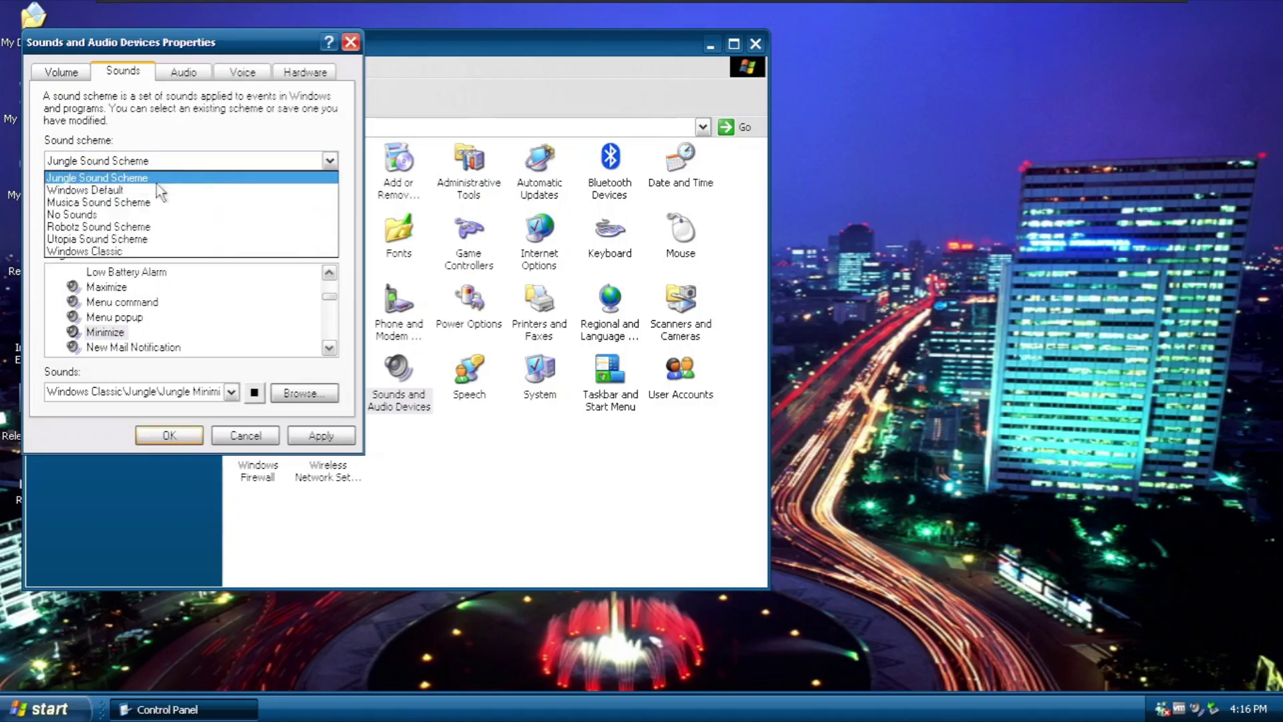
Choose the Utopia Sound Scheme and play its Default Beep, Critical Stop and Exit Windows sounds
{"action": "left_click", "coordinate": [116, 239]}
{"action": "left_click", "coordinate": [113, 347]}
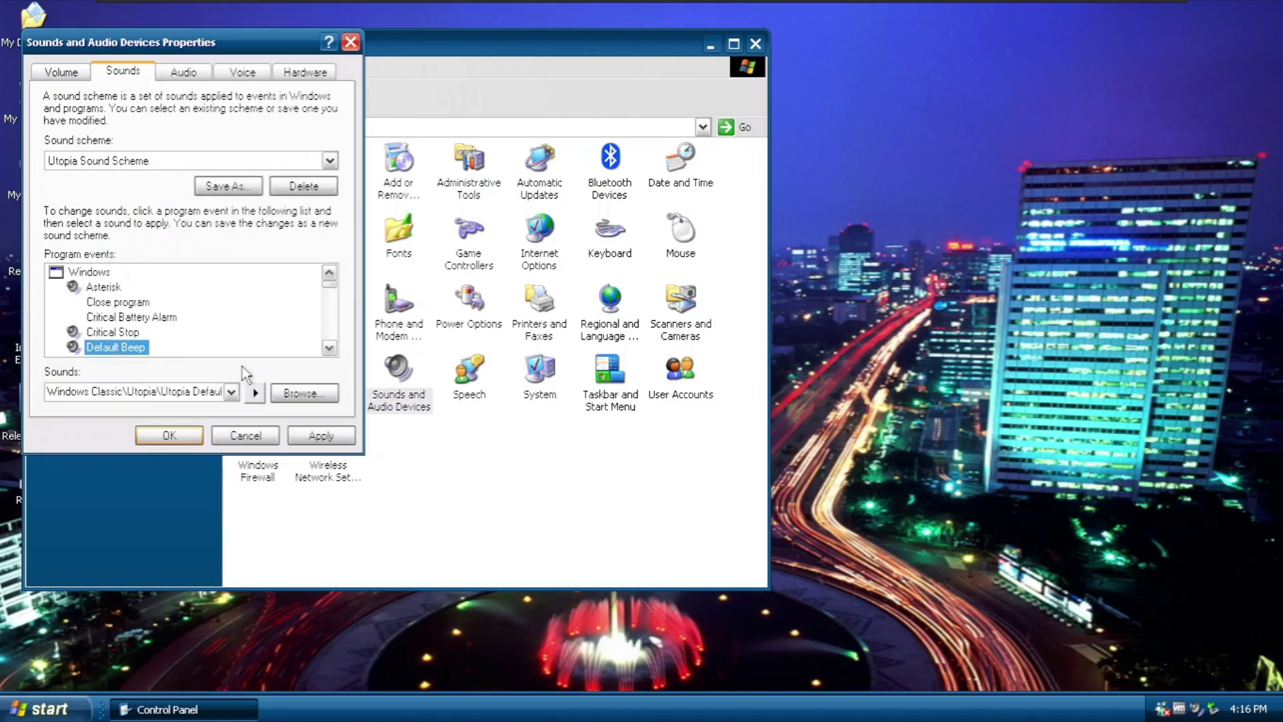
{"action": "left_click", "coordinate": [255, 393]}
{"action": "left_click", "coordinate": [114, 332]}
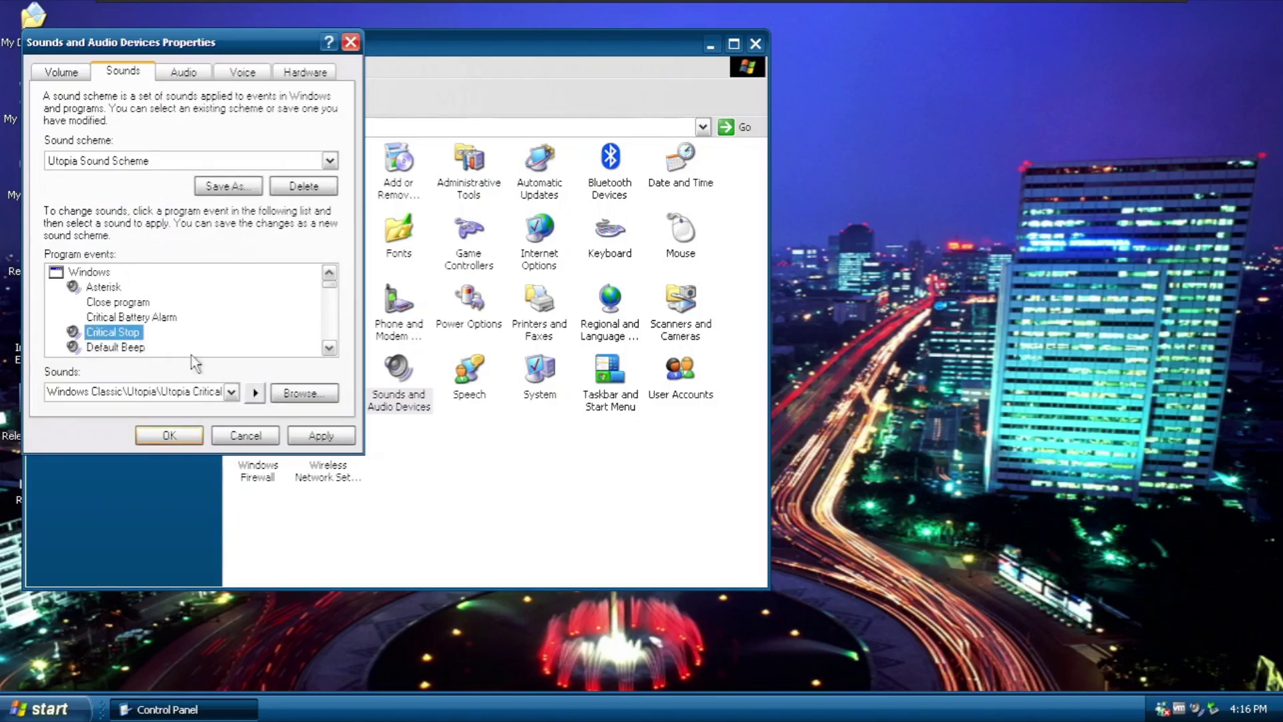
{"action": "left_click", "coordinate": [255, 393]}
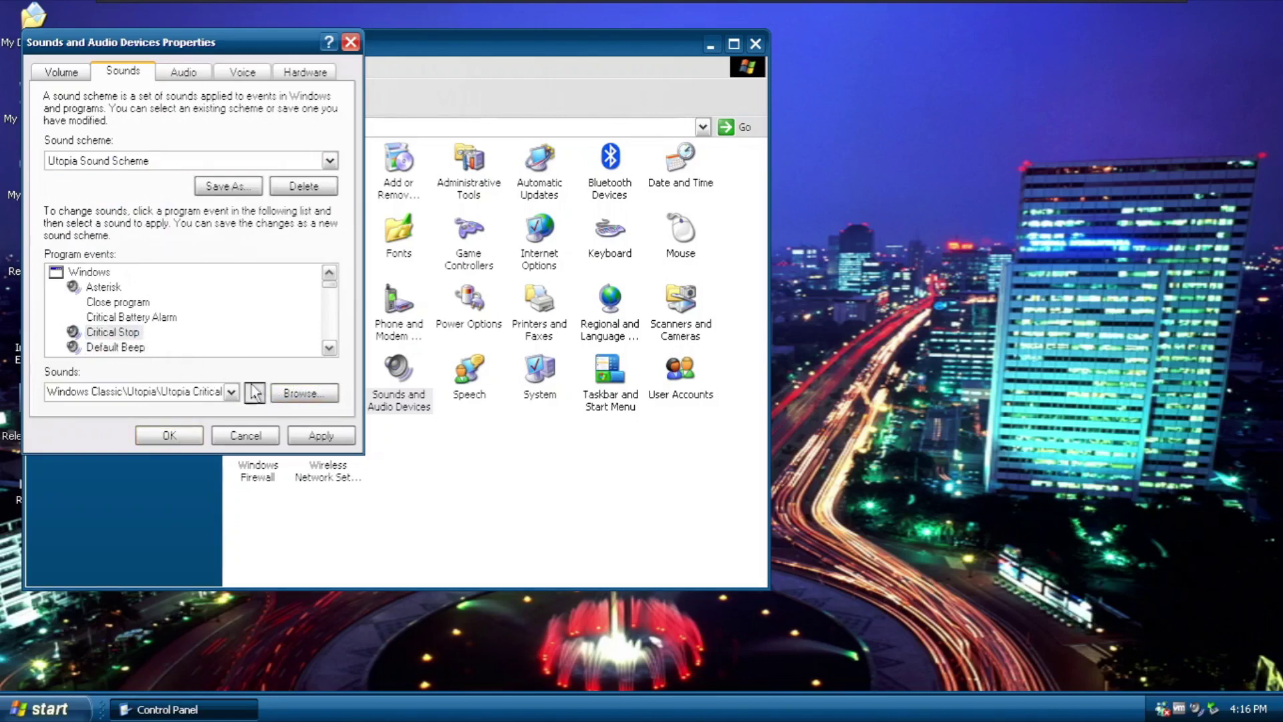
{"action": "left_click", "coordinate": [329, 348]}
{"action": "left_click", "coordinate": [329, 348]}
{"action": "left_click", "coordinate": [329, 348]}
{"action": "left_click", "coordinate": [330, 348]}
{"action": "left_click", "coordinate": [329, 348]}
{"action": "left_click", "coordinate": [329, 349]}
{"action": "left_click", "coordinate": [329, 348]}
{"action": "left_click", "coordinate": [329, 348]}
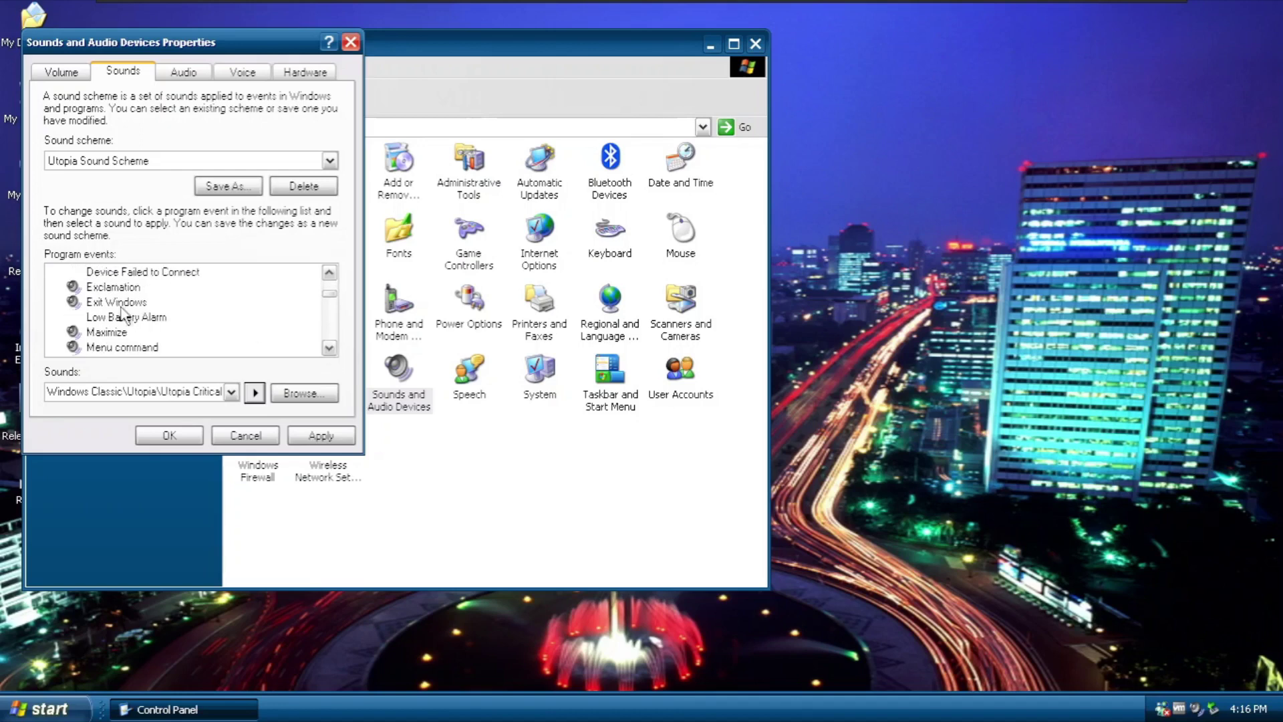
{"action": "left_click", "coordinate": [119, 302]}
{"action": "left_click", "coordinate": [254, 393]}
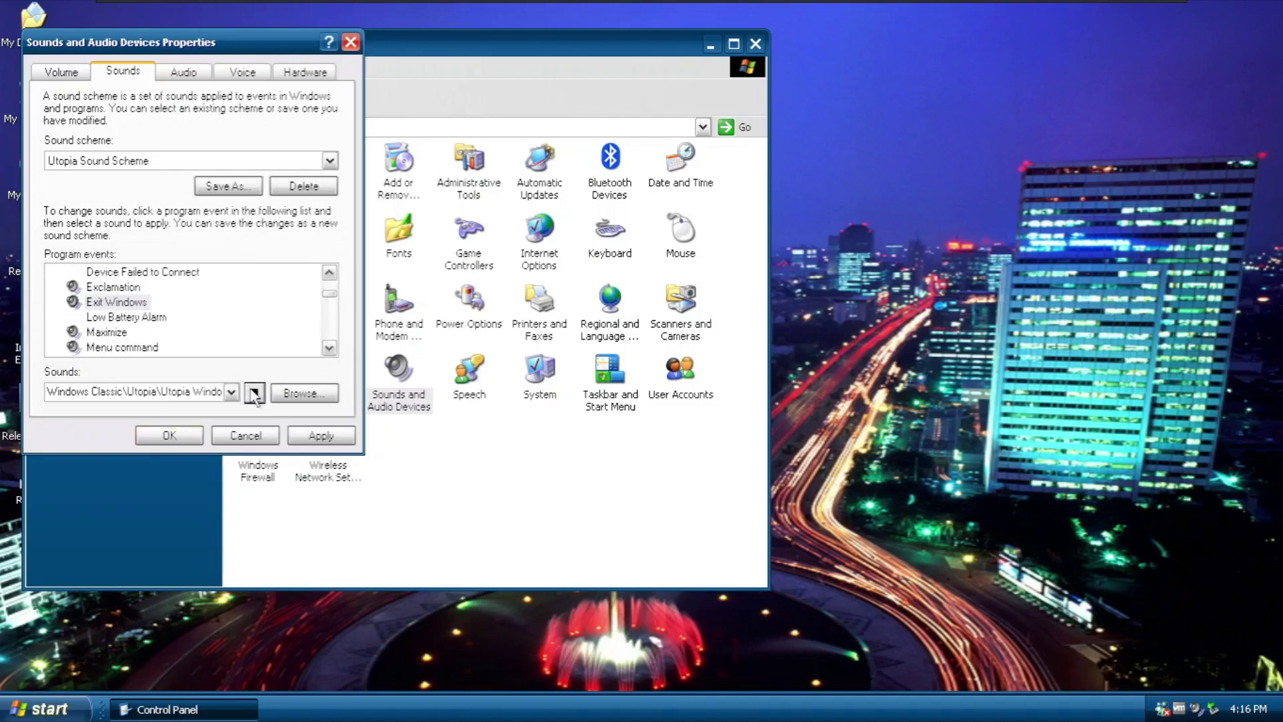
{"action": "left_click", "coordinate": [330, 348]}
{"action": "left_click", "coordinate": [329, 348]}
{"action": "left_click", "coordinate": [329, 348]}
{"action": "left_click", "coordinate": [329, 348]}
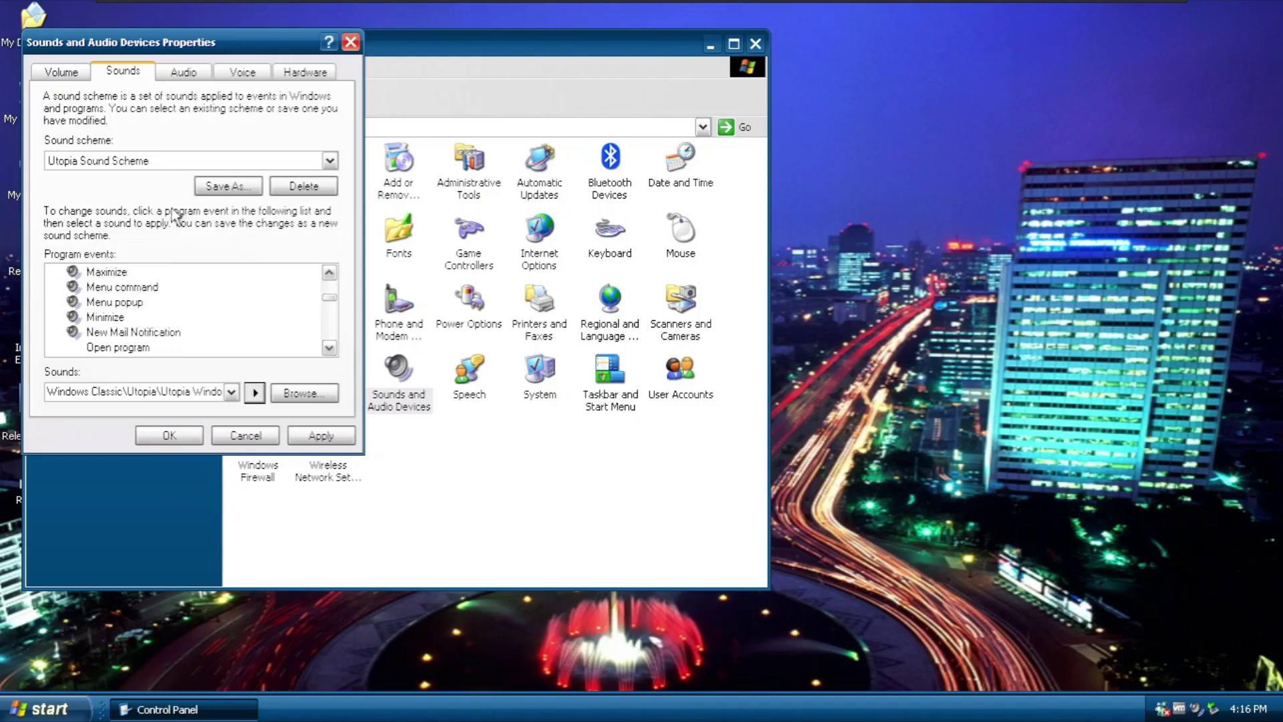
Switch to the Robotz Sound Scheme and play its Critical Stop and Minimize sounds
{"action": "left_click", "coordinate": [174, 160]}
{"action": "left_click", "coordinate": [144, 226]}
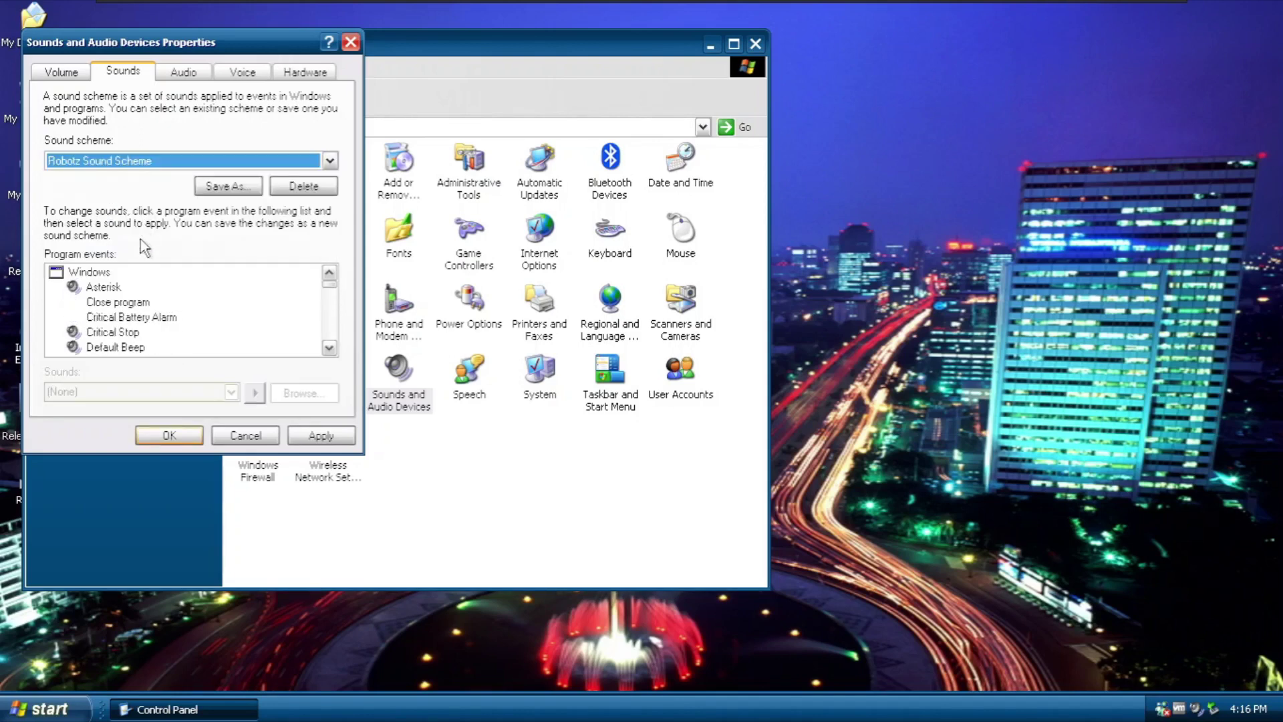
{"action": "left_click", "coordinate": [123, 333]}
{"action": "left_click", "coordinate": [254, 393]}
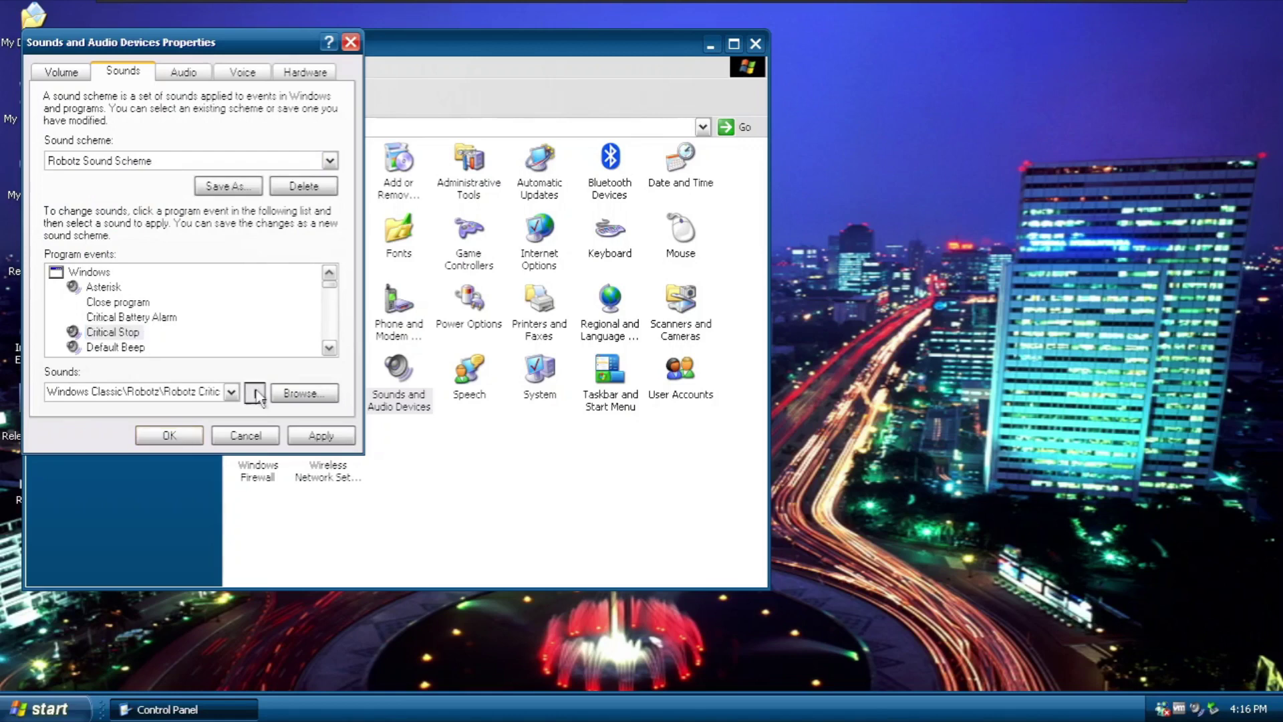
{"action": "left_click_drag", "start_coordinate": [329, 348], "coordinate": [330, 348]}
{"action": "left_click", "coordinate": [94, 332]}
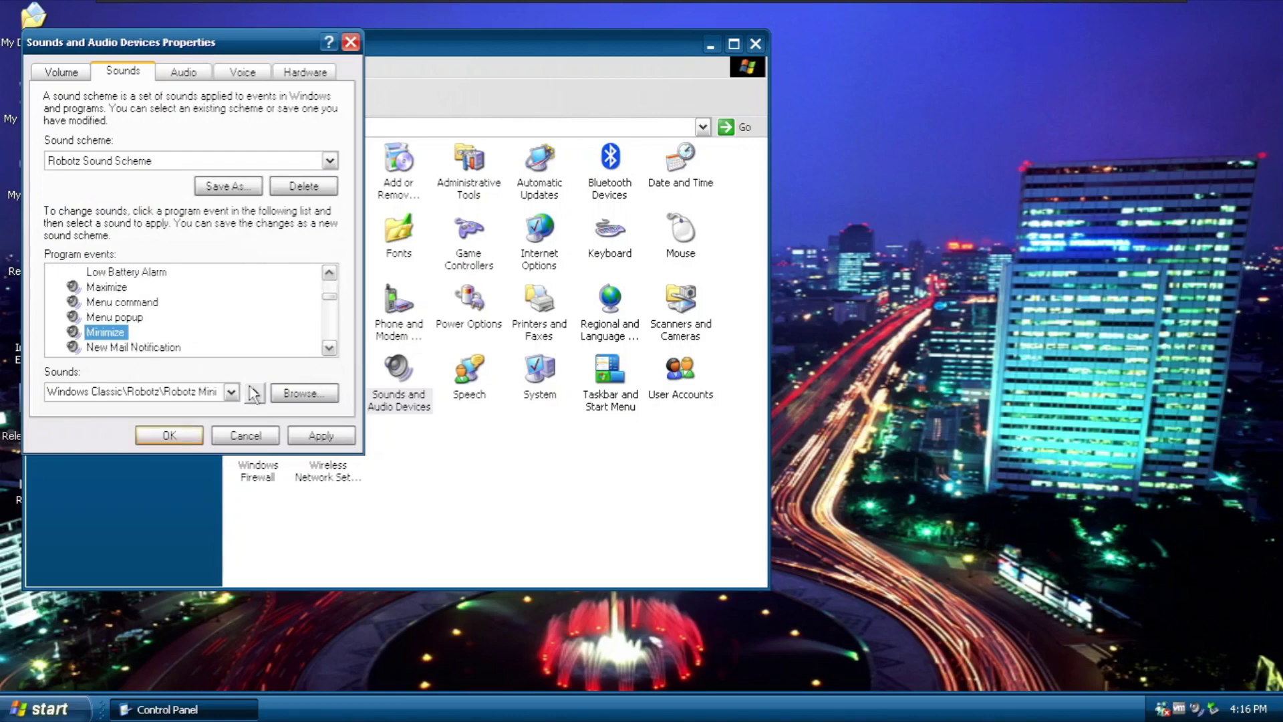
{"action": "left_click", "coordinate": [255, 393]}
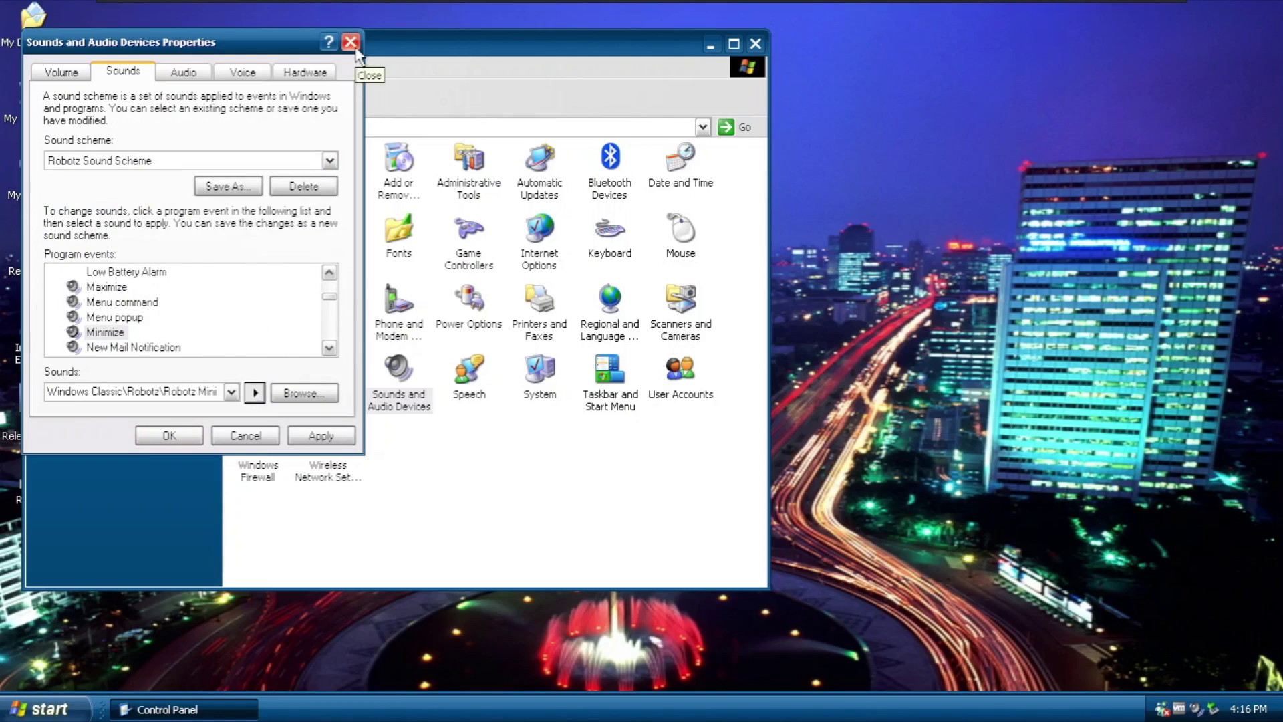
Close Sounds and Audio Devices Properties and the Control Panel, revealing the Jakarta wallpaper desktop
{"action": "left_click", "coordinate": [350, 43]}
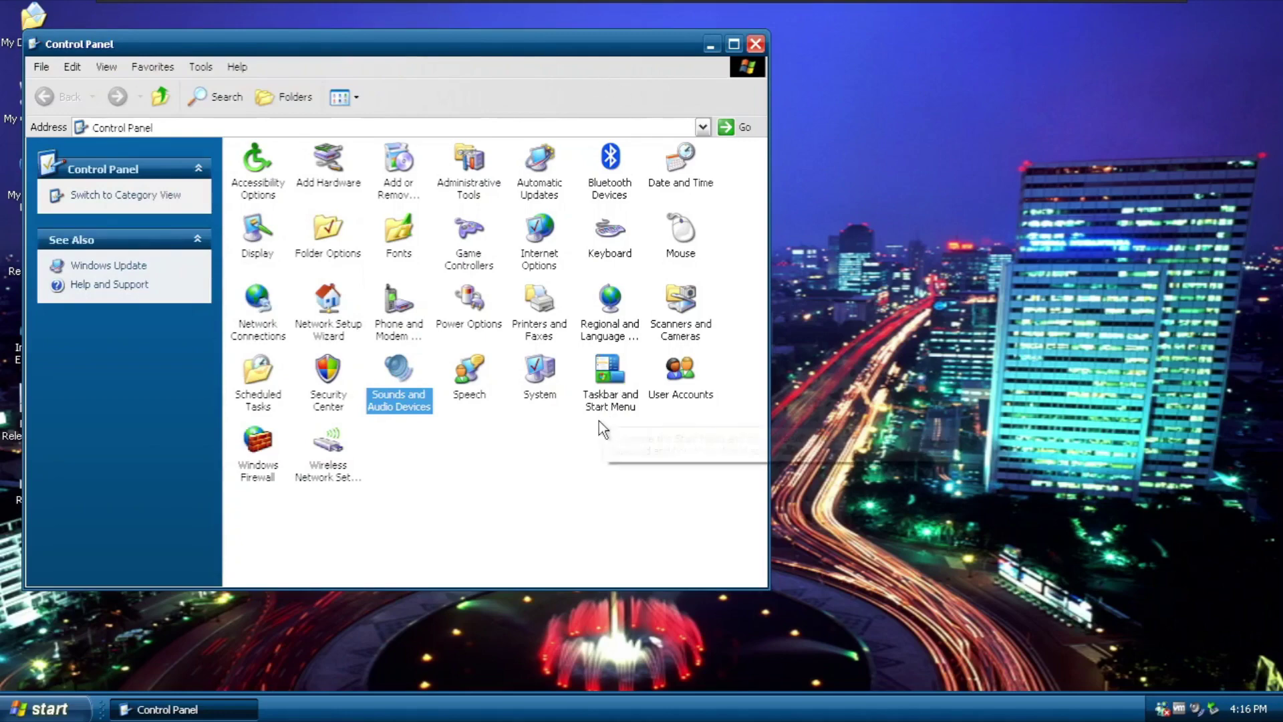
{"action": "left_click", "coordinate": [591, 449]}
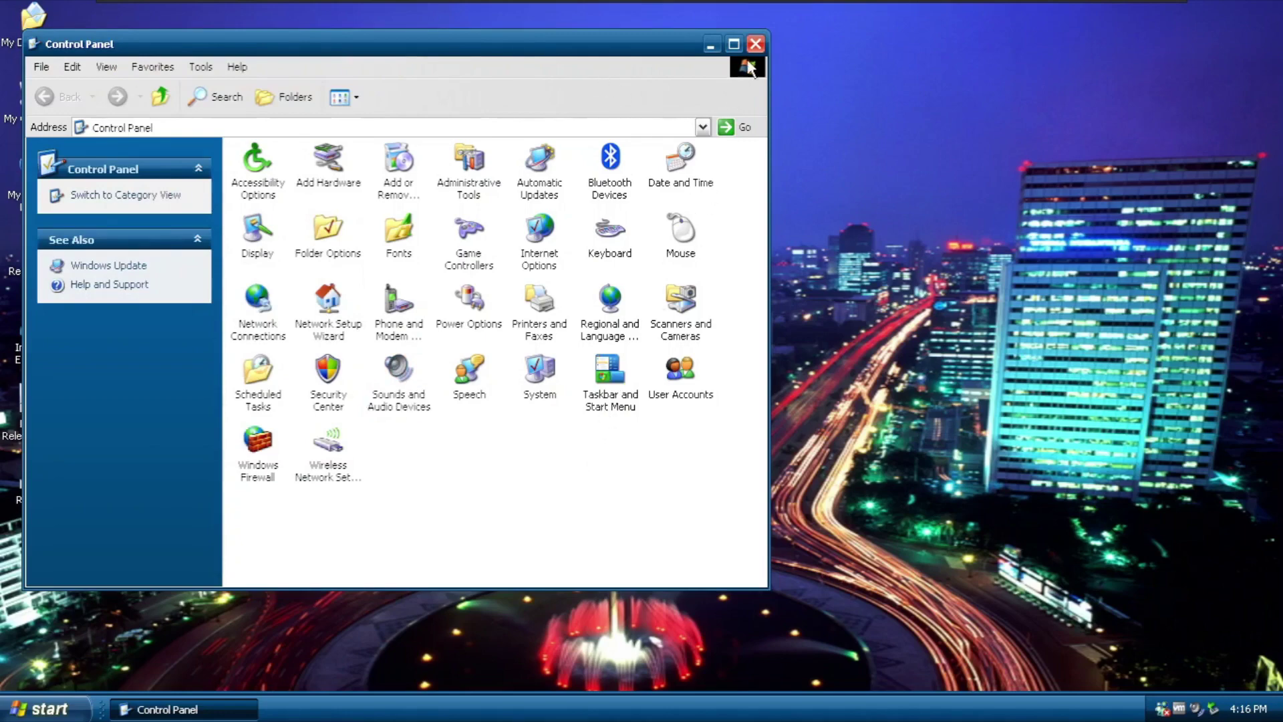
{"action": "left_click", "coordinate": [755, 44]}
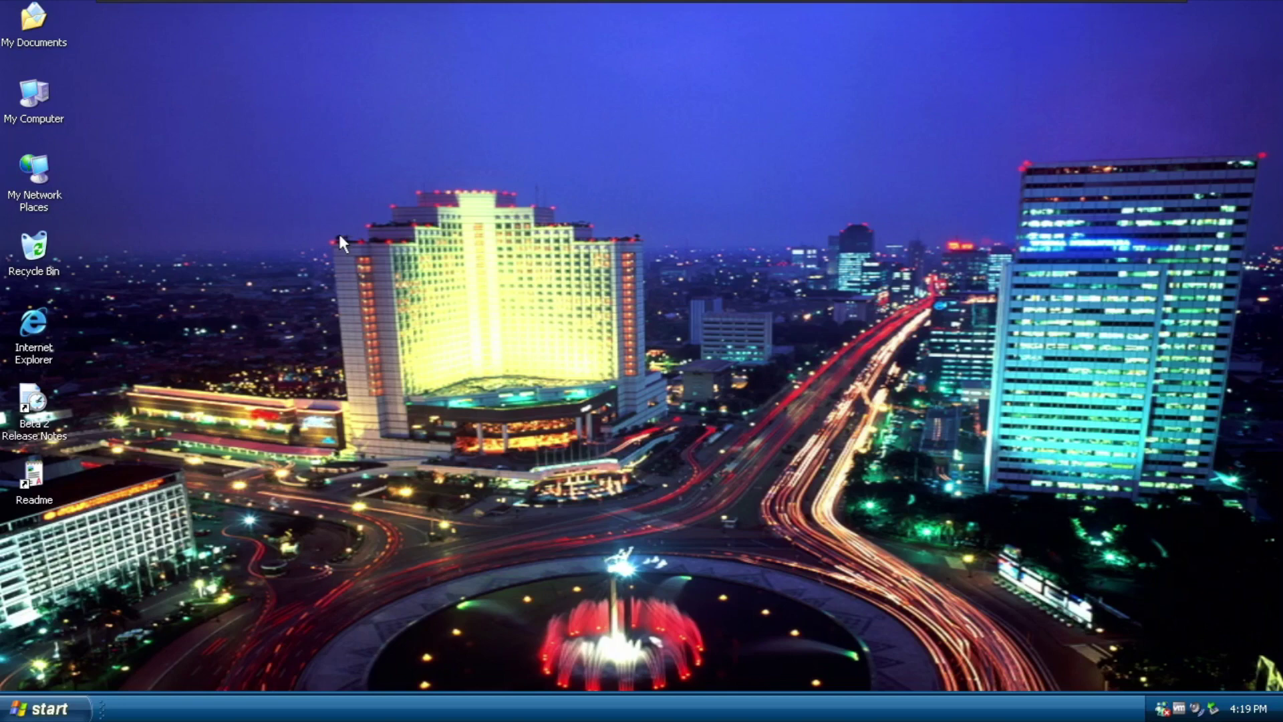
Shut down Windows XP Delta Edition via Start > Turn Off Computer > Turn Off
{"action": "left_click", "coordinate": [48, 708]}
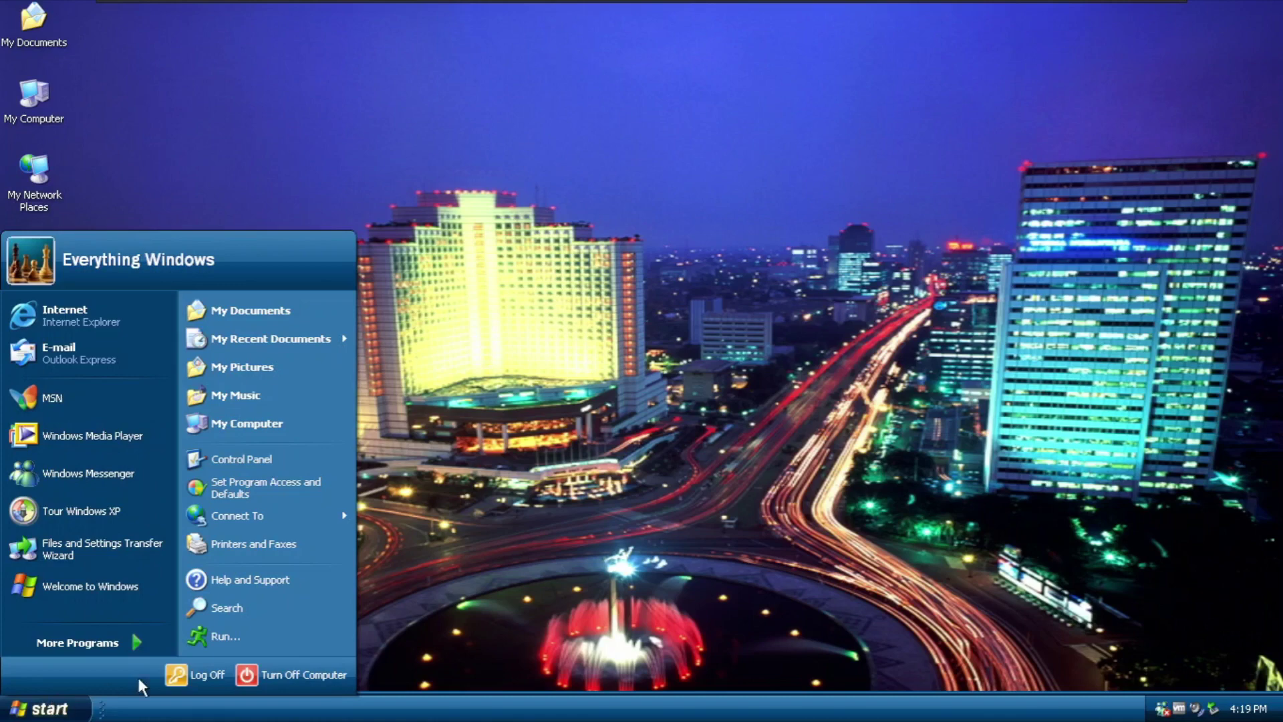
{"action": "left_click", "coordinate": [249, 675]}
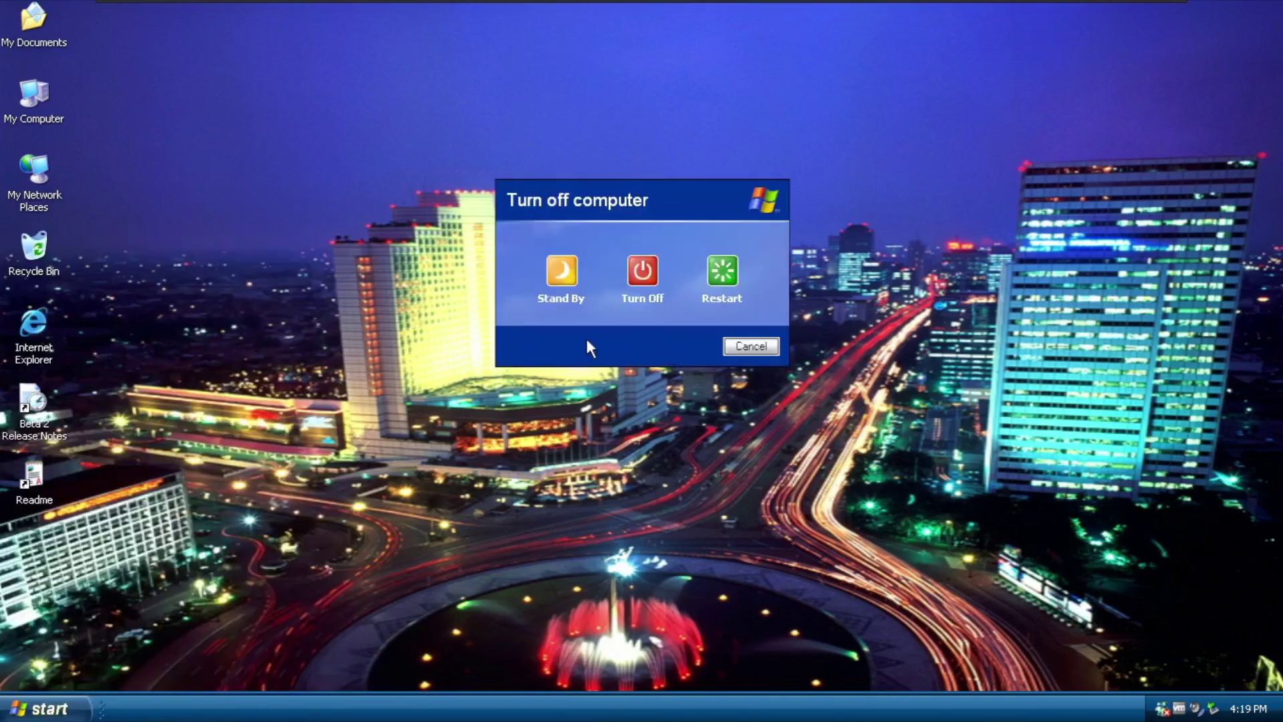
{"action": "left_click", "coordinate": [645, 270]}
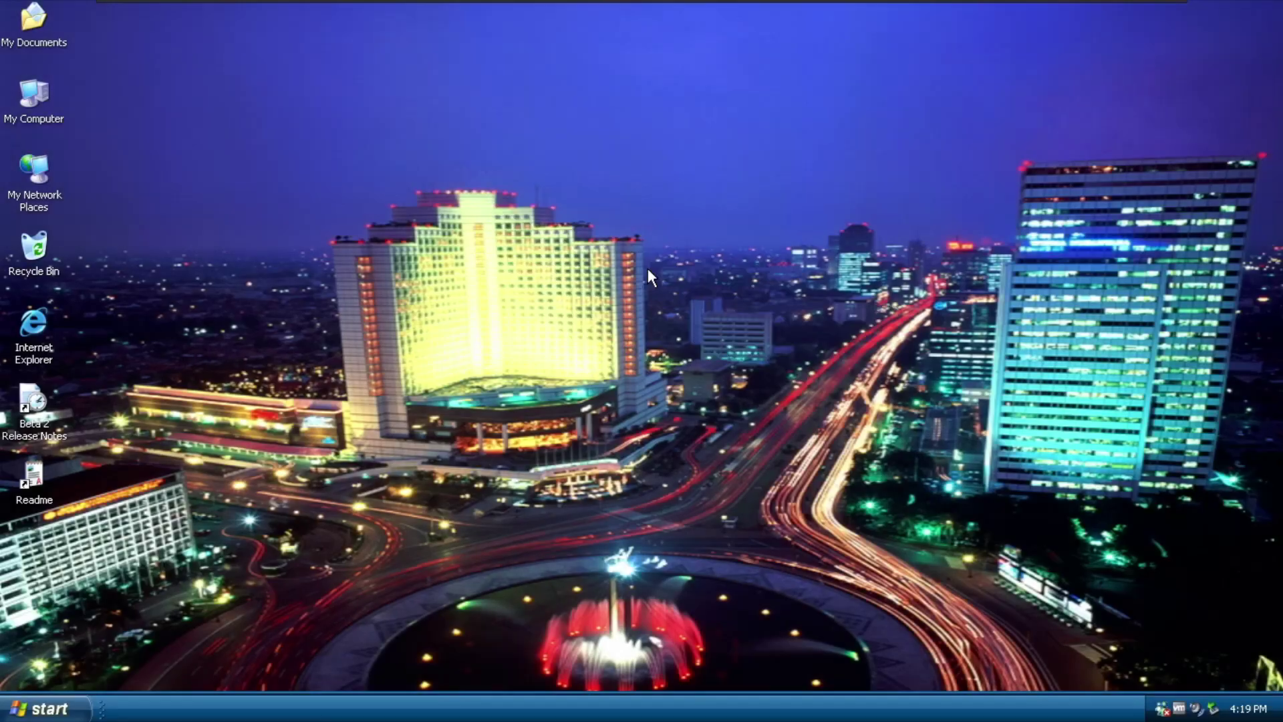